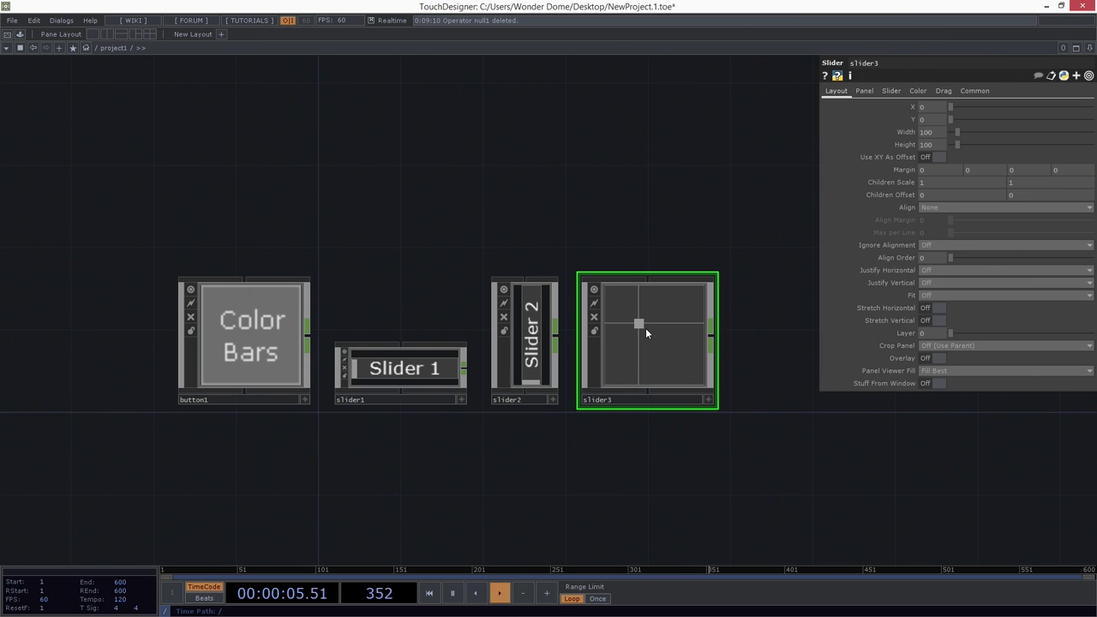
# Make slider1's viewer active, try its handle at about one third of the track, and deactivate the viewer
pyautogui.moveTo(639, 376); pyautogui.dragTo(572, 377)
pyautogui.scroll(3, 568, 361)
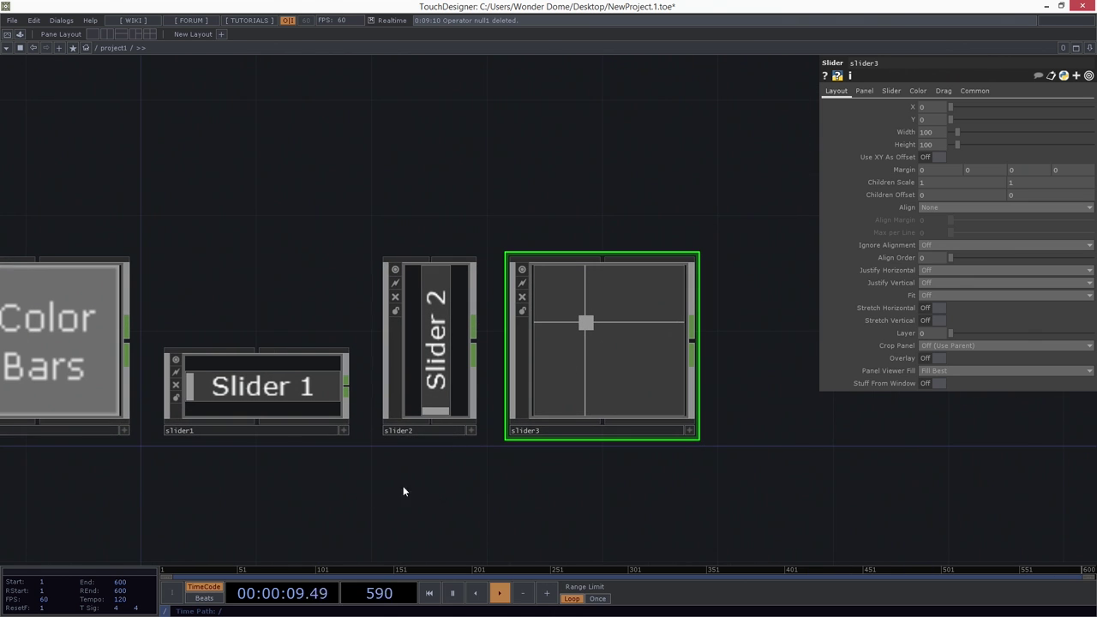
pyautogui.moveTo(425, 222); pyautogui.dragTo(456, 212, button='middle')
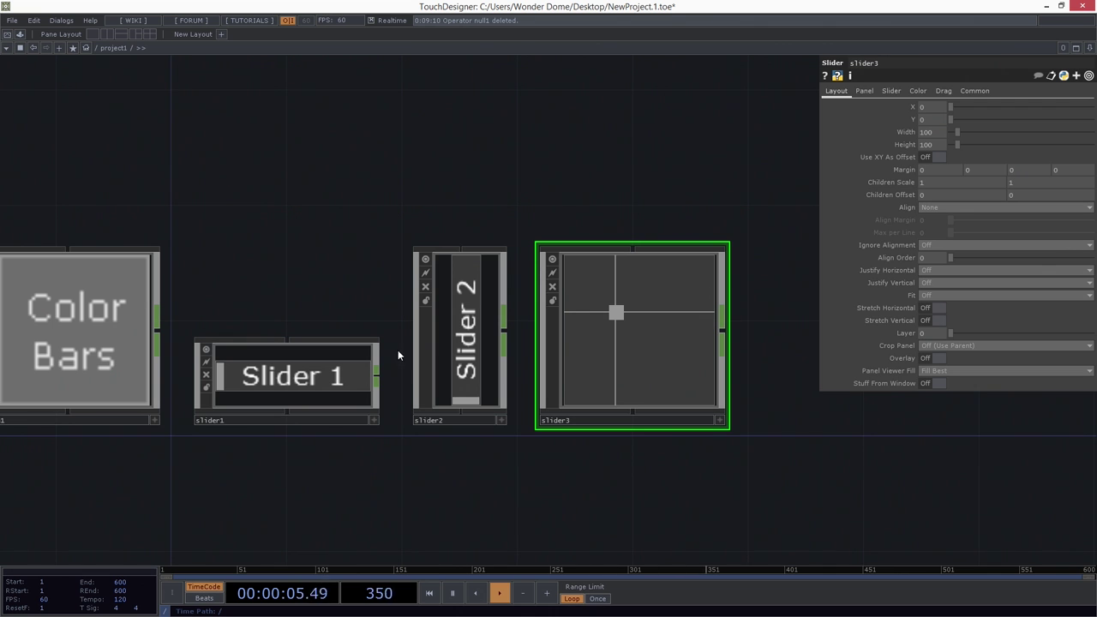
pyautogui.click(311, 425)
pyautogui.press('a')
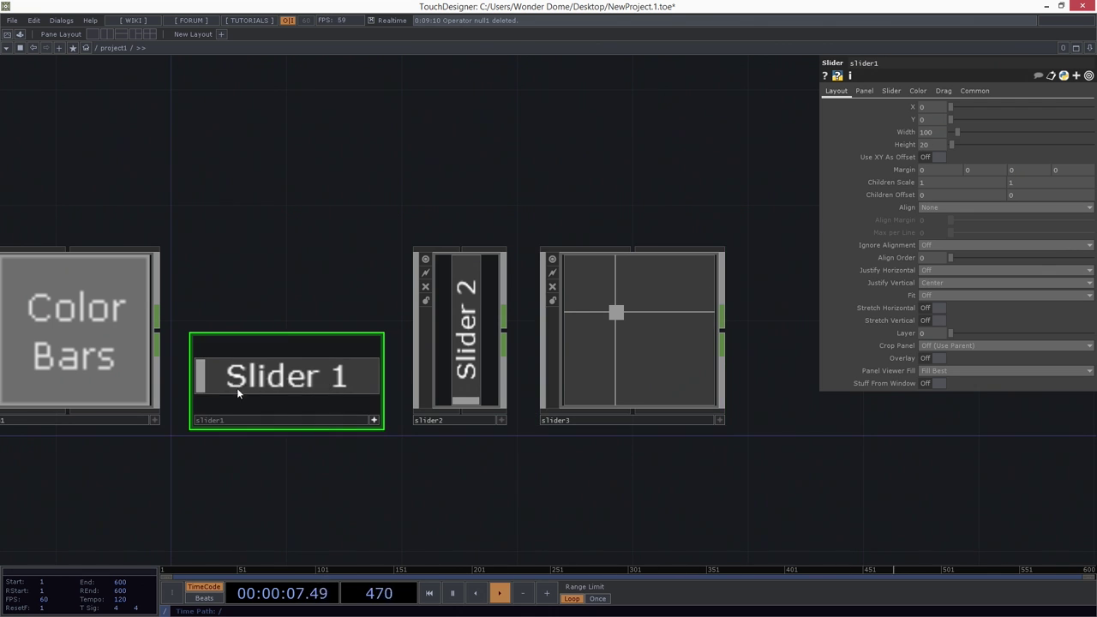
pyautogui.moveTo(207, 371); pyautogui.dragTo(357, 389)
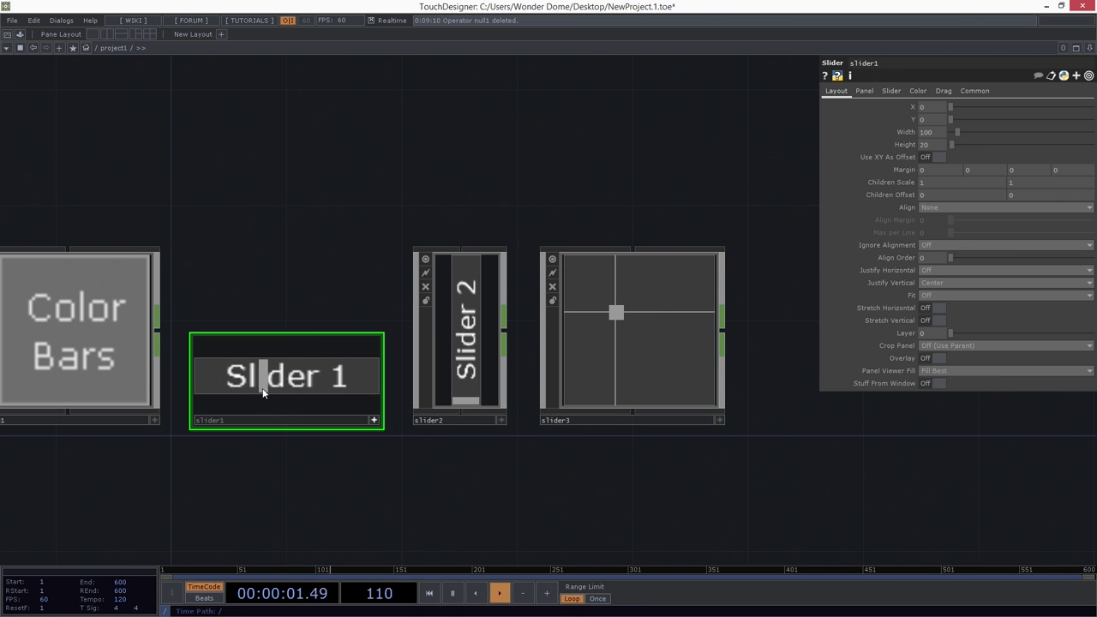
pyautogui.moveTo(263, 388)
pyautogui.mouseDown()
pyautogui.moveTo(211, 387)
pyautogui.moveTo(255, 386)
pyautogui.mouseUp()
pyautogui.click(374, 419)
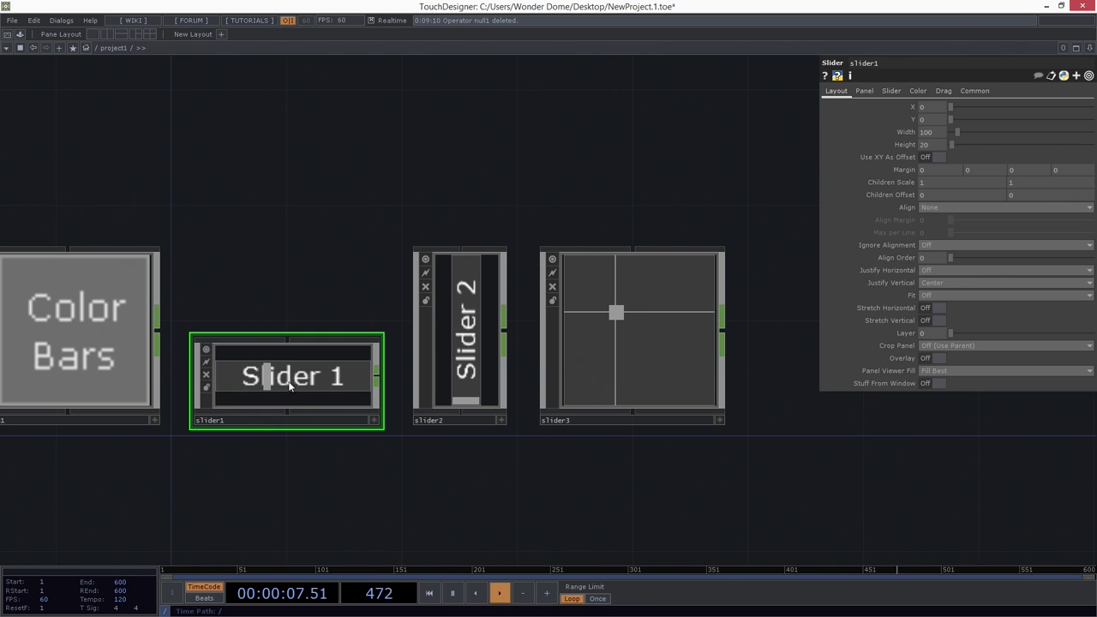
# Add a Container COMP in the empty network space beside slider3
pyautogui.moveTo(812, 436); pyautogui.dragTo(541, 416)
pyautogui.scroll(-3, 541, 417)
pyautogui.moveTo(474, 446); pyautogui.dragTo(353, 443)
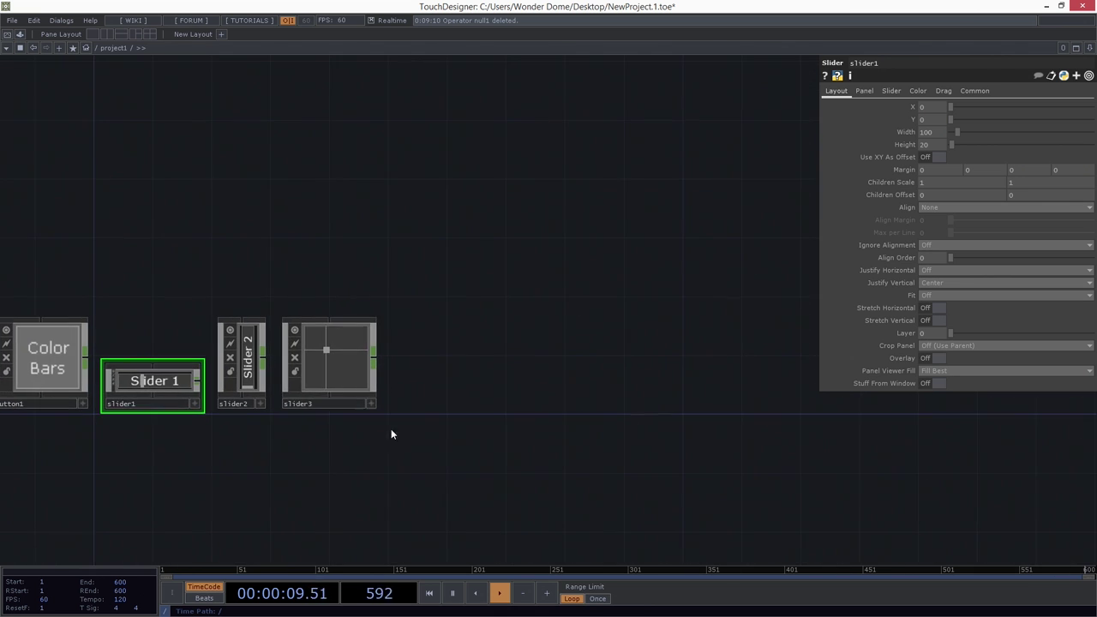
pyautogui.scroll(3, 421, 379)
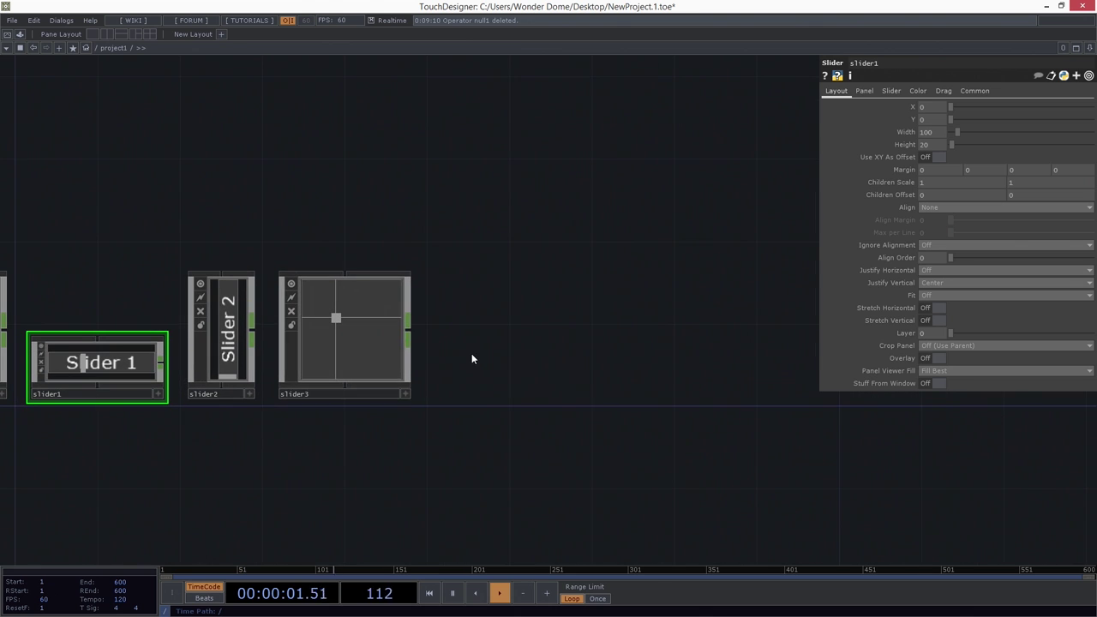
pyautogui.press('Tab')
pyautogui.click(283, 357)
pyautogui.write('con')
pyautogui.click(359, 388)
pyautogui.click(518, 338)
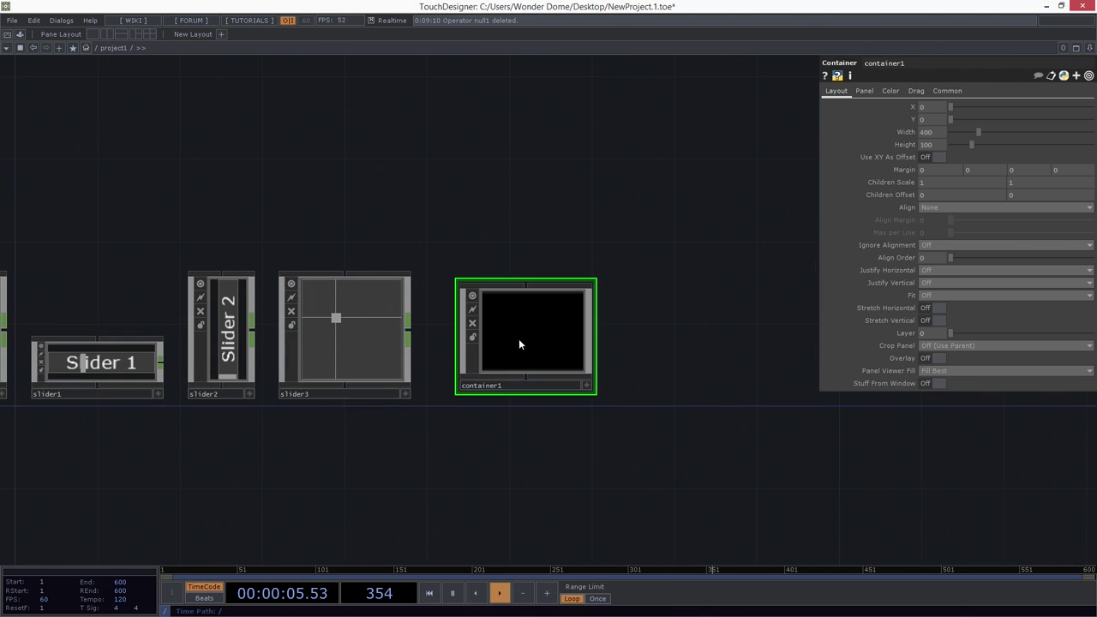
# Split the workspace into two side-by-side network views and show the inside of container1 in the second one
pyautogui.click(103, 33)
pyautogui.moveTo(263, 177); pyautogui.dragTo(12, 163)
pyautogui.moveTo(373, 403); pyautogui.dragTo(272, 416)
pyautogui.moveTo(1028, 399); pyautogui.dragTo(773, 389)
pyautogui.scroll(5, 788, 351)
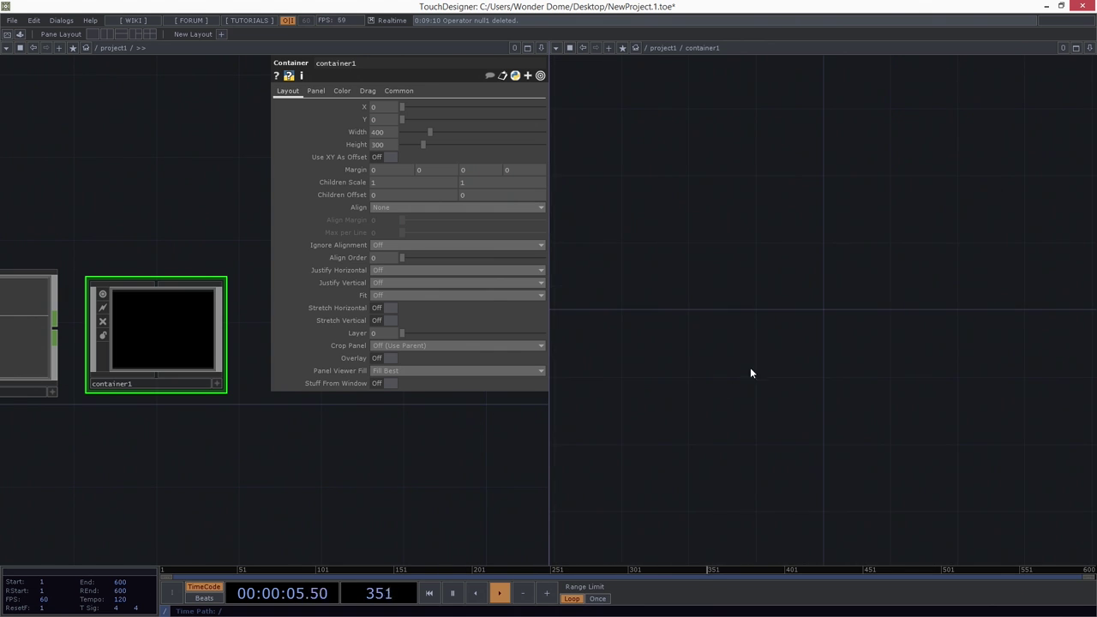
# Add a Field COMP inside container1
pyautogui.press('Tab')
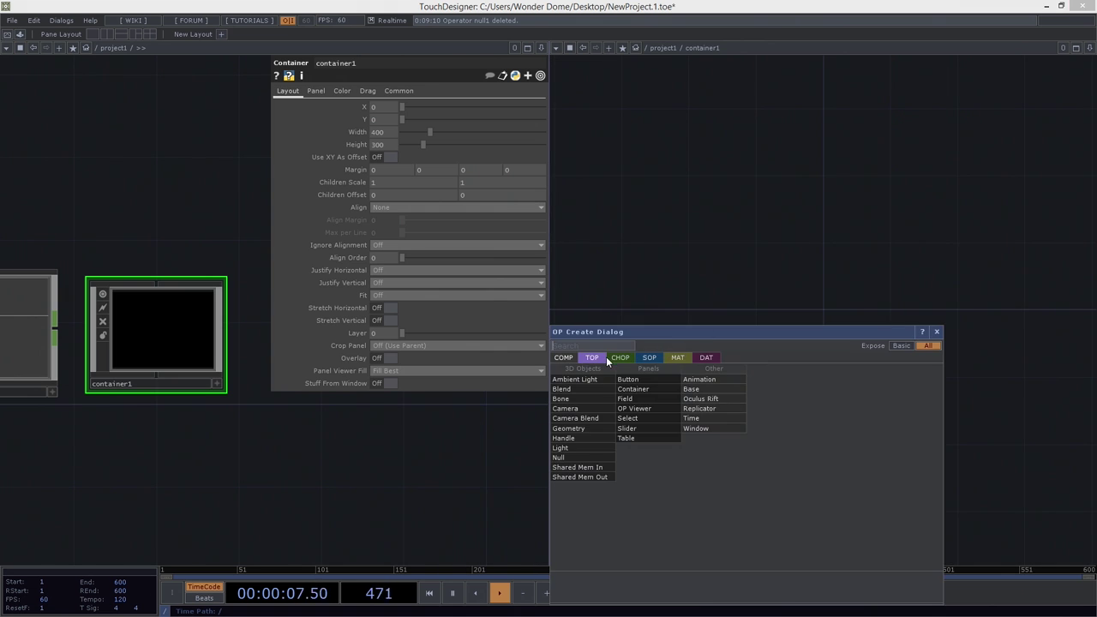
pyautogui.write('f')
pyautogui.click(639, 397)
pyautogui.click(754, 284)
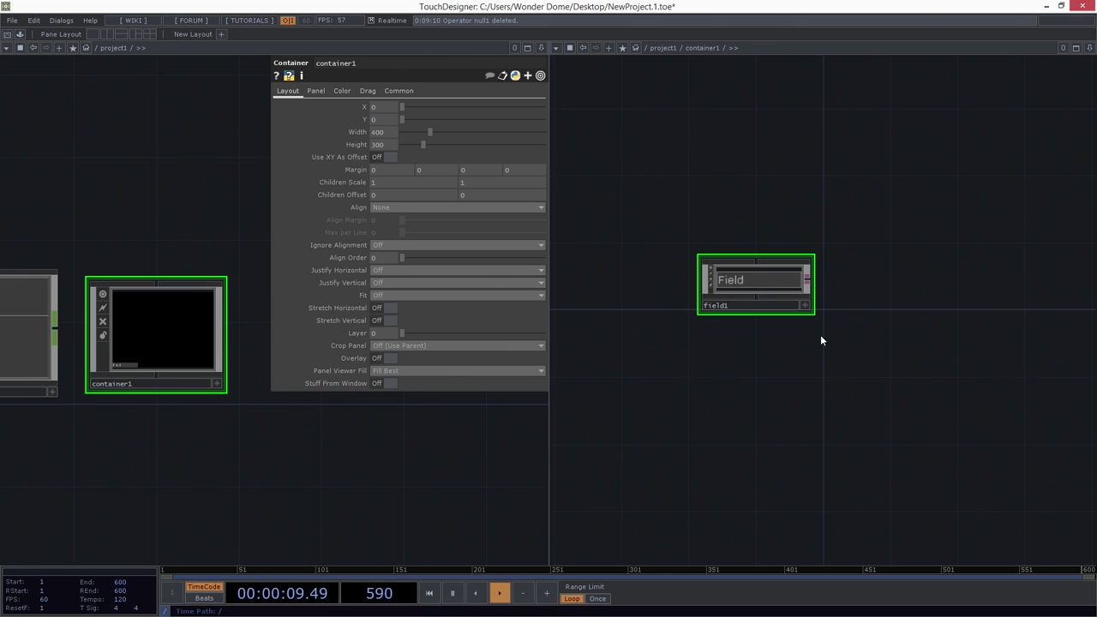
# Add a Slider COMP beside field1 inside container1
pyautogui.press('Tab')
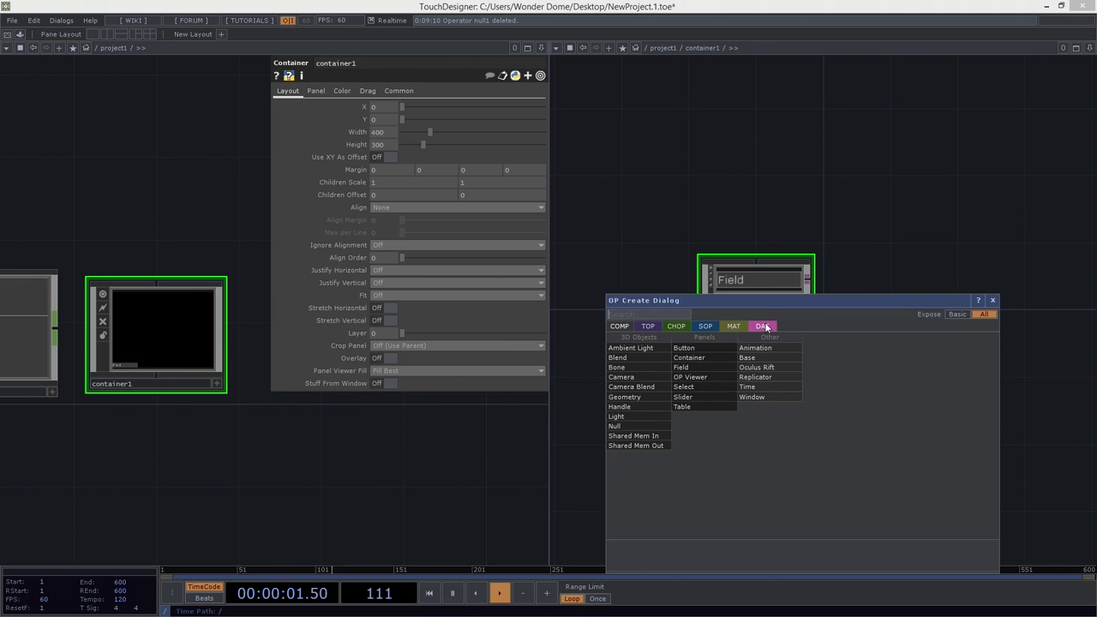
pyautogui.write('slid')
pyautogui.click(683, 397)
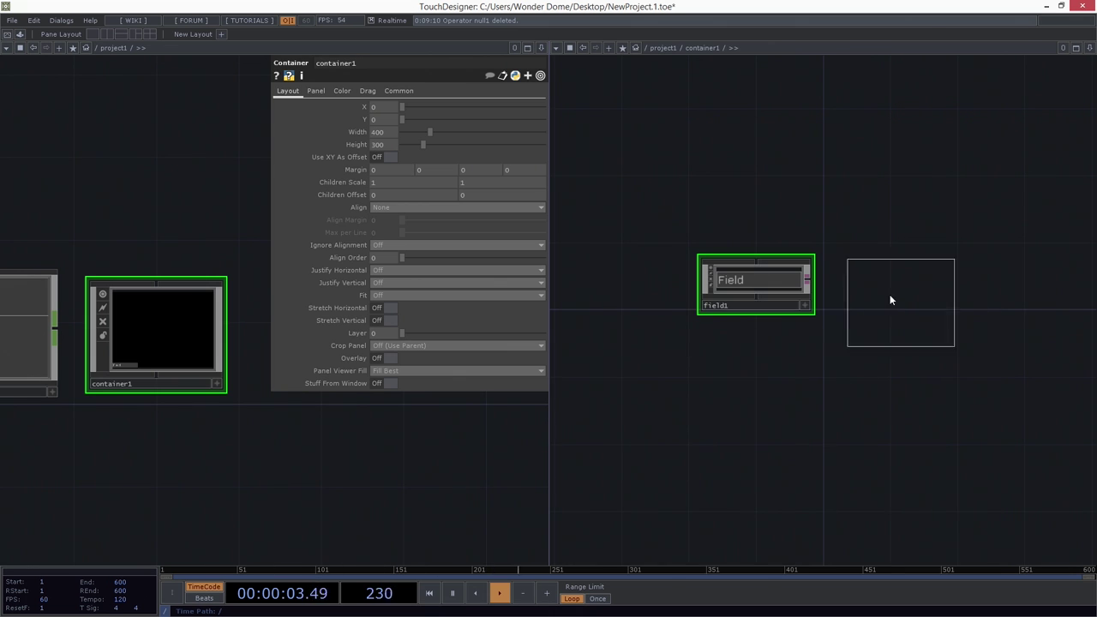
pyautogui.click(882, 302)
# Set the width of field1 to 36
pyautogui.scroll(2, 888, 302)
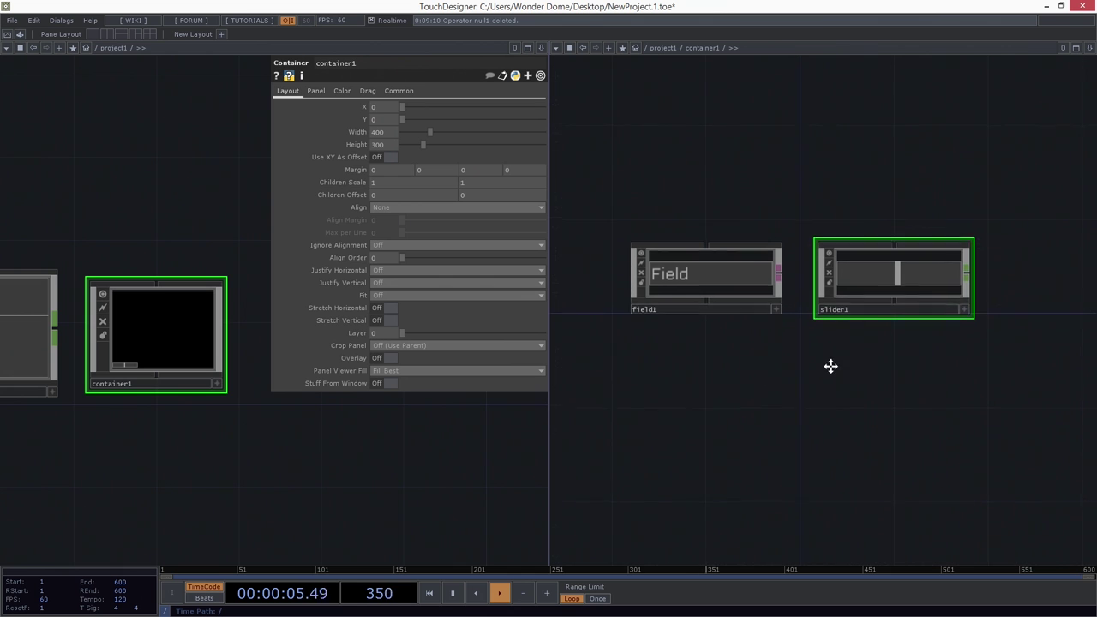
pyautogui.scroll(4, 865, 311)
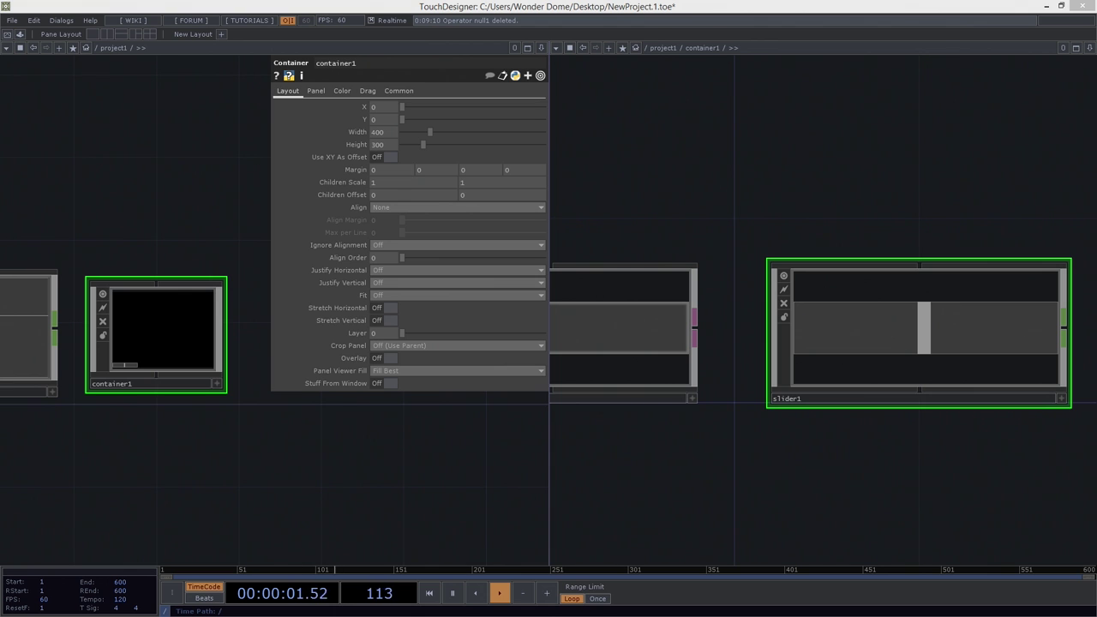
pyautogui.moveTo(720, 477); pyautogui.dragTo(962, 502)
pyautogui.click(762, 377)
pyautogui.press('p')
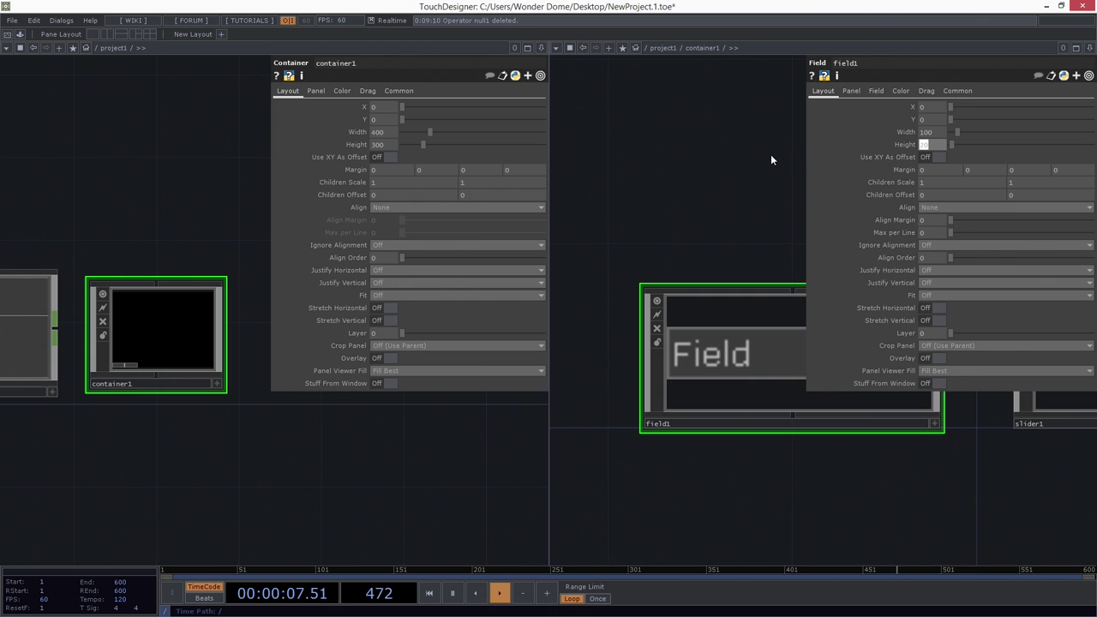
pyautogui.moveTo(763, 154); pyautogui.dragTo(740, 155)
pyautogui.scroll(-2, 741, 160)
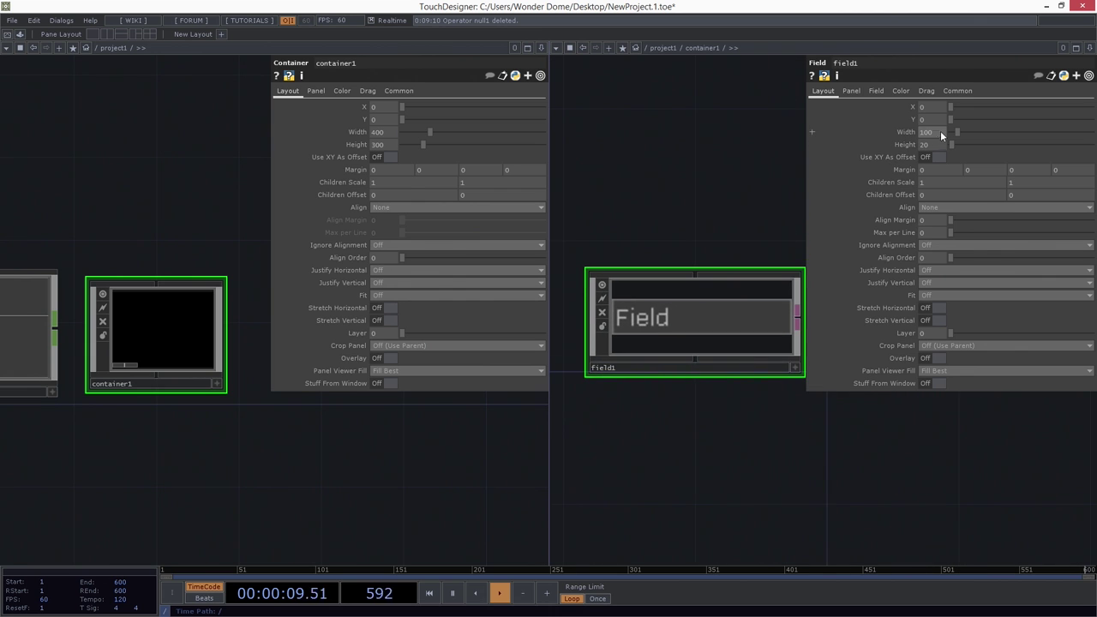
pyautogui.write('36')
pyautogui.press('Return')
# Check slider1's layout size, return to field1, and set its field type to Float
pyautogui.moveTo(742, 175); pyautogui.dragTo(583, 179)
pyautogui.moveTo(702, 186); pyautogui.dragTo(769, 357, button='right')
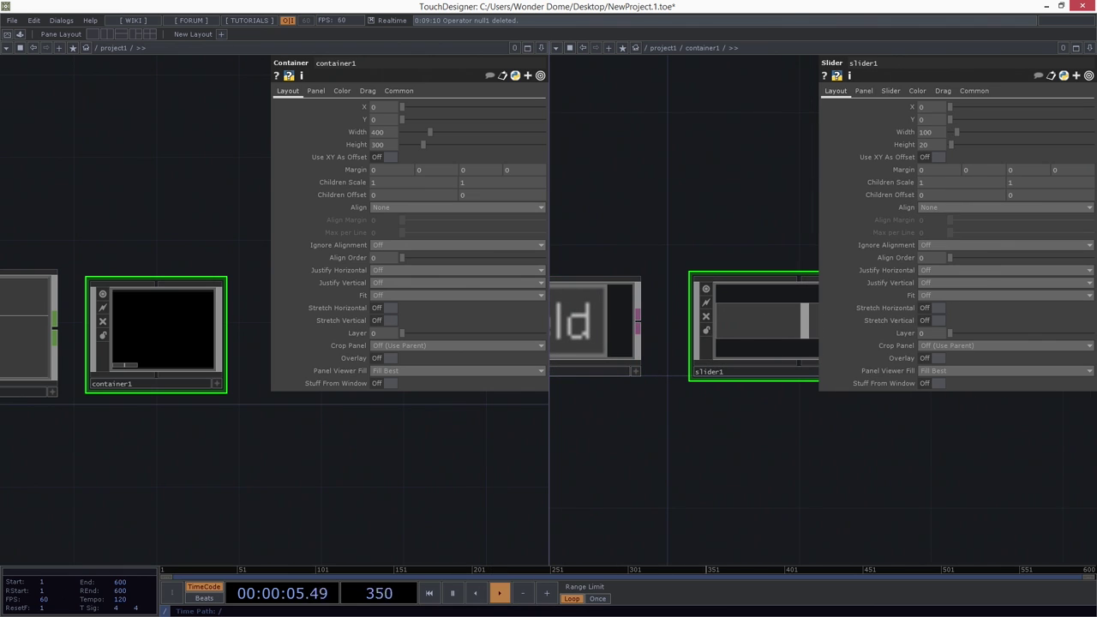
pyautogui.moveTo(632, 441); pyautogui.dragTo(732, 456)
pyautogui.moveTo(628, 236); pyautogui.dragTo(696, 421, button='right')
pyautogui.moveTo(705, 494); pyautogui.dragTo(747, 520)
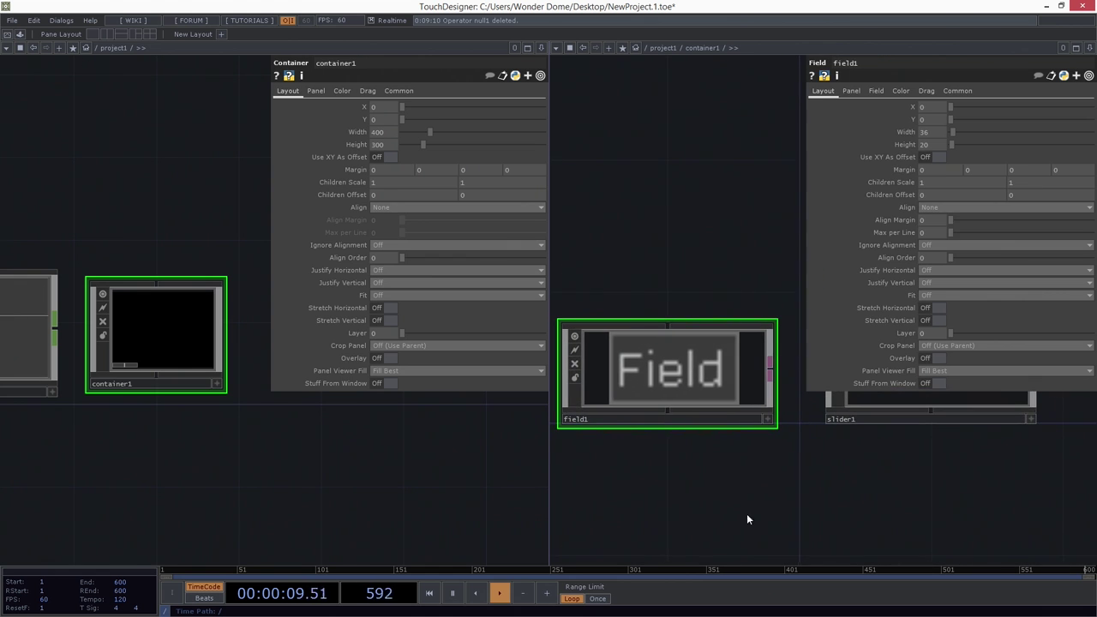
pyautogui.click(875, 89)
pyautogui.click(955, 107)
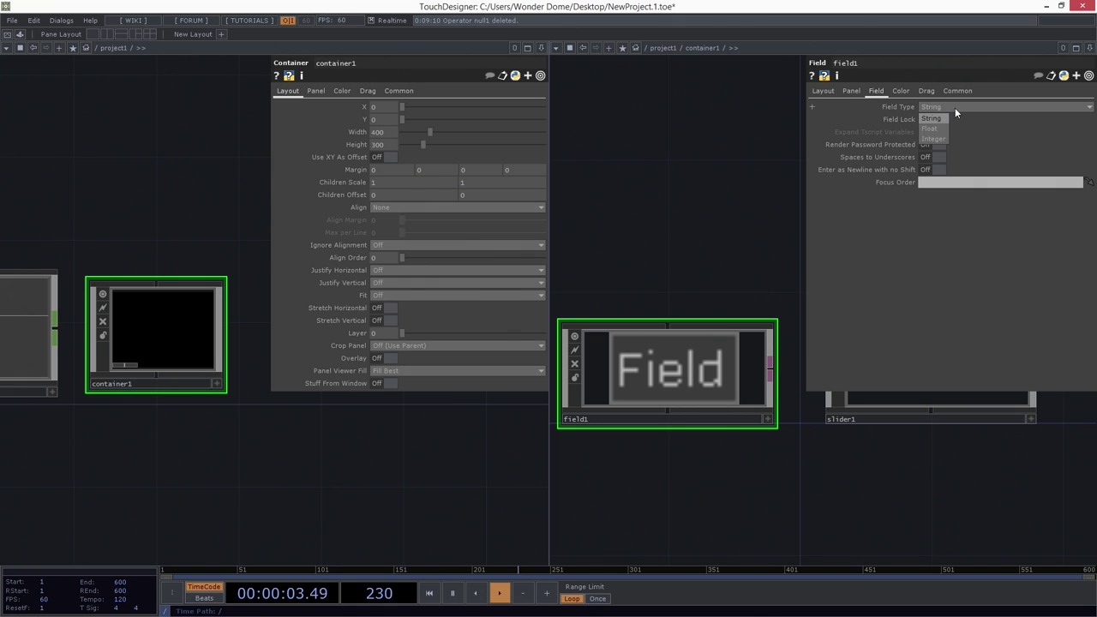
pyautogui.click(942, 127)
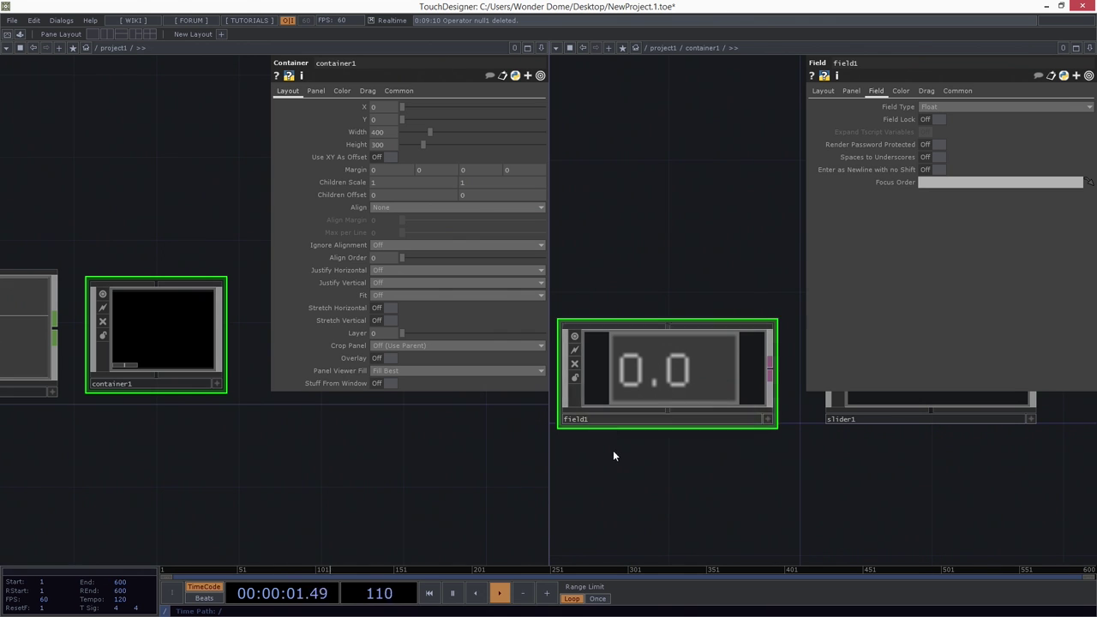
# Set the width of container1 to 136 so it fits the combined widths of the field and the slider
pyautogui.moveTo(156, 398); pyautogui.dragTo(255, 431)
pyautogui.moveTo(440, 498); pyautogui.dragTo(404, 539)
pyautogui.scroll(3, 179, 416)
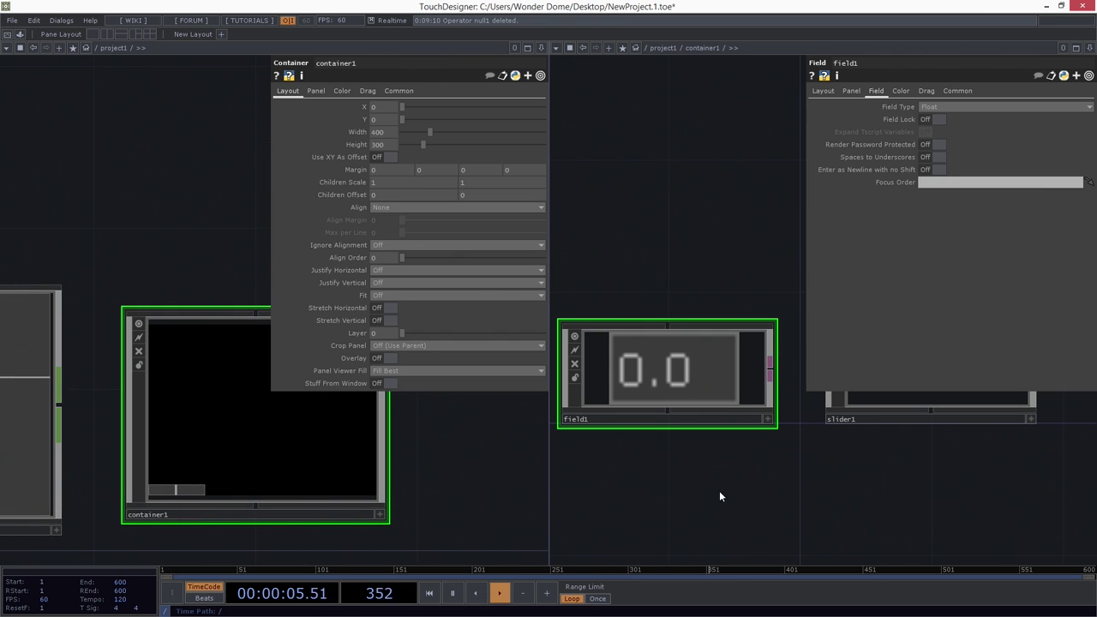
pyautogui.scroll(-5, 719, 492)
pyautogui.scroll(5, 678, 296)
pyautogui.scroll(2, 679, 297)
pyautogui.moveTo(403, 455); pyautogui.dragTo(376, 411)
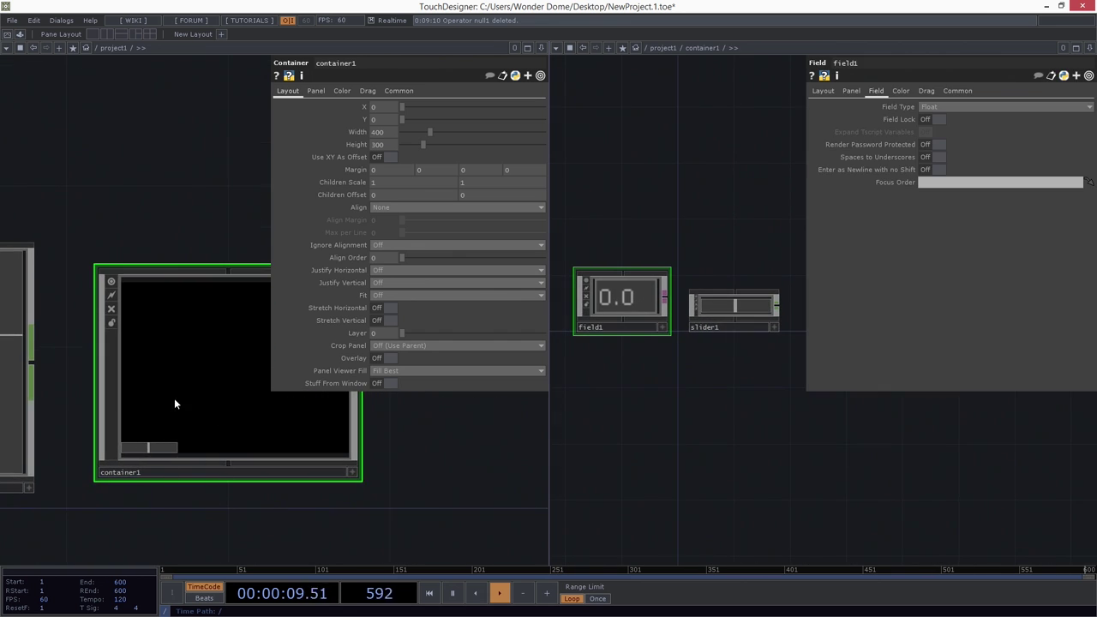
pyautogui.click(396, 133)
pyautogui.write('136')
pyautogui.press('Return')
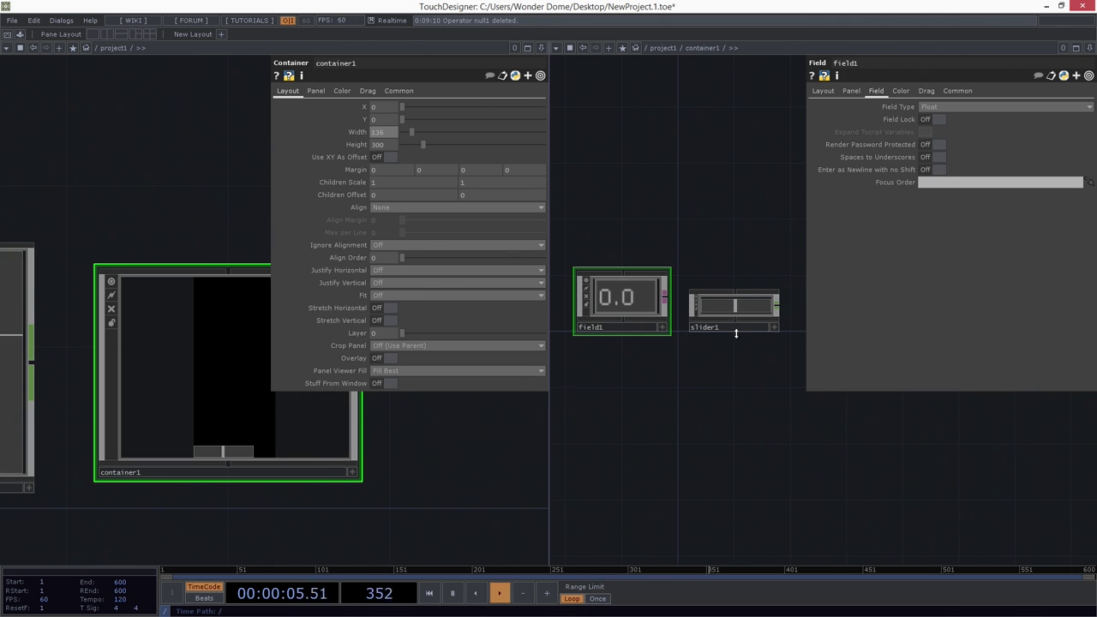
# Check the height of the slider inside container1 and set container1's height to 20
pyautogui.moveTo(673, 215); pyautogui.dragTo(729, 353)
pyautogui.click(399, 144)
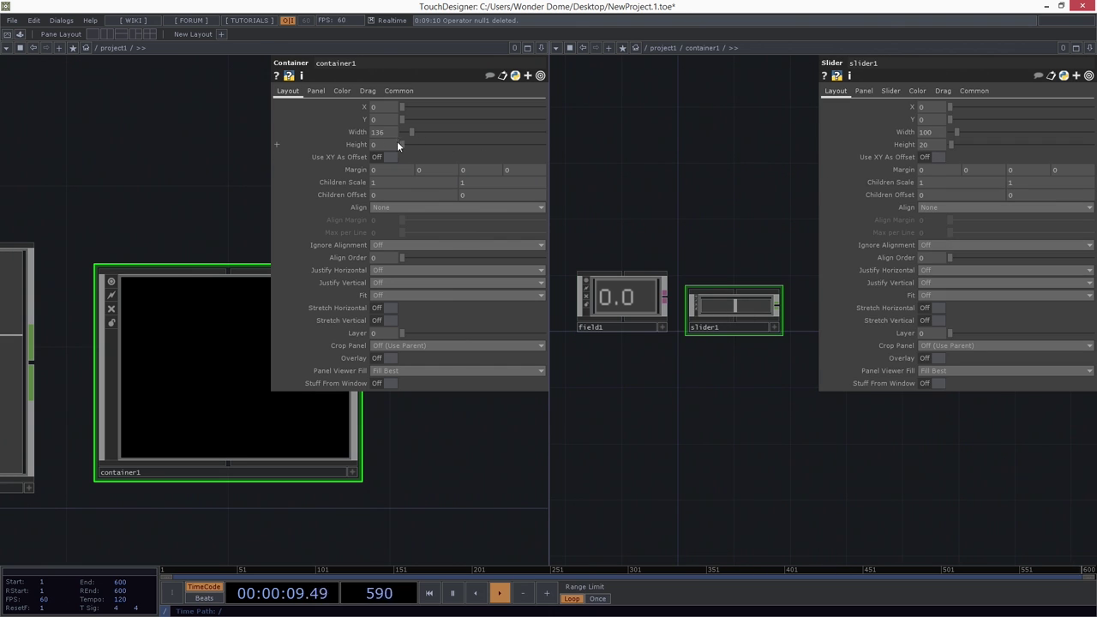
pyautogui.write('20')
pyautogui.press('Return')
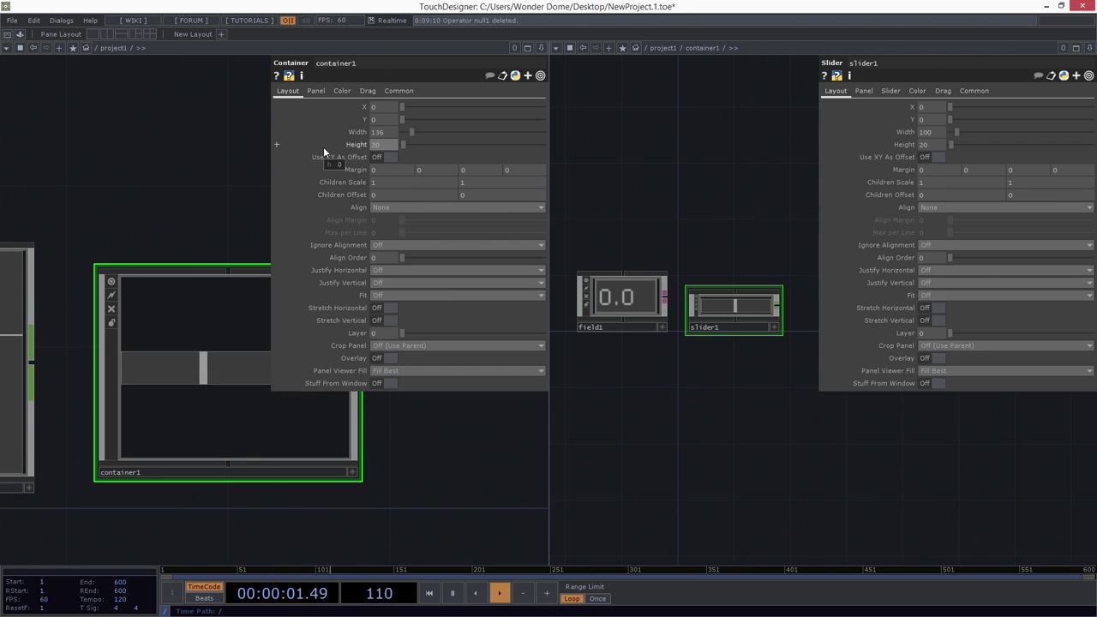
# Make container1's viewer active, move its slider handle to about 60% of the track, and deactivate the viewer
pyautogui.moveTo(440, 458); pyautogui.dragTo(353, 499)
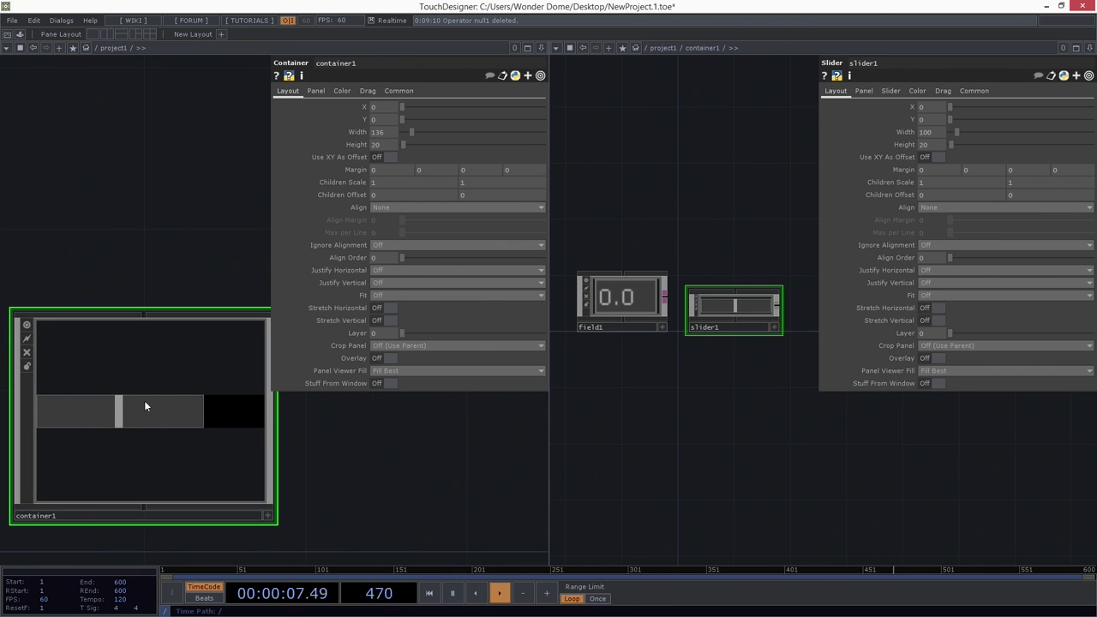
pyautogui.moveTo(112, 411)
pyautogui.mouseDown()
pyautogui.moveTo(27, 413)
pyautogui.moveTo(111, 413)
pyautogui.moveTo(53, 428)
pyautogui.moveTo(109, 420)
pyautogui.mouseUp()
pyautogui.press('a')
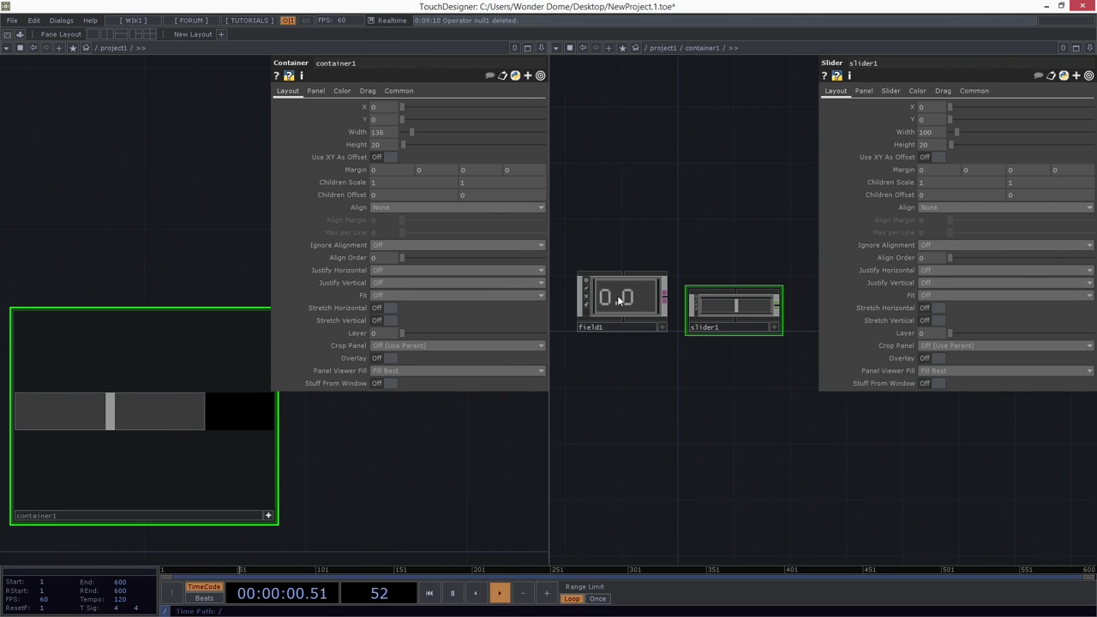
pyautogui.click(133, 409)
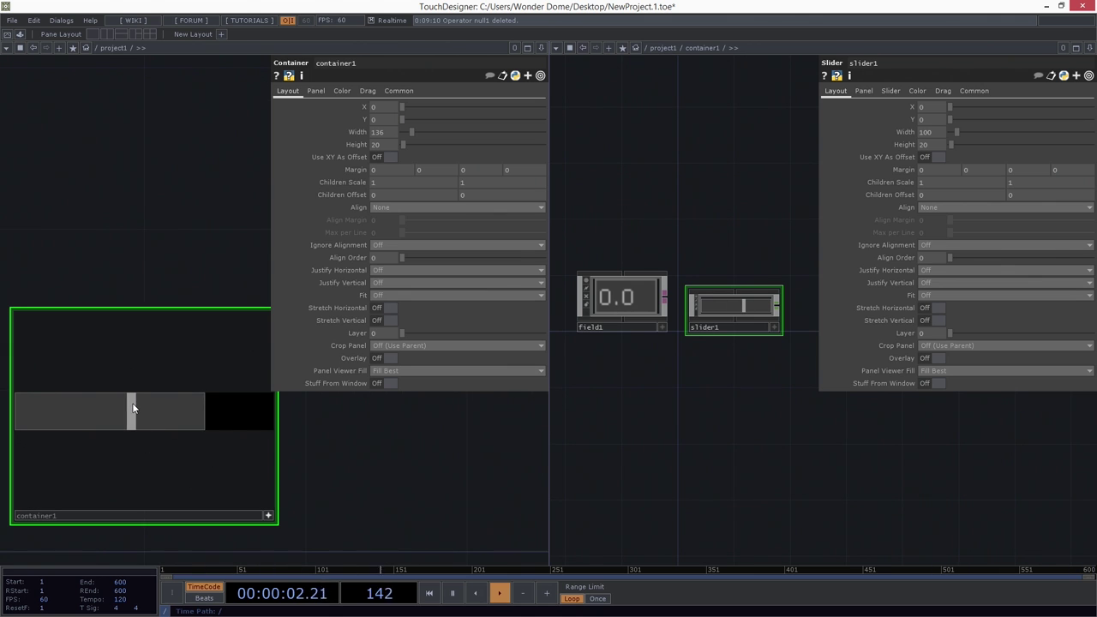
pyautogui.click(268, 516)
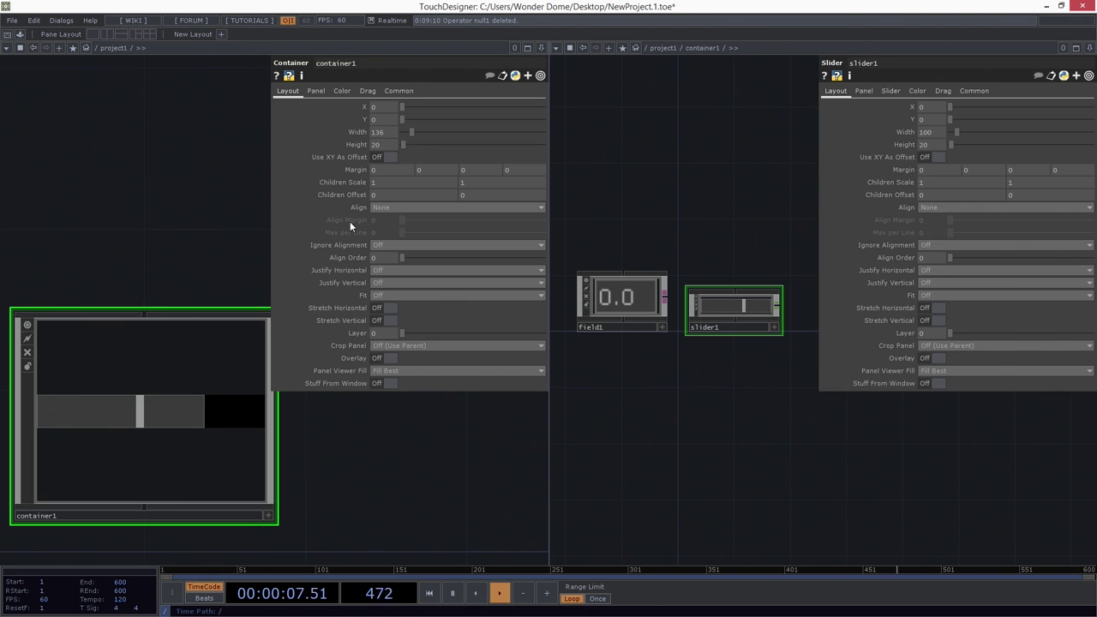
# Set container1's Align option to Layout Horizontal Left to Right
pyautogui.click(373, 207)
pyautogui.click(404, 229)
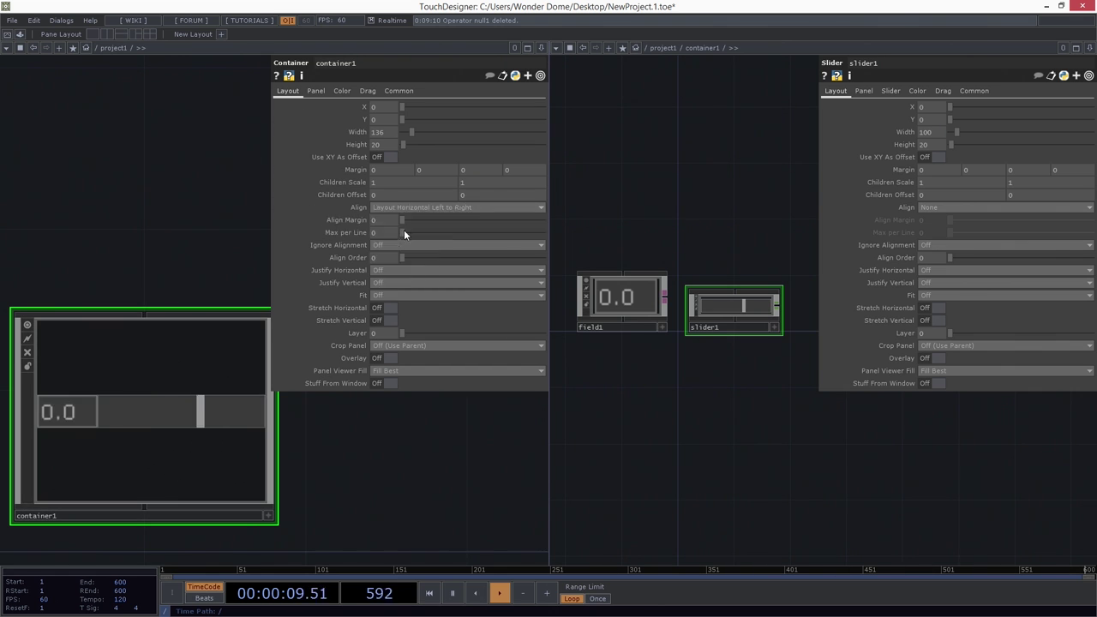
pyautogui.moveTo(387, 483)
pyautogui.mouseDown()
pyautogui.moveTo(415, 477)
pyautogui.moveTo(405, 481)
pyautogui.mouseUp()
# Test container1 in its active viewer by entering .45 and then 0.54 in the field and moving the slider handle to about one third
pyautogui.press('a')
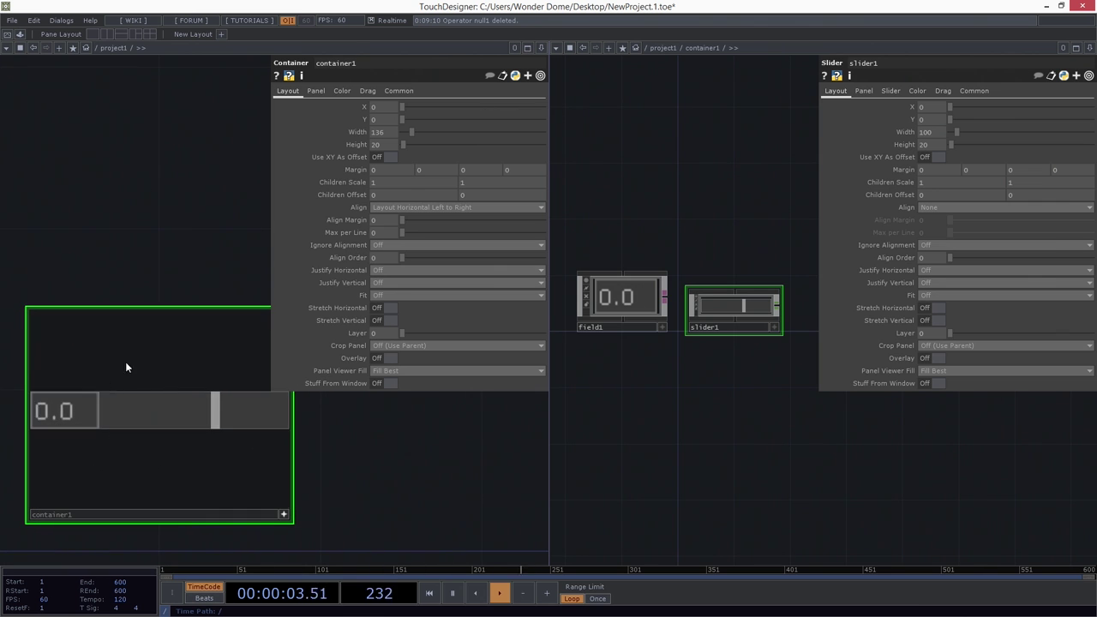
pyautogui.moveTo(85, 409); pyautogui.dragTo(9, 423)
pyautogui.write('.45')
pyautogui.press('Return')
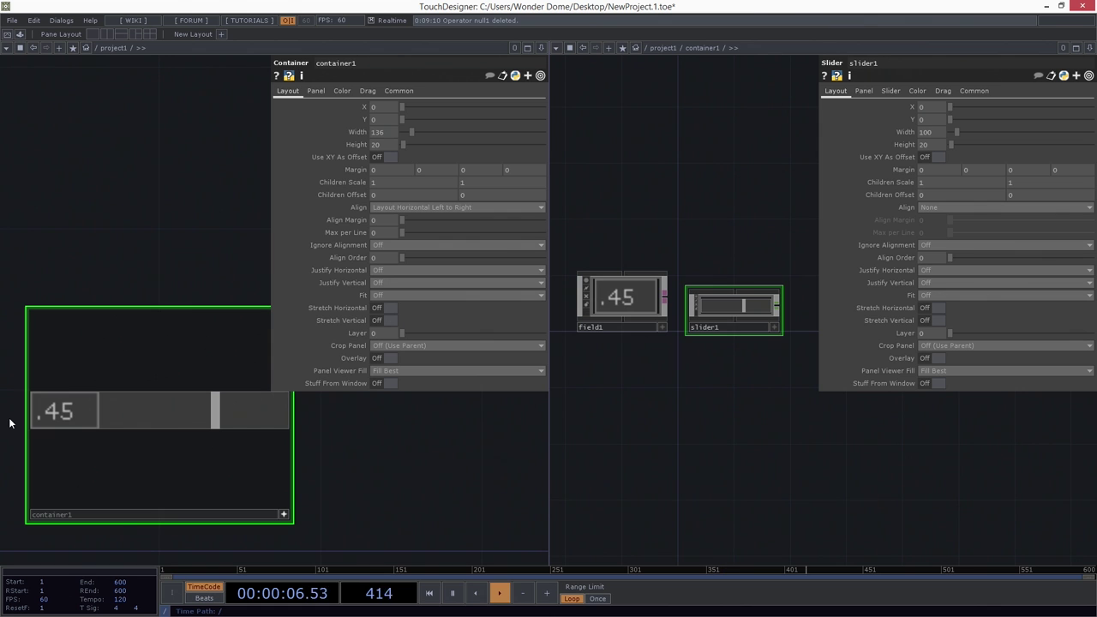
pyautogui.click(54, 419)
pyautogui.write('0.54')
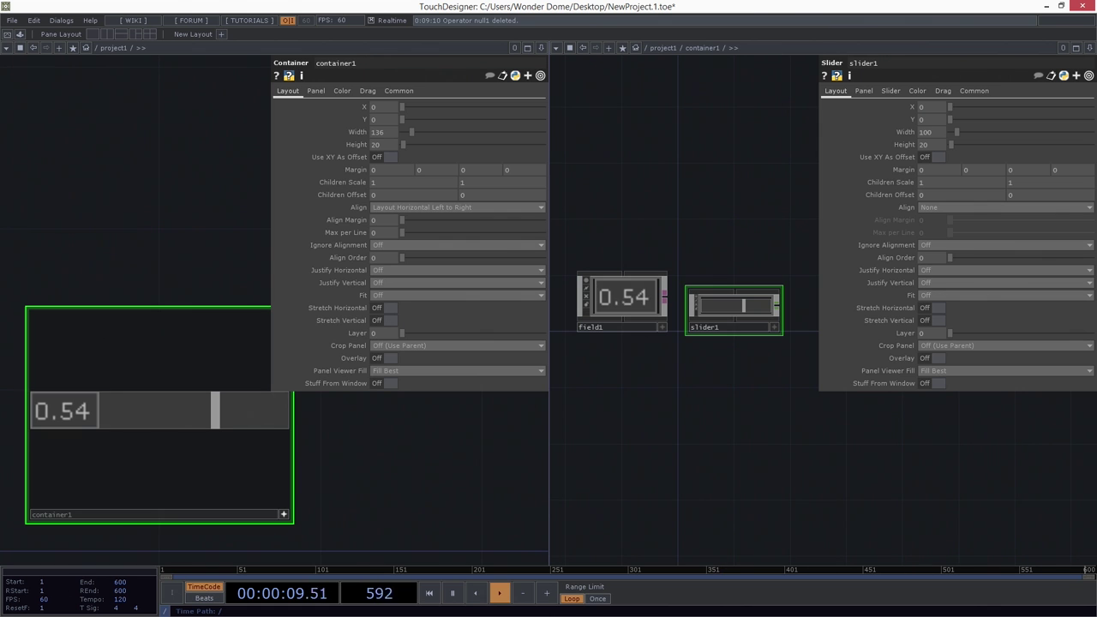
pyautogui.moveTo(248, 420); pyautogui.dragTo(160, 413)
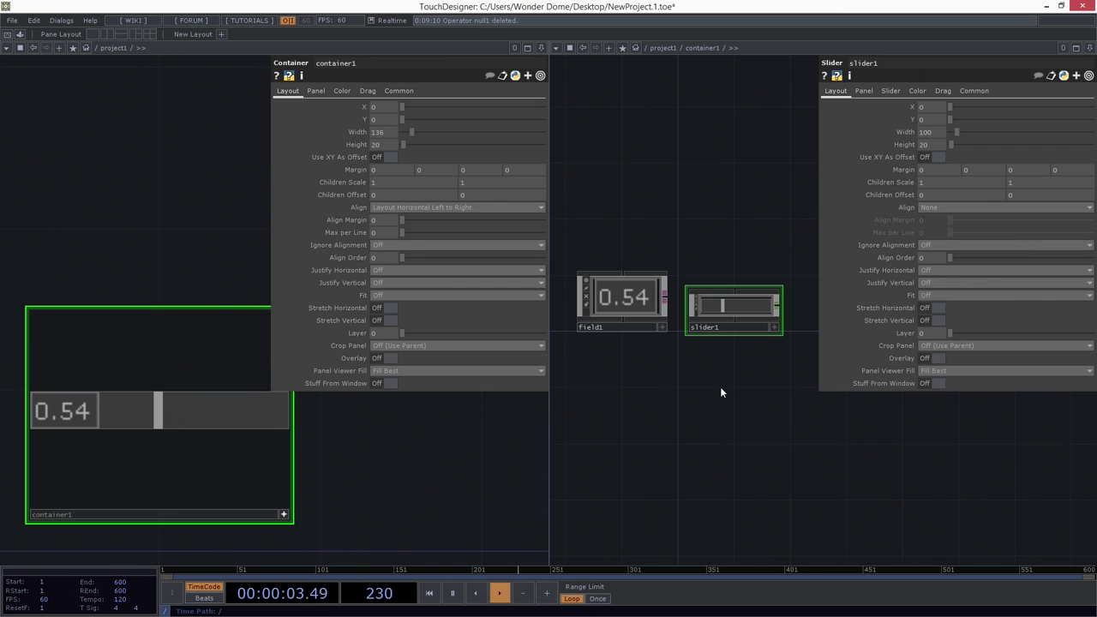
# Show container1's network in one pane with slider1 in view, and open slider1's internal network in the other pane
pyautogui.scroll(2, 749, 356)
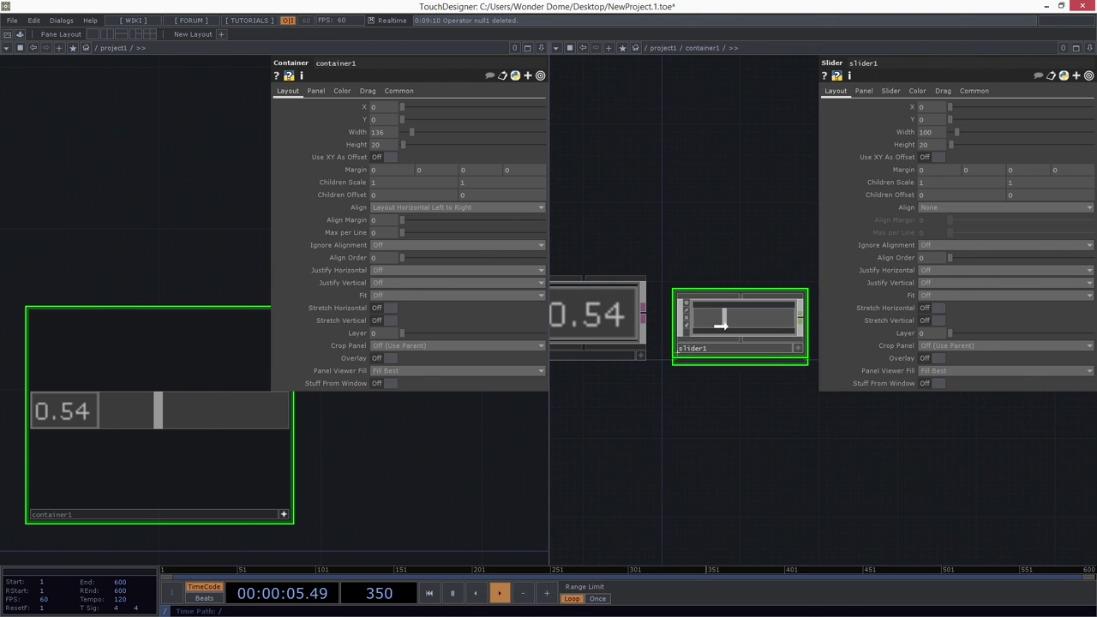
pyautogui.moveTo(691, 414); pyautogui.dragTo(700, 415)
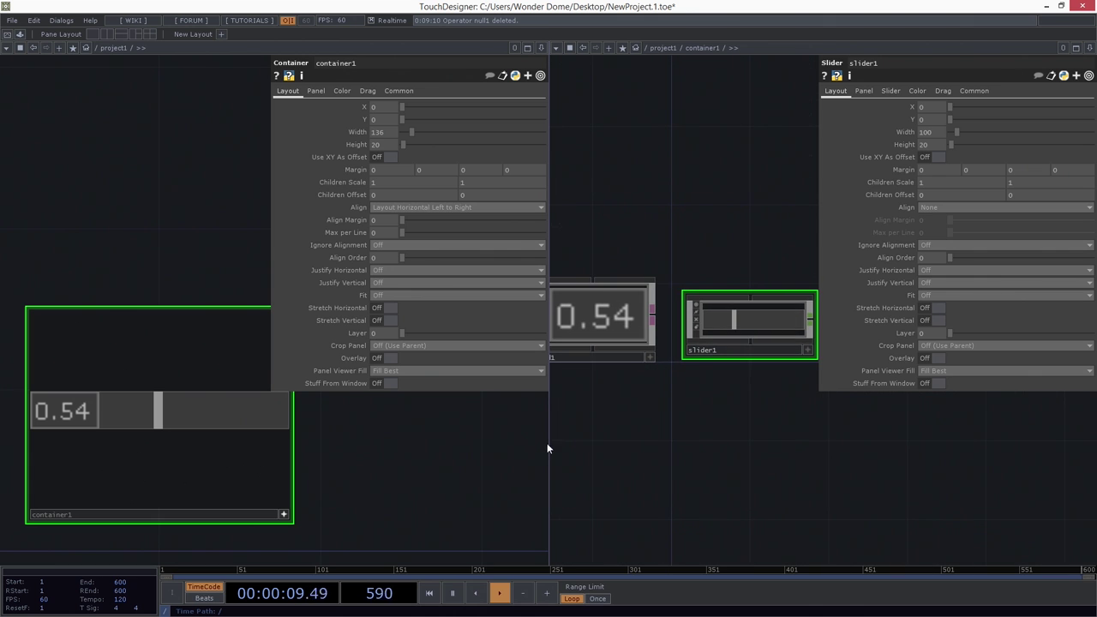
pyautogui.moveTo(80, 450); pyautogui.dragTo(203, 457, button='middle')
pyautogui.press('p')
pyautogui.scroll(4, 192, 372)
pyautogui.scroll(2, 147, 359)
pyautogui.moveTo(193, 335); pyautogui.dragTo(169, 278)
pyautogui.moveTo(810, 453); pyautogui.dragTo(714, 508)
pyautogui.moveTo(642, 382); pyautogui.dragTo(681, 411, button='middle')
pyautogui.scroll(3, 681, 412)
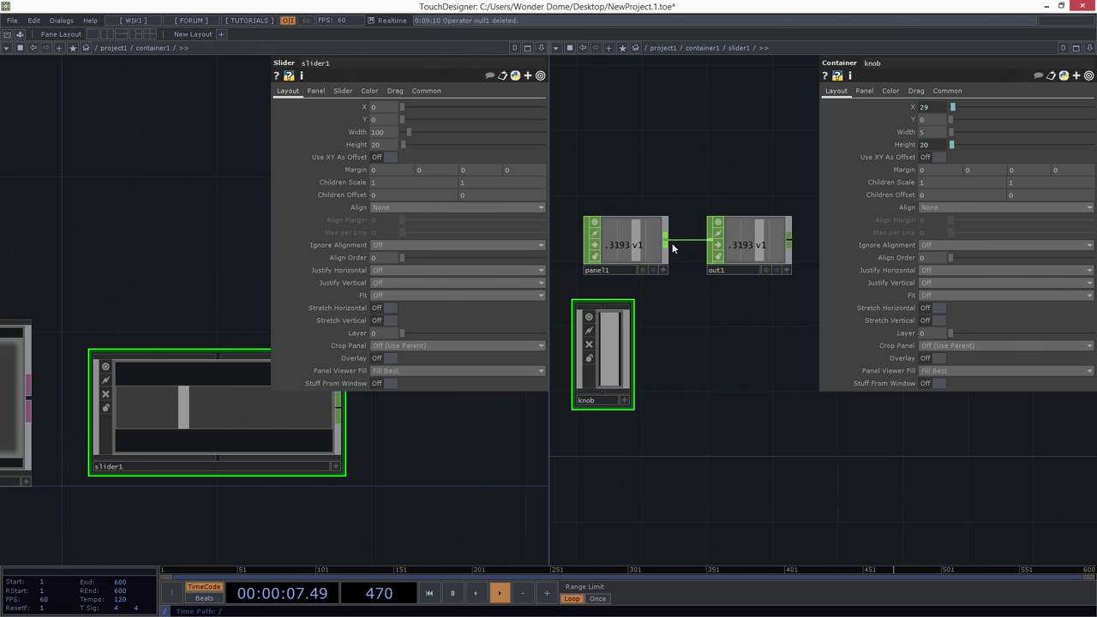
# Add a Math CHOP branching off panel1's output and place it below out1 in slider1's network
pyautogui.rightClick(668, 239)
pyautogui.write('mat')
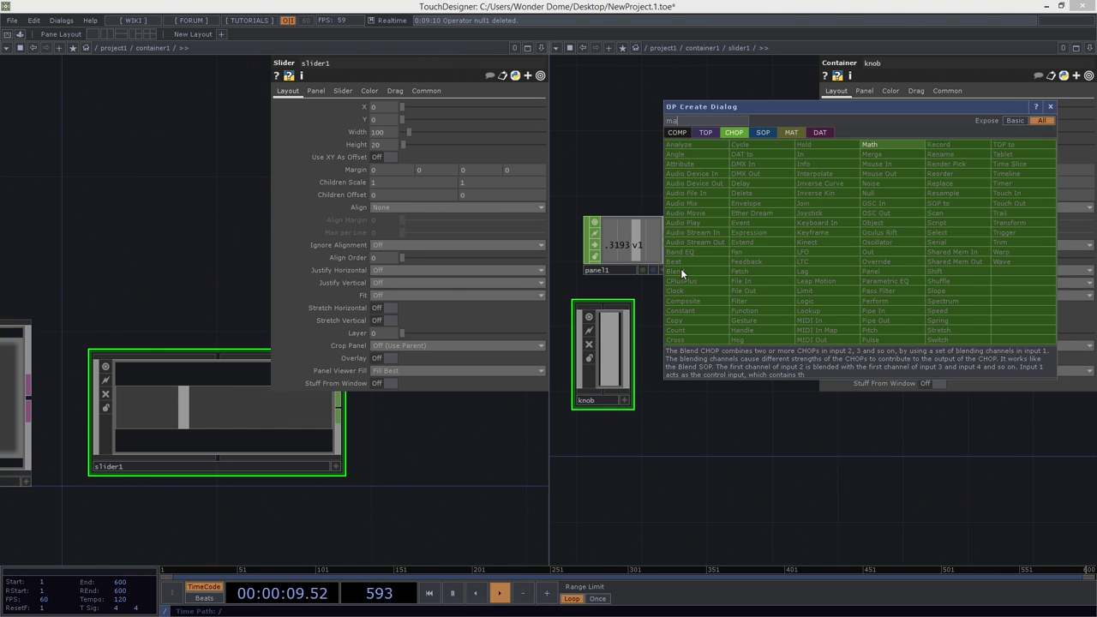
pyautogui.click(911, 148)
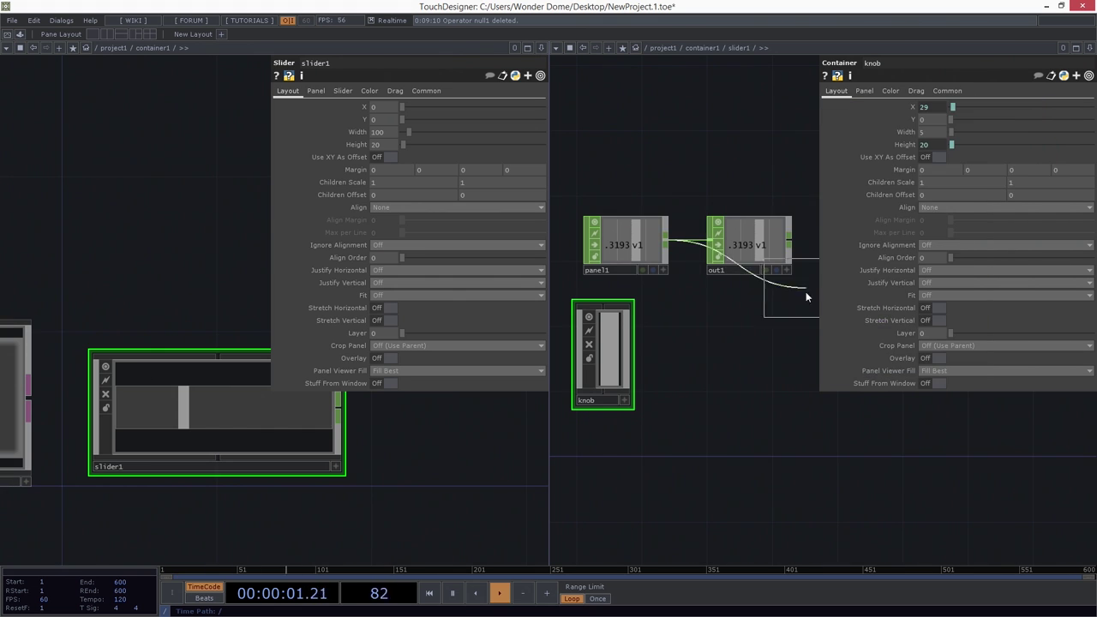
pyautogui.click(756, 319)
pyautogui.scroll(2, 752, 395)
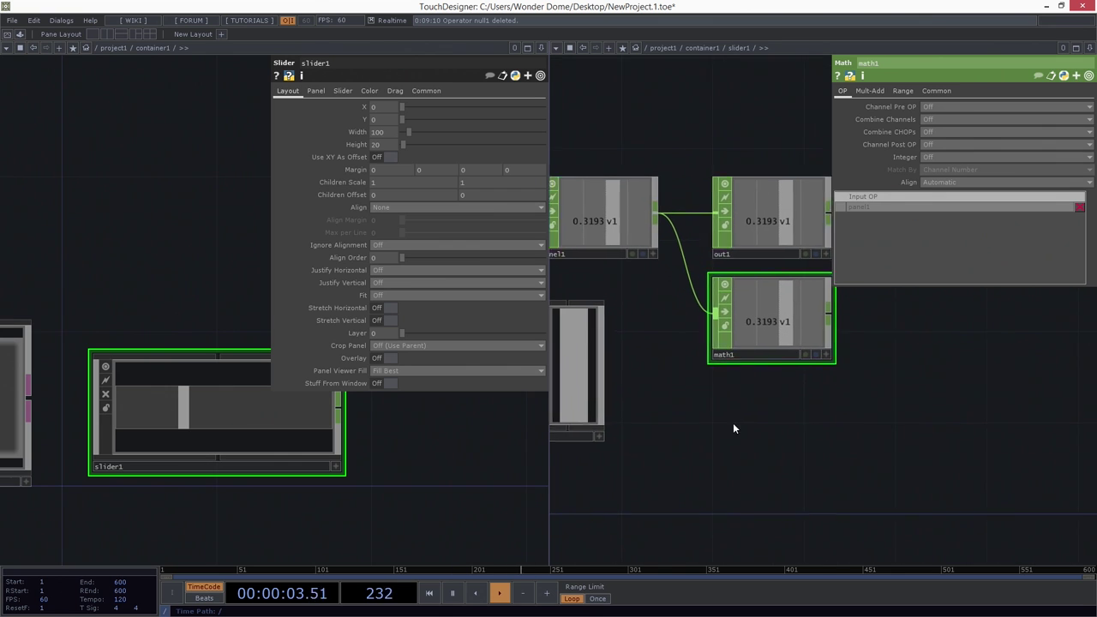
pyautogui.click(586, 419)
pyautogui.click(742, 376)
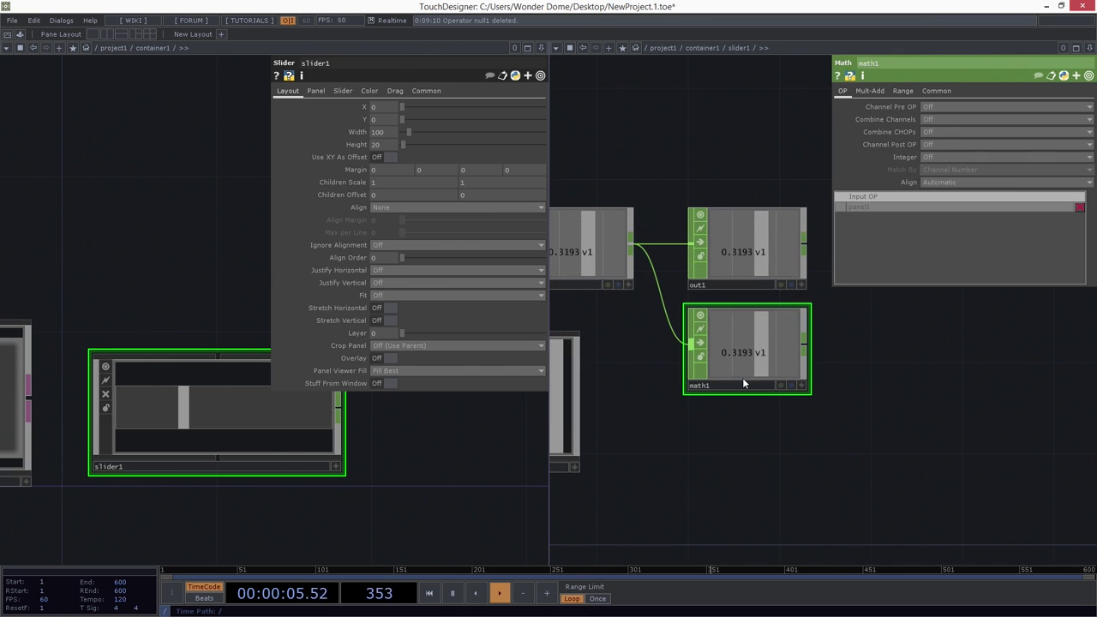
# Set the lower To Range value of math1 to 1
pyautogui.click(902, 90)
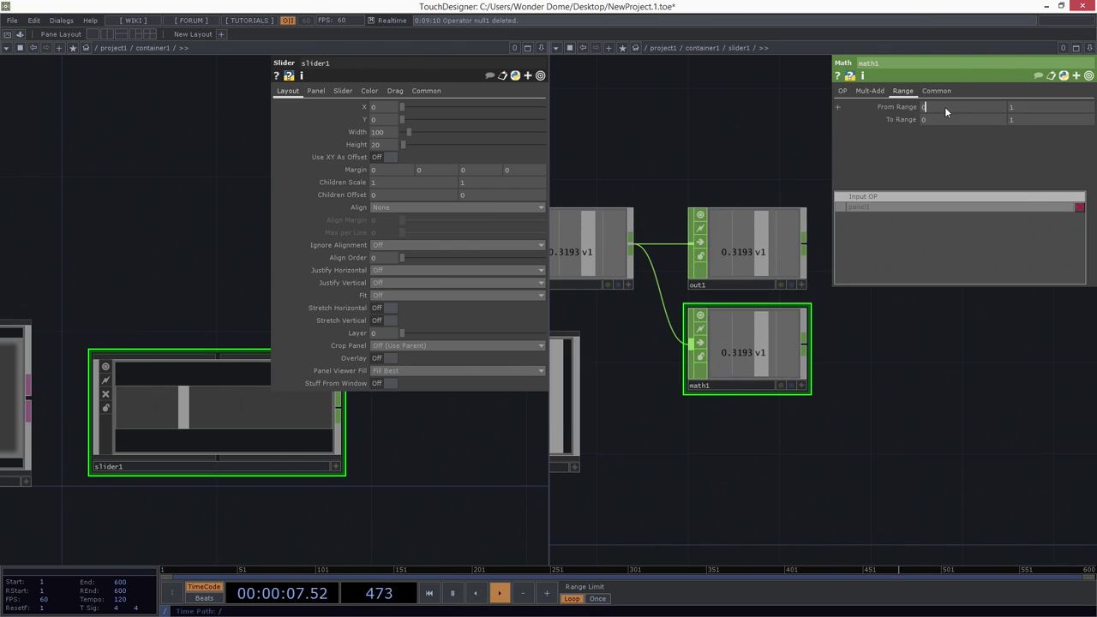
pyautogui.click(944, 107)
pyautogui.click(929, 116)
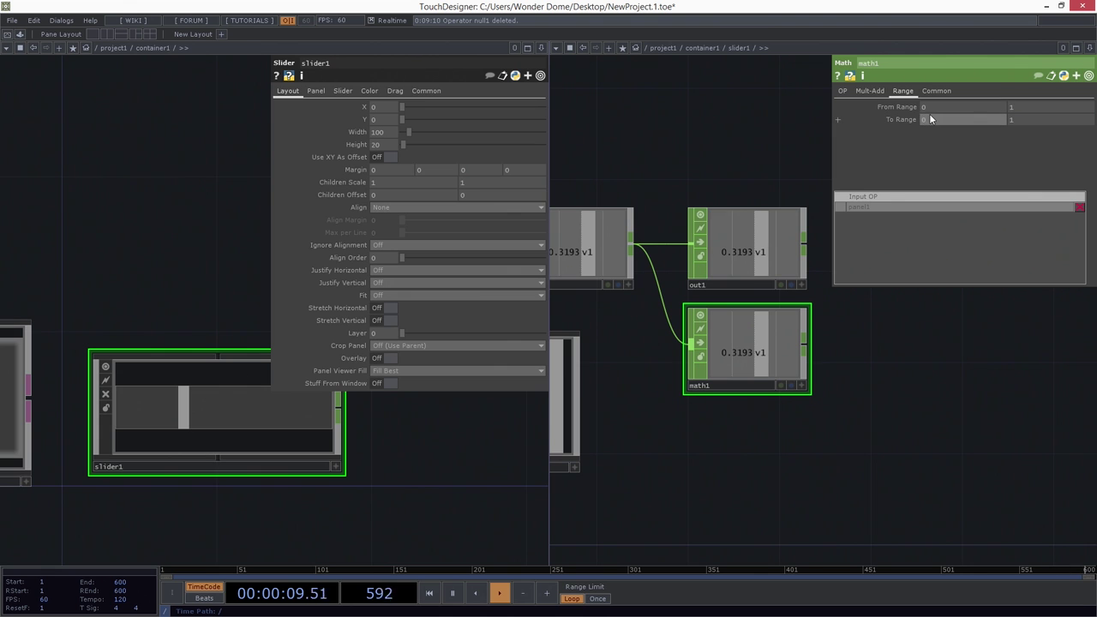
pyautogui.write('1')
# Set math1's upper To Range value to the expression me.parent().par.w - (op('knob').par.w + 1)
pyautogui.click(896, 120)
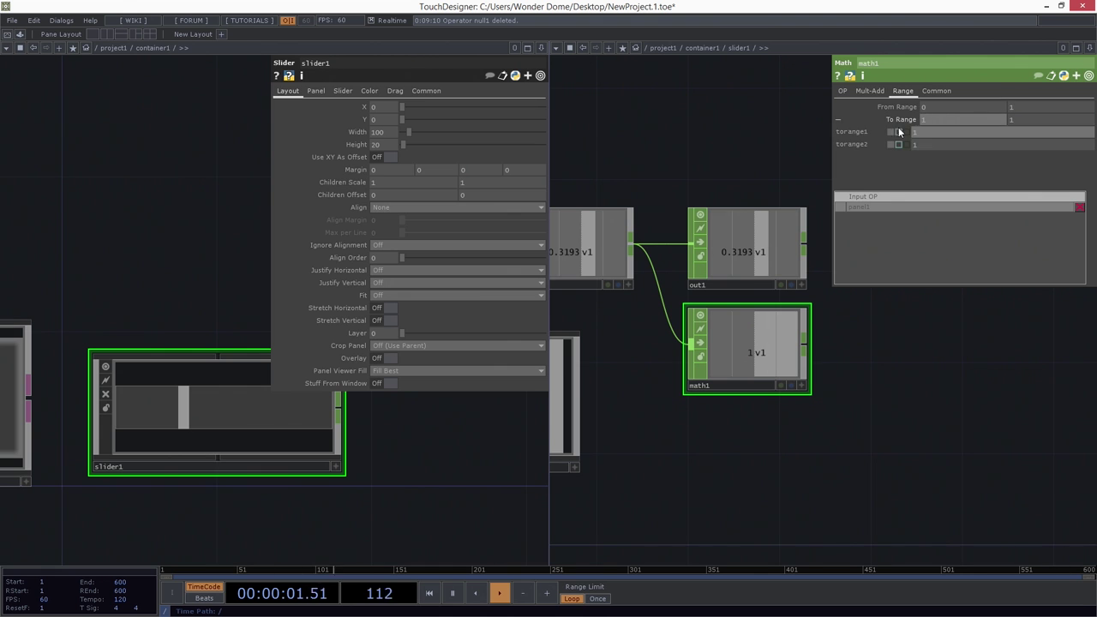
pyautogui.click(930, 145)
pyautogui.write(',e/')
pyautogui.write('me.parent')
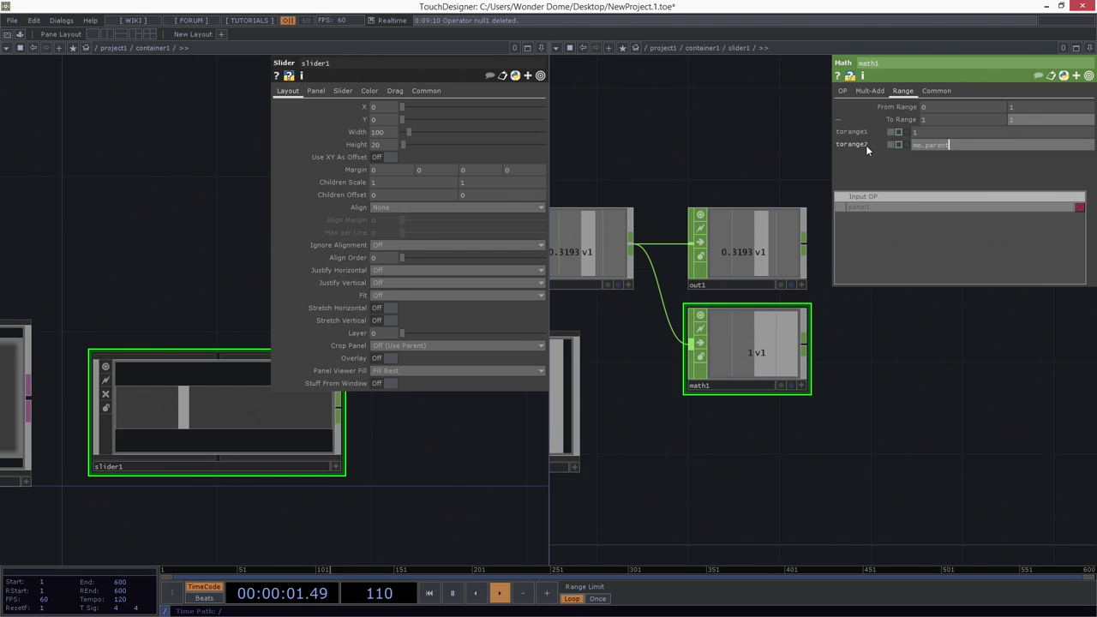
pyautogui.write('().par.w')
pyautogui.press('Return')
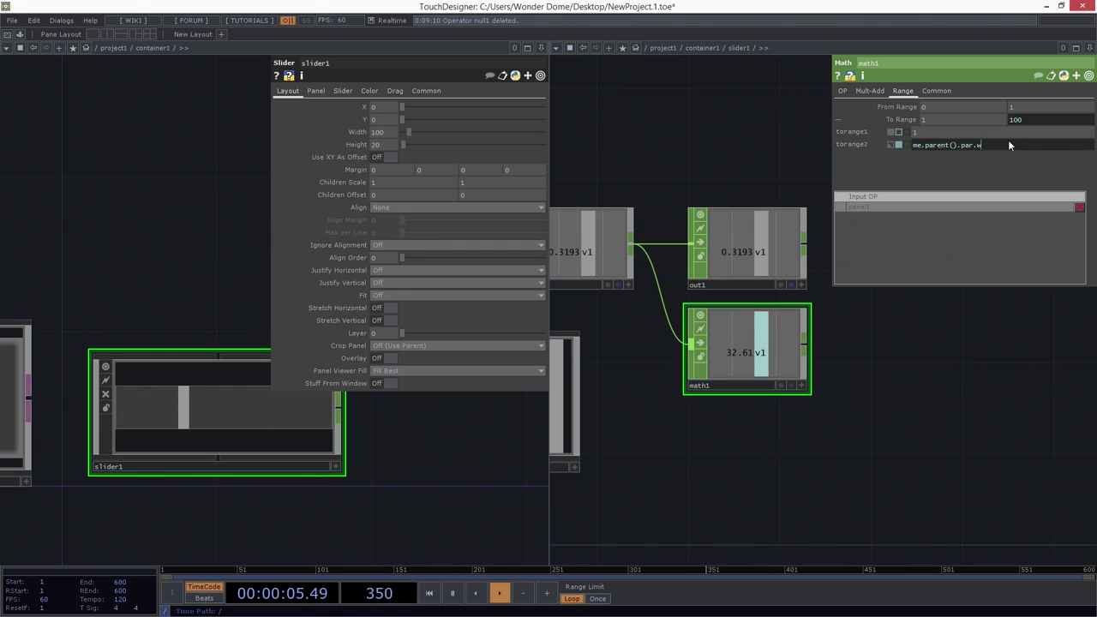
pyautogui.write("- (op('knob').")
pyautogui.write('par.w + 1)')
pyautogui.moveTo(801, 448); pyautogui.dragTo(855, 446)
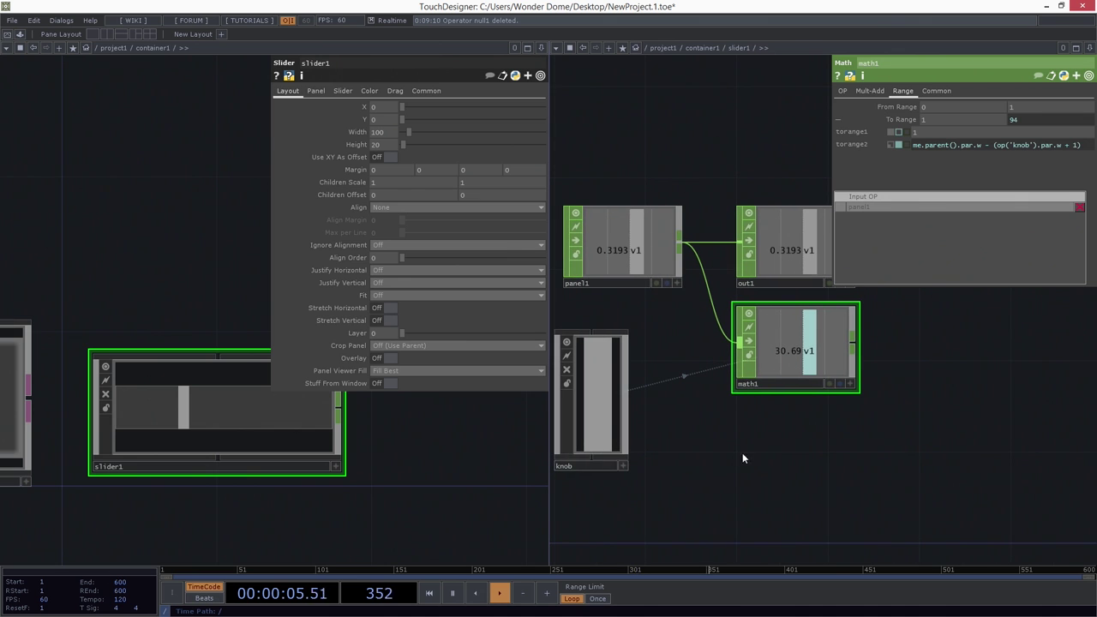
# Set the knob's X to the expression op('math1')['v1'] and test it by moving the handle to zero in slider1's active viewer
pyautogui.click(624, 462)
pyautogui.moveTo(661, 344); pyautogui.dragTo(639, 312)
pyautogui.click(906, 103)
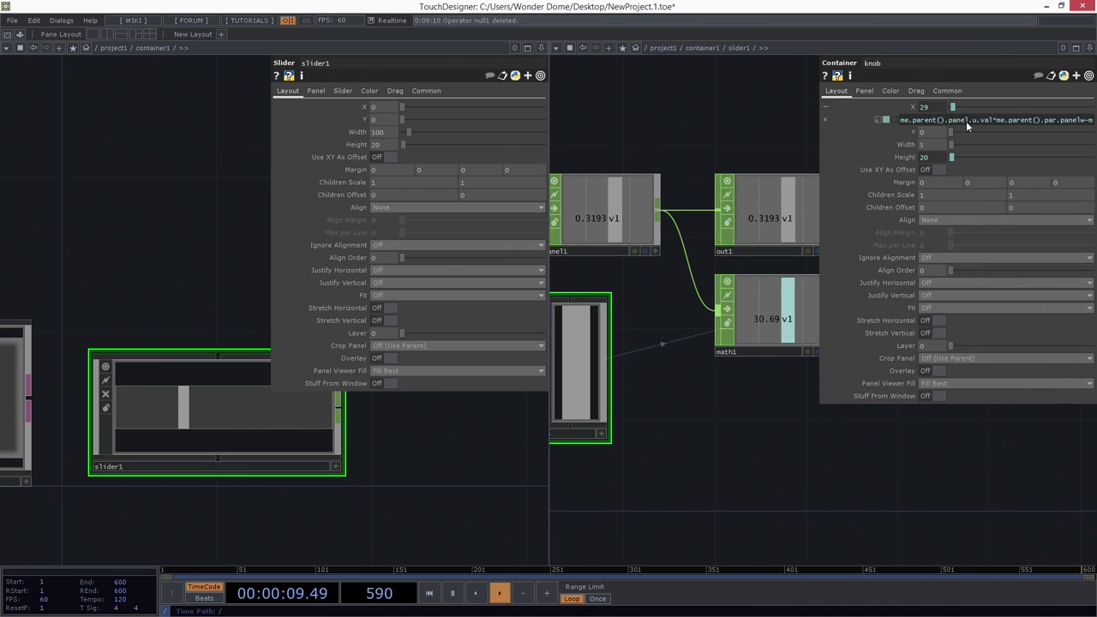
pyautogui.click(967, 120)
pyautogui.press('BackSpace')
pyautogui.write("op('")
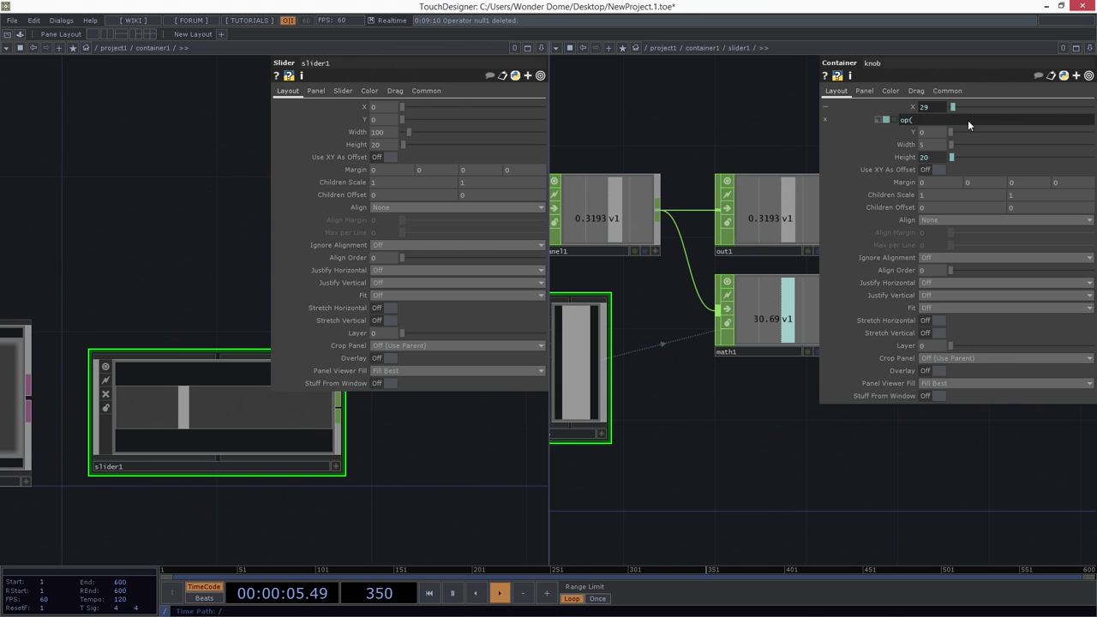
pyautogui.write("math'")
pyautogui.press('Return')
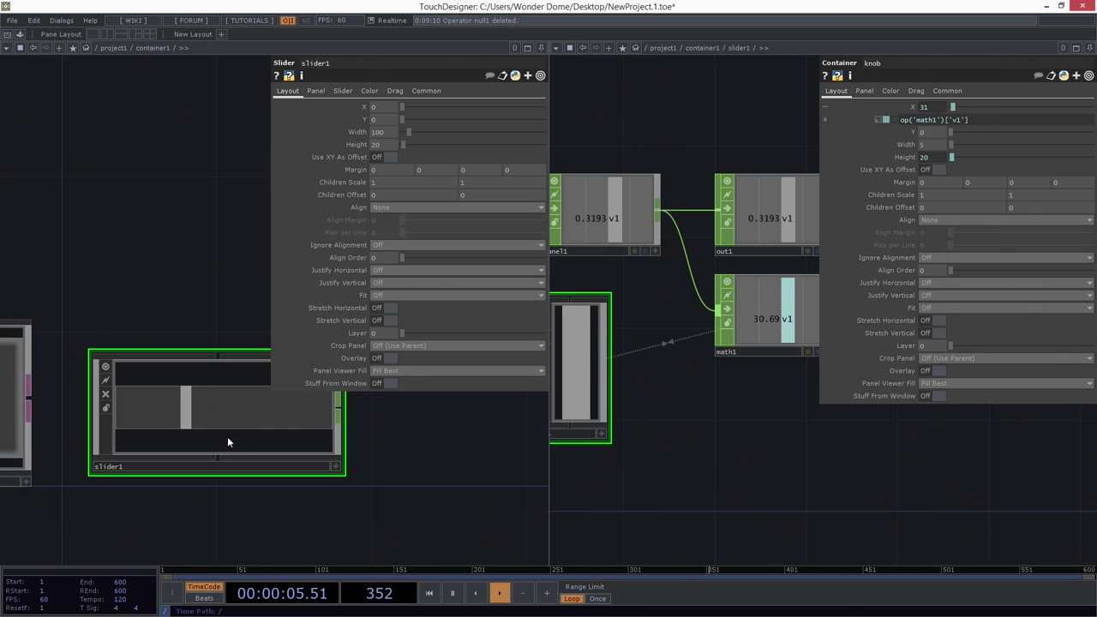
pyautogui.click(335, 466)
pyautogui.moveTo(174, 427); pyautogui.dragTo(57, 419)
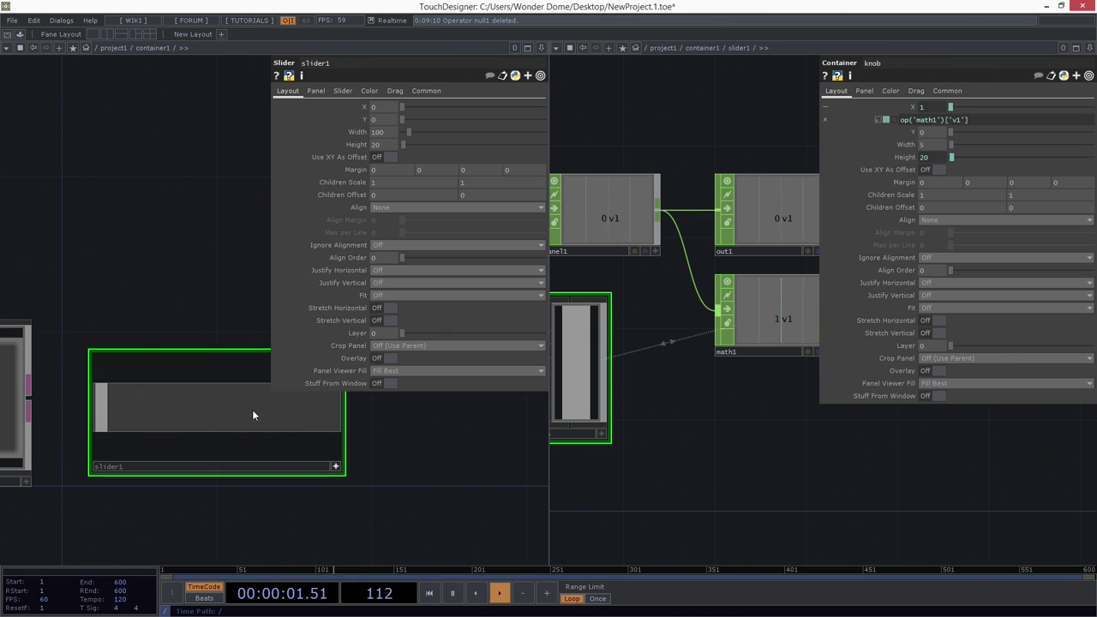
# Set the knob's Height to the expression parent().par.h - 2, after trying - 1
pyautogui.moveTo(647, 453); pyautogui.dragTo(678, 472)
pyautogui.moveTo(699, 416)
pyautogui.mouseDown(button='right')
pyautogui.moveTo(594, 505)
pyautogui.moveTo(634, 483)
pyautogui.mouseUp(button='right')
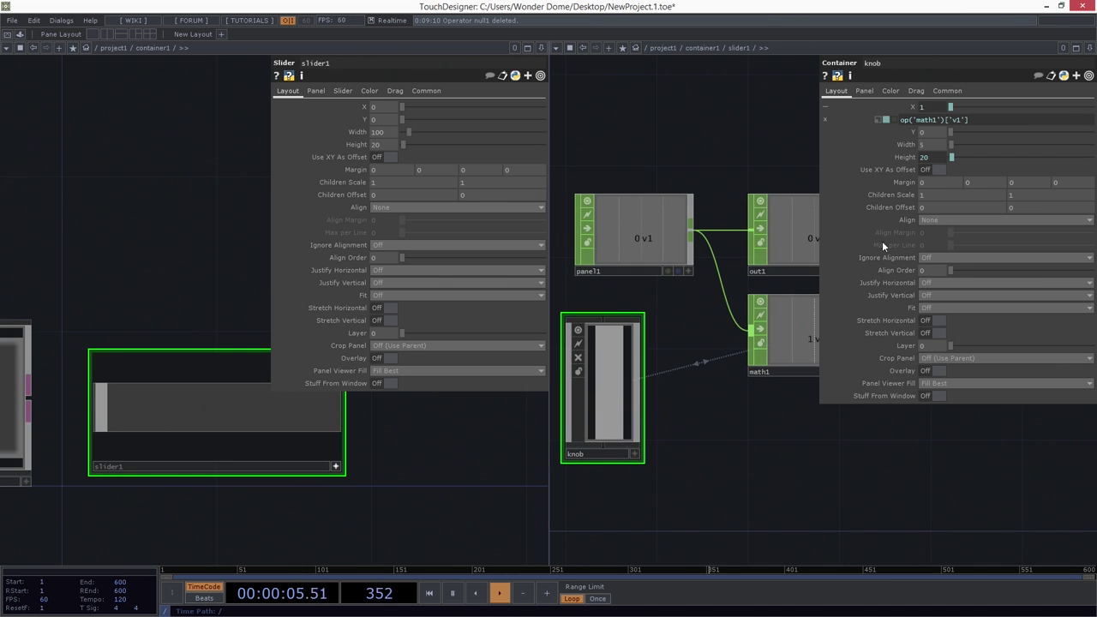
pyautogui.click(904, 159)
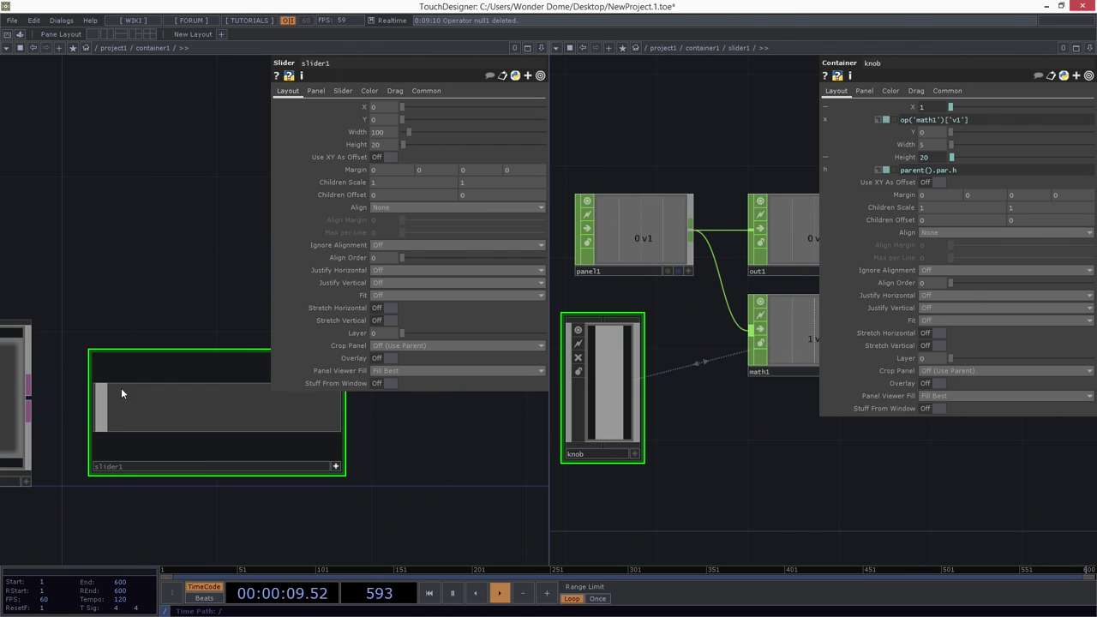
pyautogui.click(983, 170)
pyautogui.write('- 1')
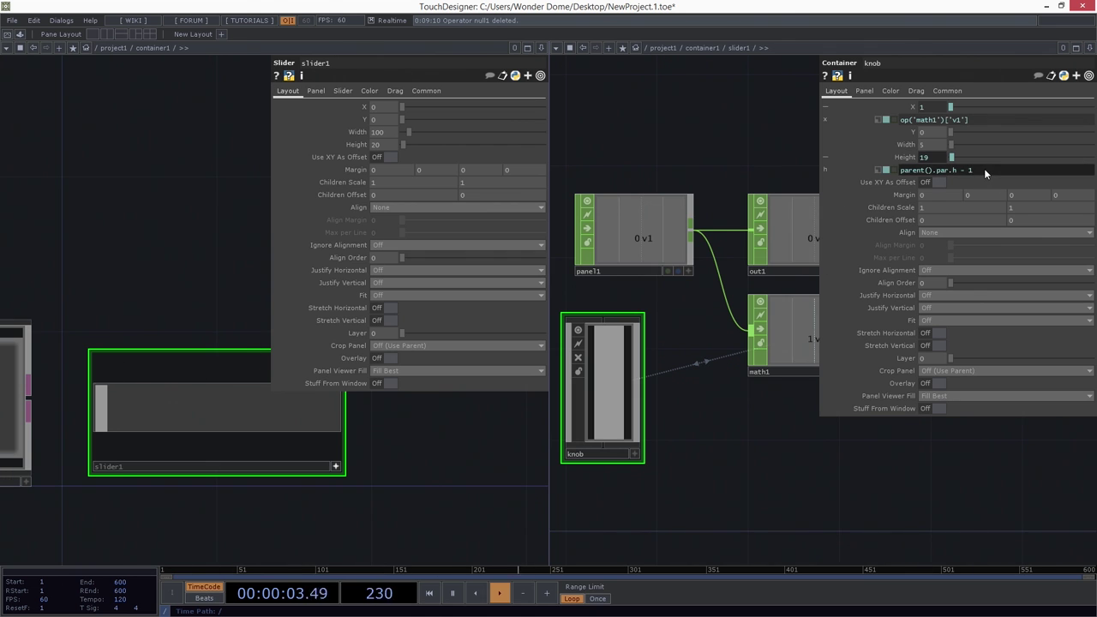
pyautogui.press('BackSpace')
pyautogui.write('2')
# Set slider1's Justify Vertical option to Center
pyautogui.moveTo(171, 324); pyautogui.dragTo(199, 276)
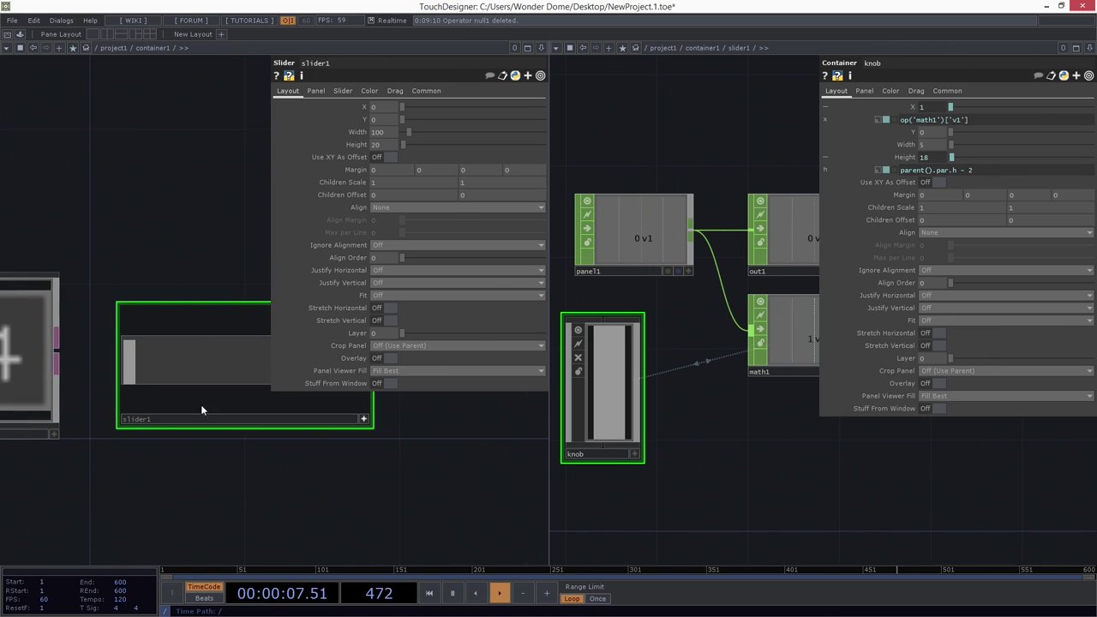
pyautogui.click(385, 282)
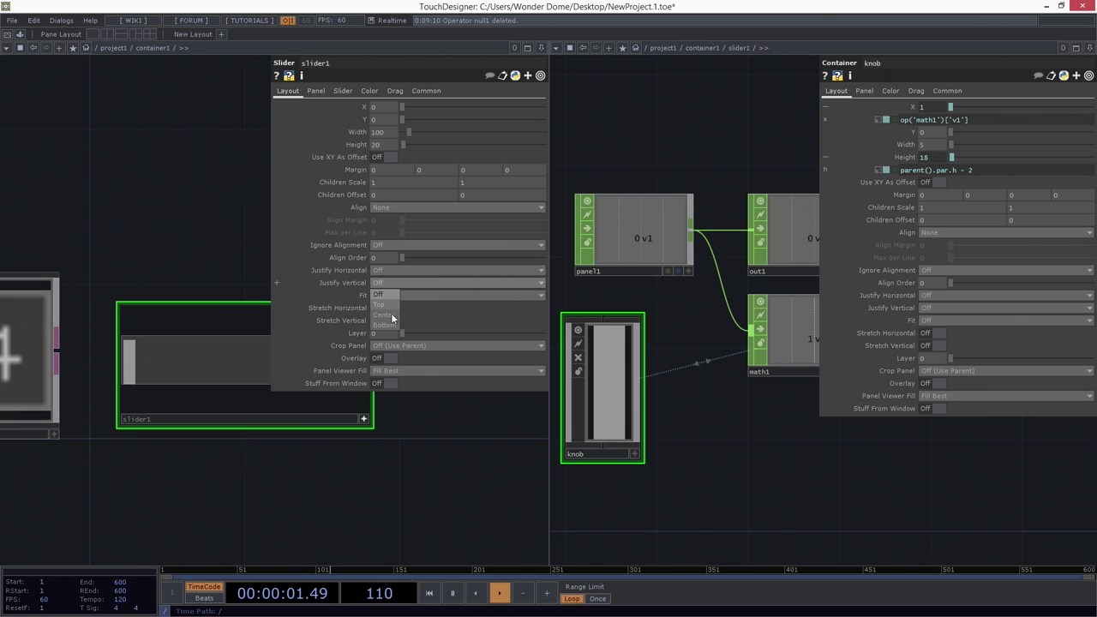
pyautogui.click(384, 314)
# Test slider1 in its active viewer by moving the handle to about 18%, to the maximum, and to about 56% of the track
pyautogui.moveTo(135, 364); pyautogui.dragTo(289, 509)
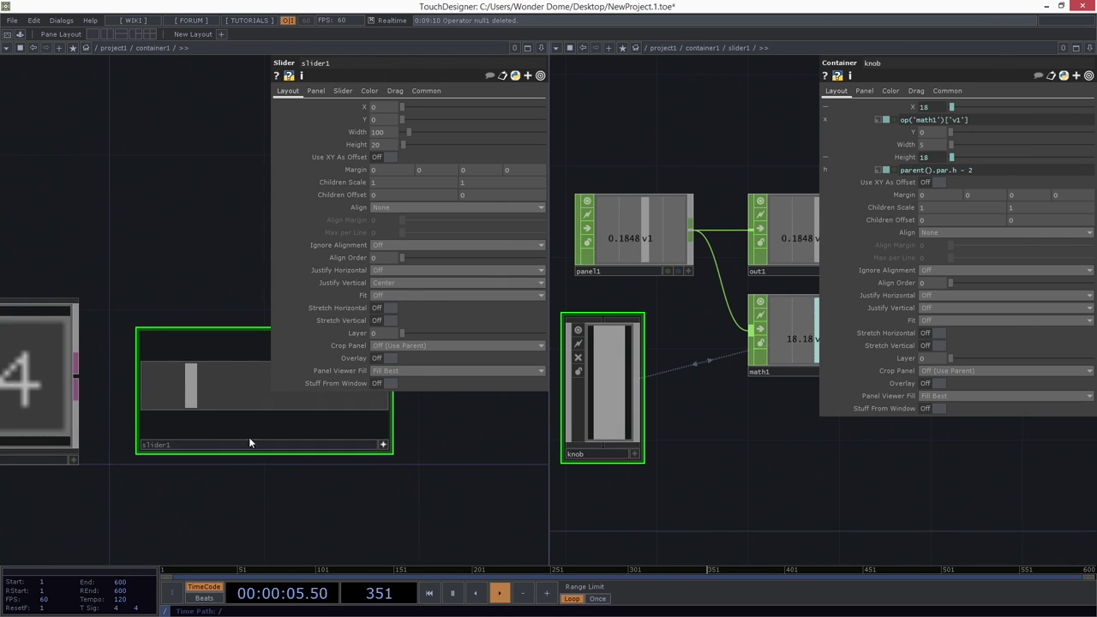
pyautogui.moveTo(452, 432); pyautogui.dragTo(455, 481)
pyautogui.moveTo(225, 439); pyautogui.dragTo(424, 487)
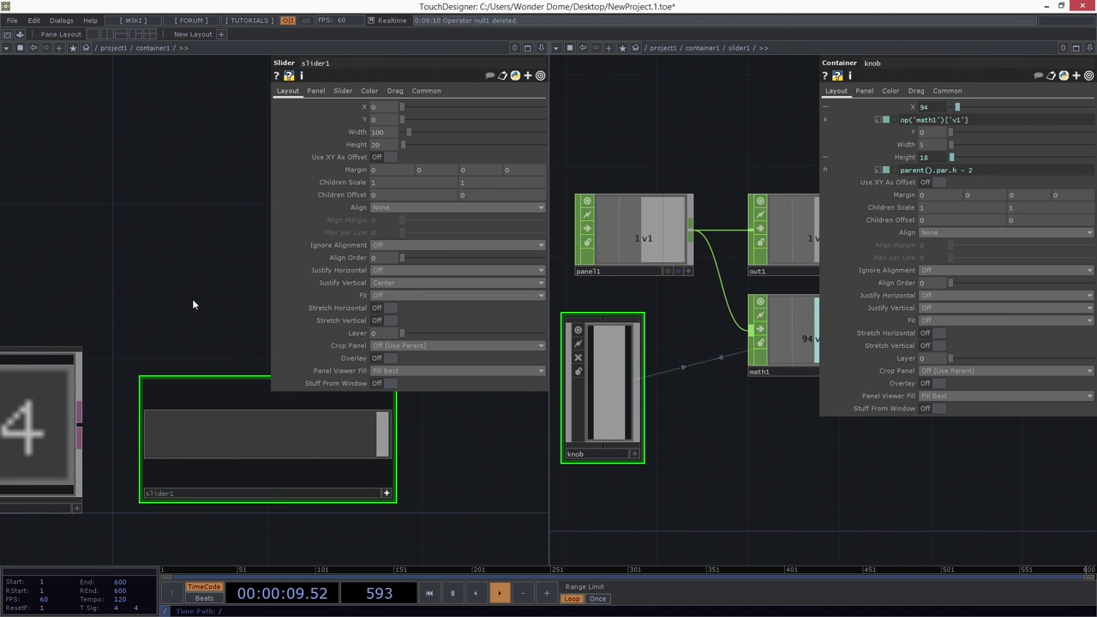
pyautogui.moveTo(182, 293); pyautogui.dragTo(241, 306)
pyautogui.moveTo(454, 460); pyautogui.dragTo(346, 469)
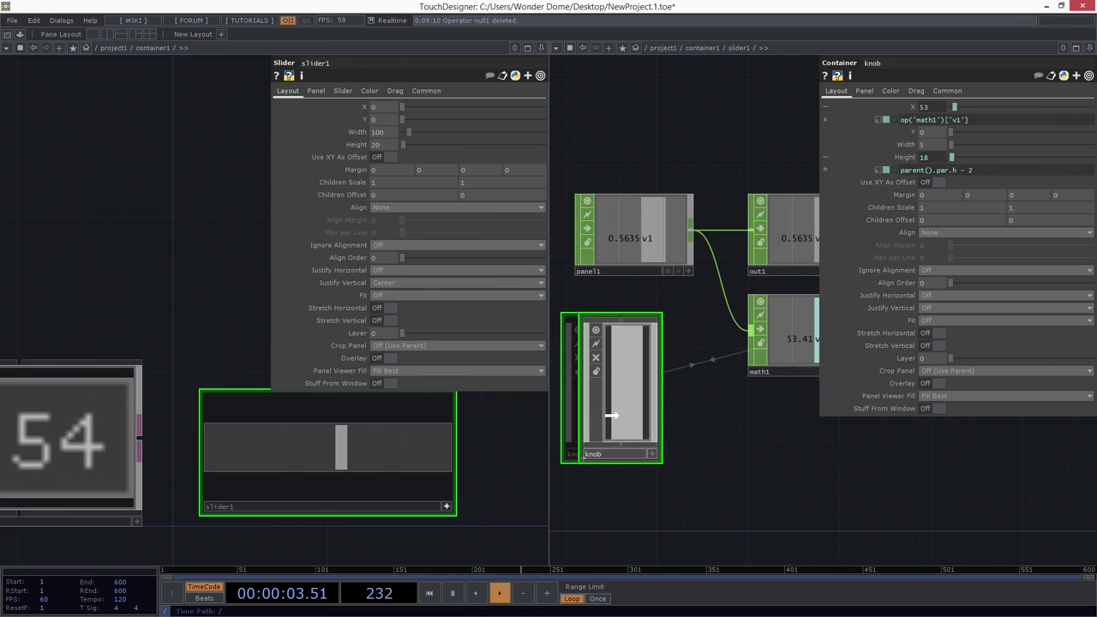
# Line the knob operator up under panel1 and move both farther away from out1 and math1
pyautogui.scroll(-2, 764, 430)
pyautogui.scroll(-3, 758, 419)
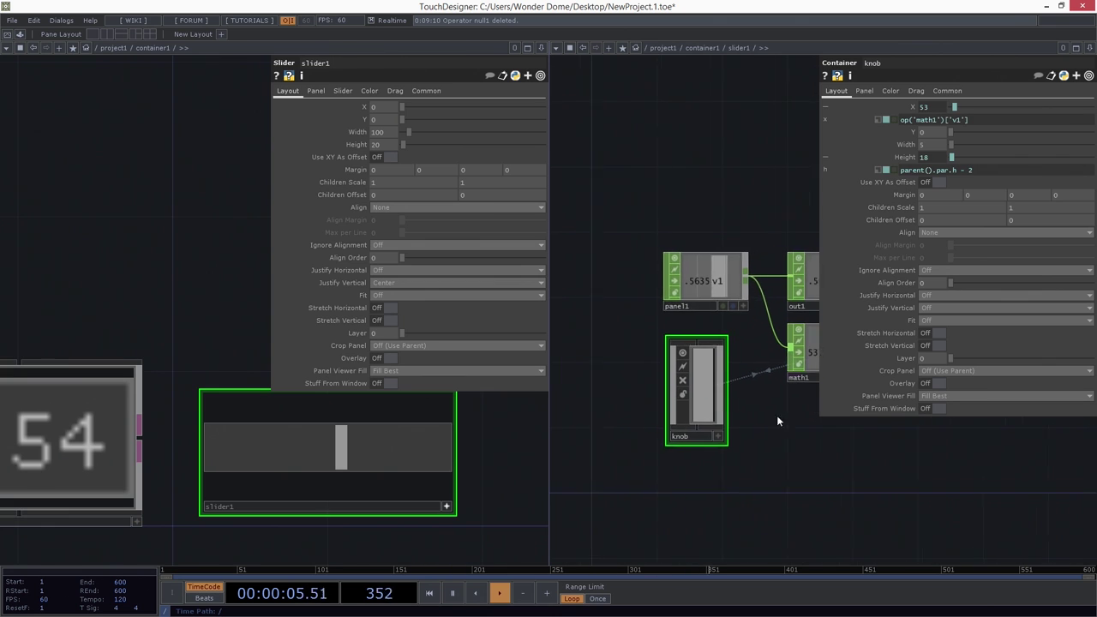
pyautogui.moveTo(717, 301); pyautogui.dragTo(675, 306)
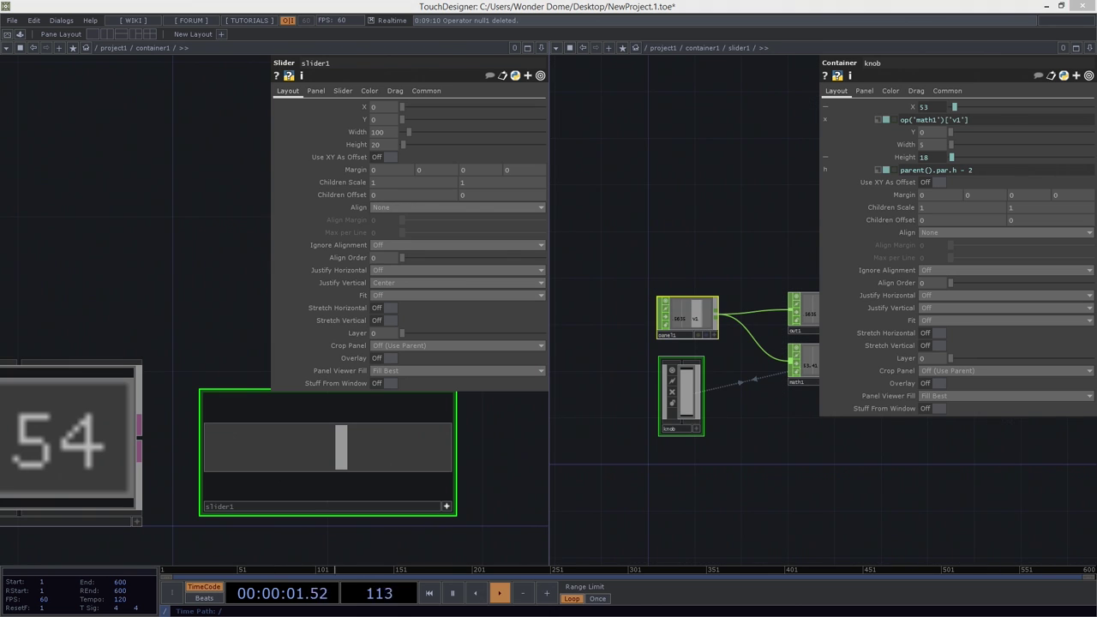
pyautogui.scroll(2, 682, 341)
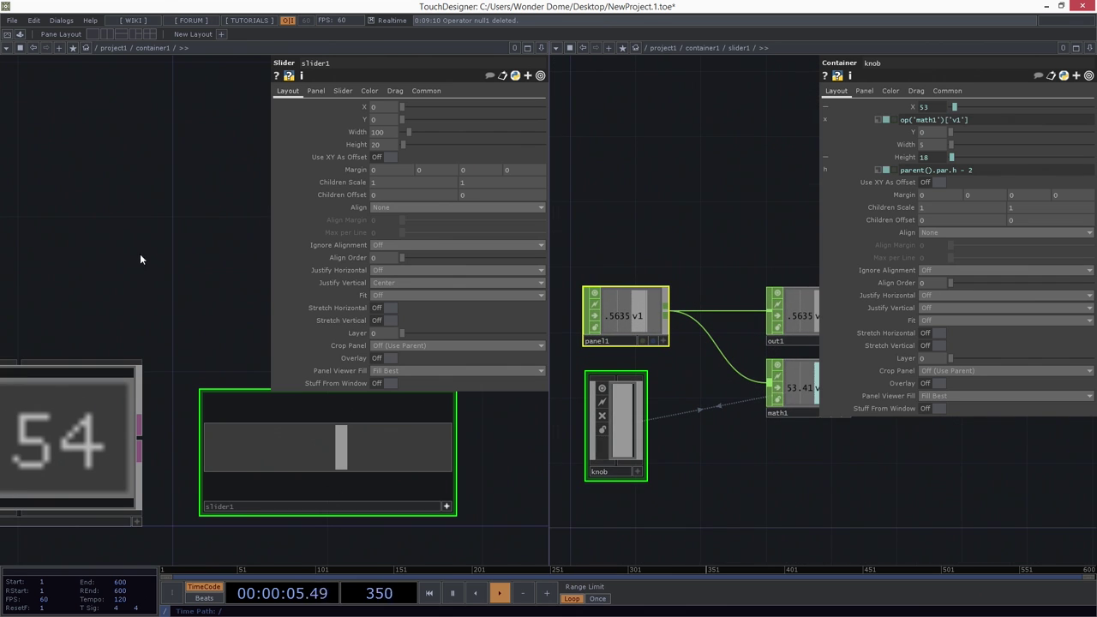
# Add a Select DAT above panel1 in slider1's network
pyautogui.scroll(-3, 186, 252)
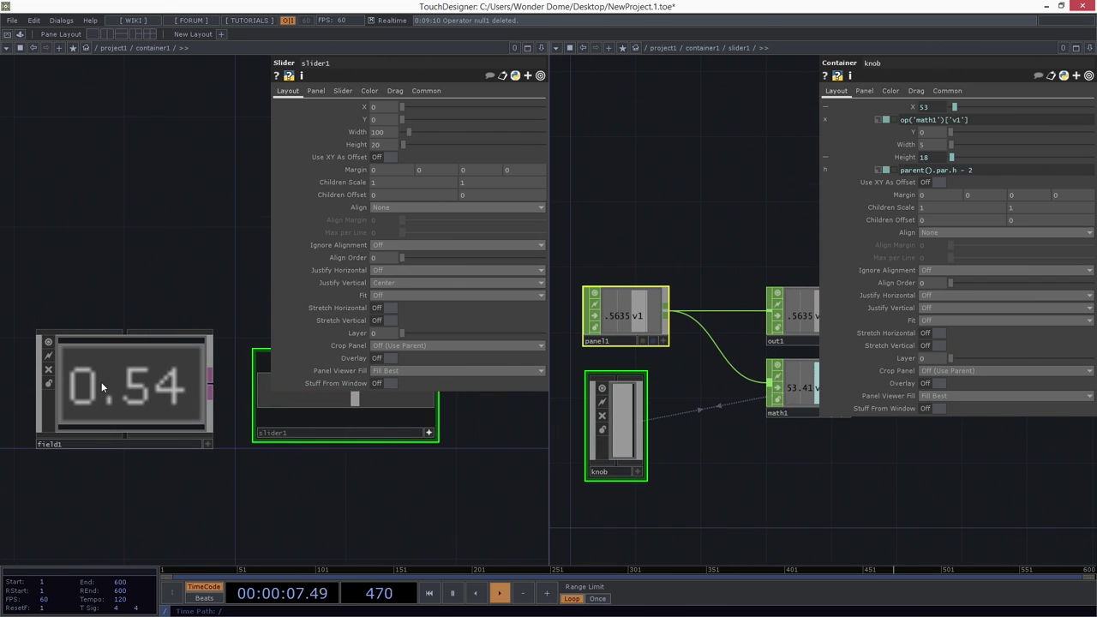
pyautogui.moveTo(279, 496); pyautogui.dragTo(411, 479)
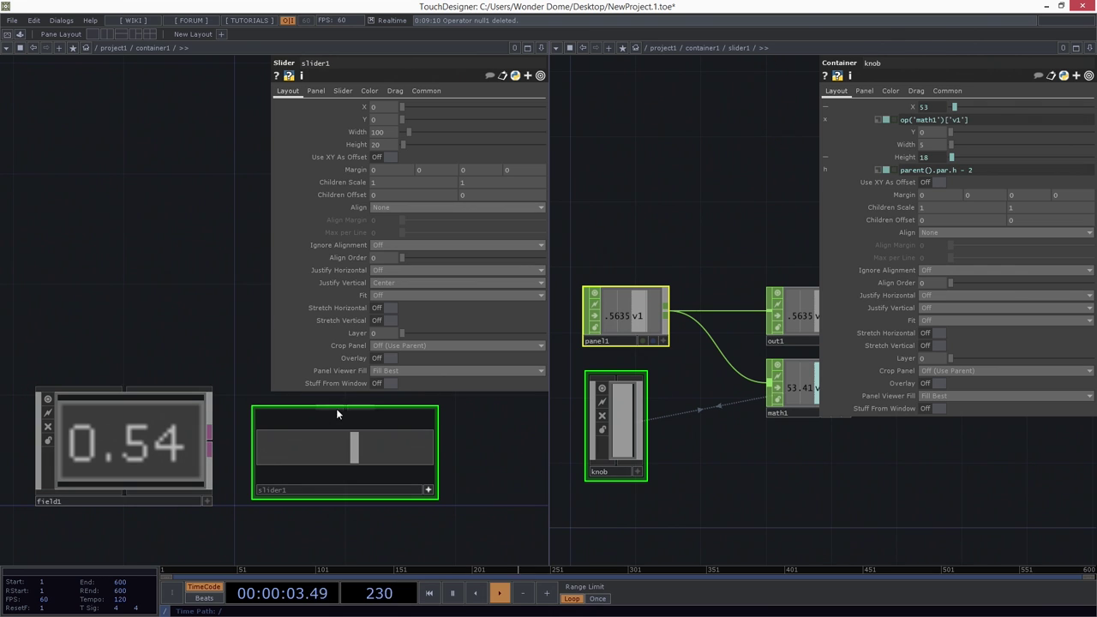
pyautogui.doubleClick(636, 216)
pyautogui.click(590, 231)
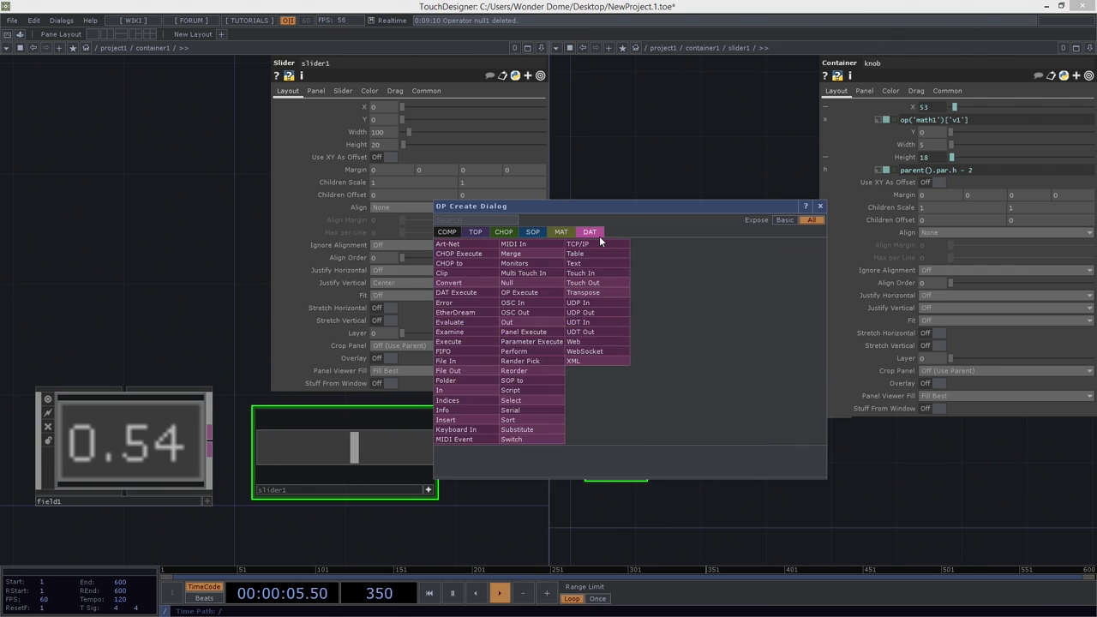
pyautogui.click(538, 384)
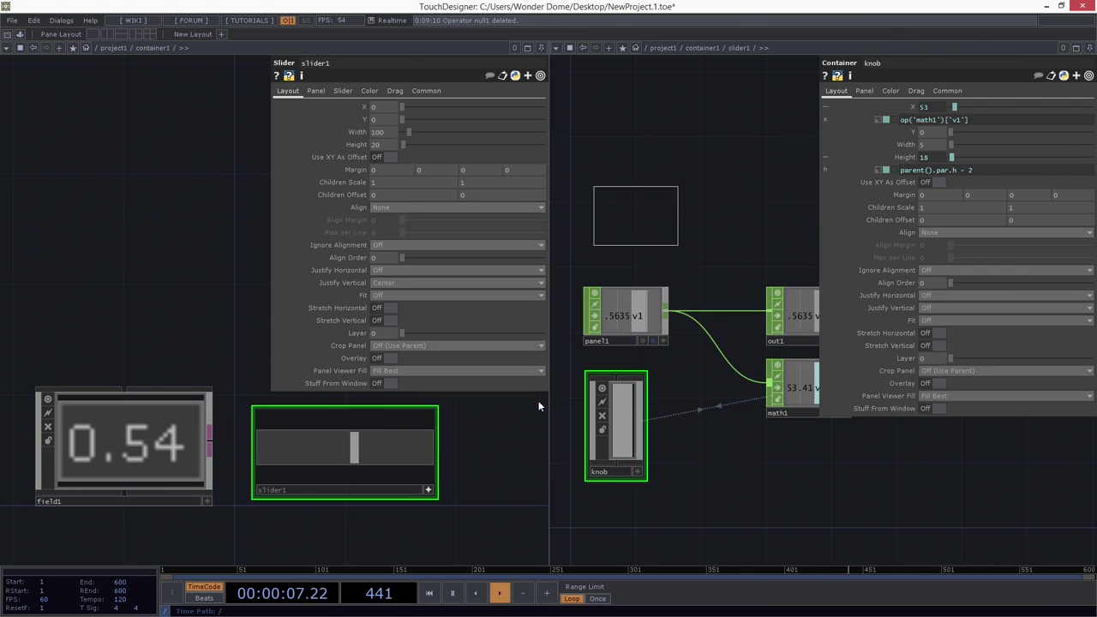
pyautogui.click(628, 202)
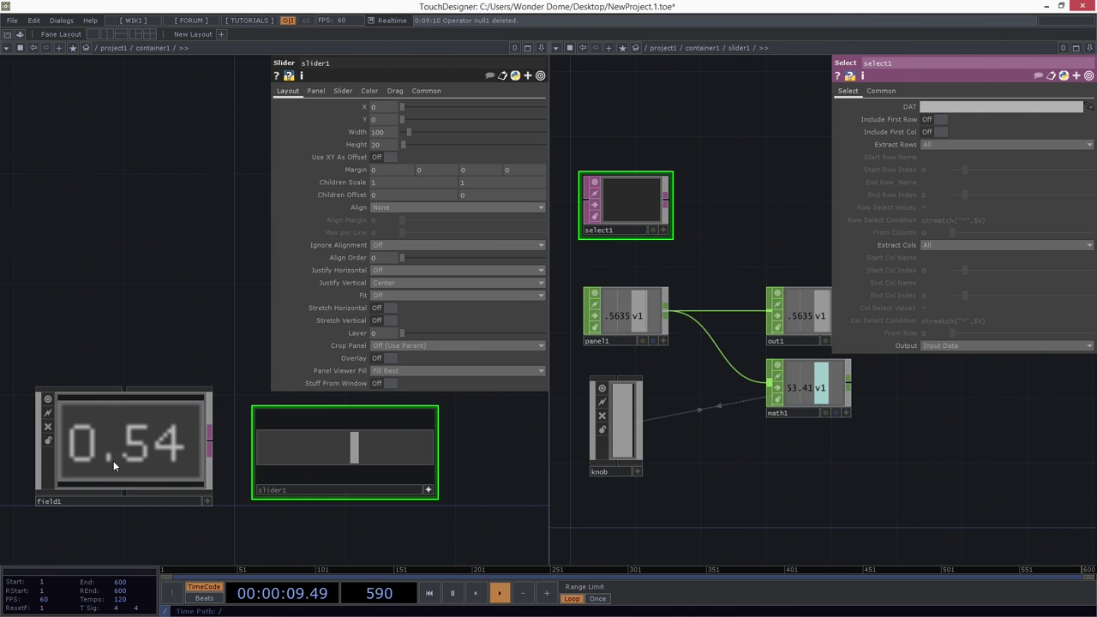
# Open field1's internal network in the pane beside slider1's network
pyautogui.scroll(3, 113, 460)
pyautogui.moveTo(149, 223); pyautogui.dragTo(194, 173)
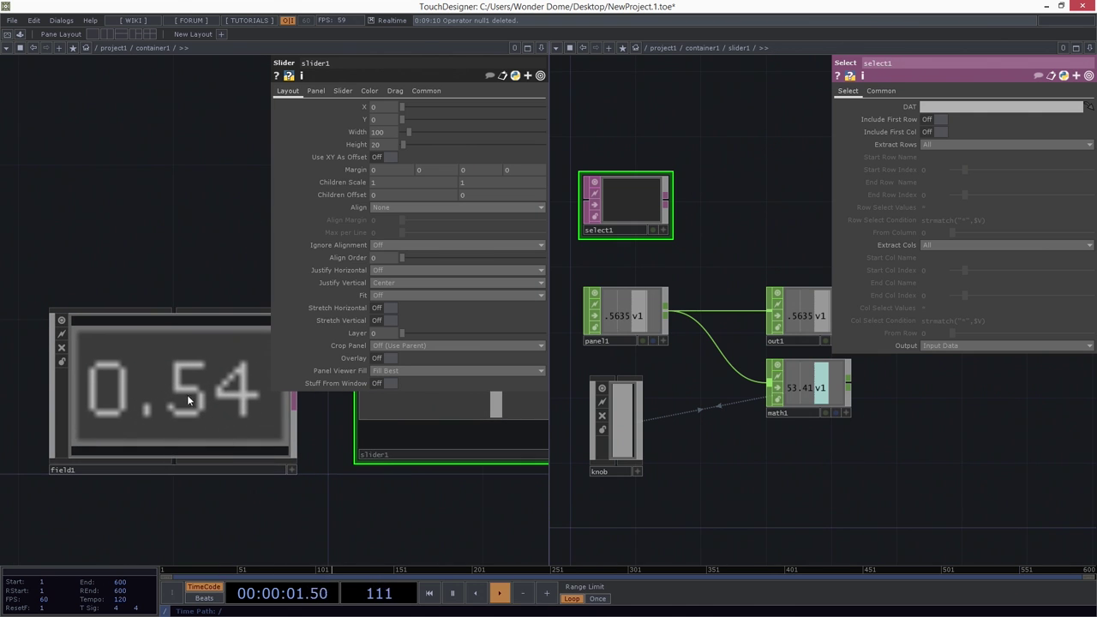
pyautogui.scroll(5, 170, 411)
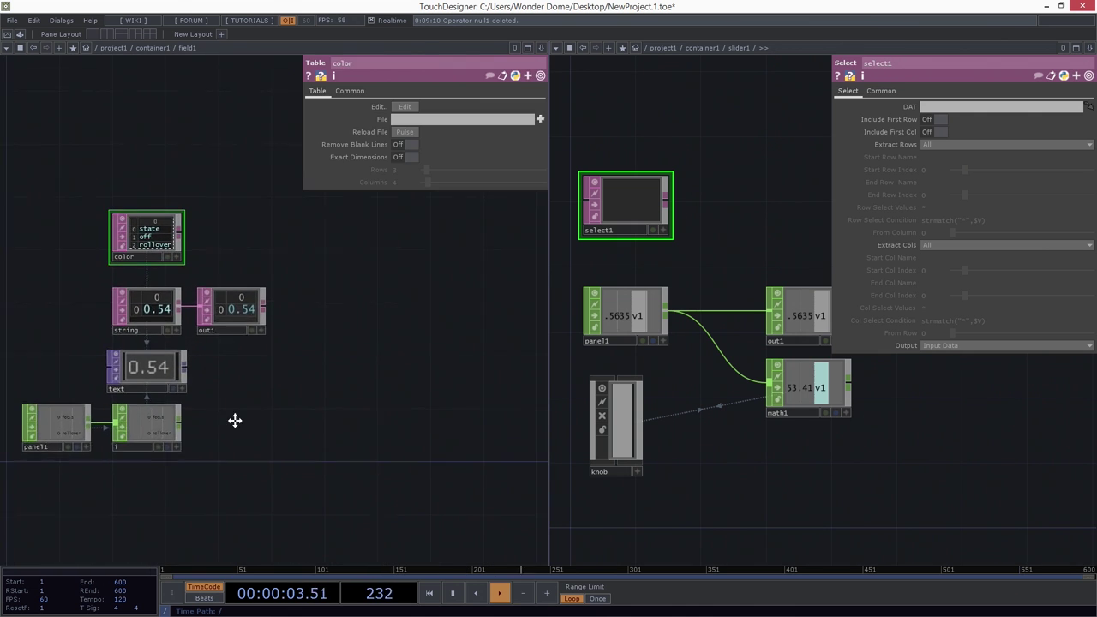
# Reference field1's out1 as the source DAT of select1 and return the field's pane to container1
pyautogui.scroll(3, 235, 421)
pyautogui.moveTo(228, 380); pyautogui.dragTo(638, 211)
pyautogui.click(664, 195)
pyautogui.scroll(-2, 204, 374)
pyautogui.scroll(-5, 210, 368)
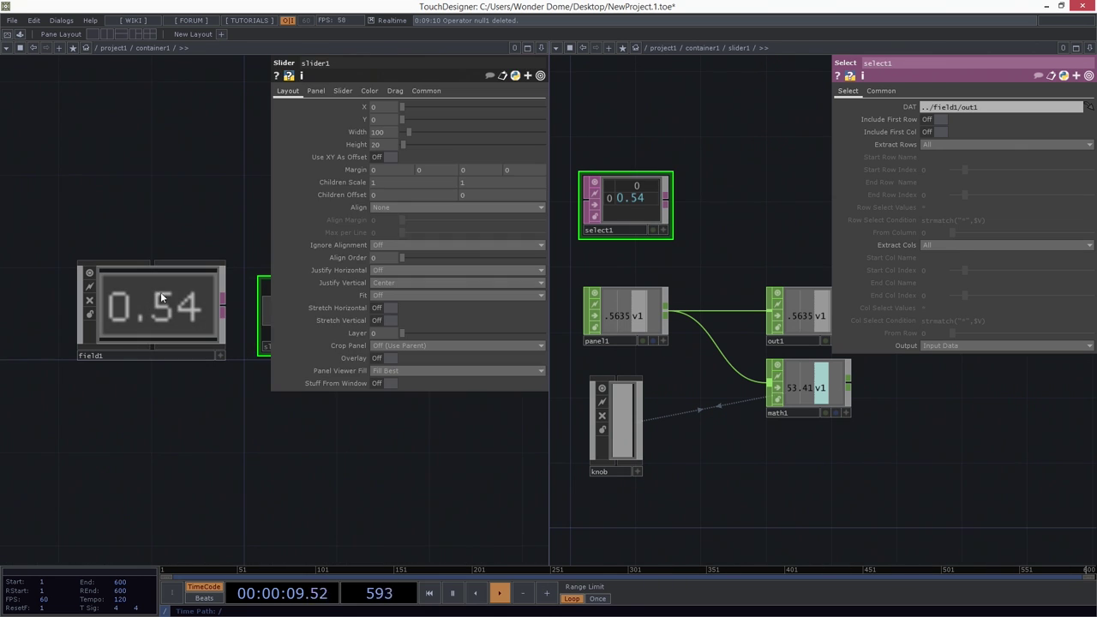
# Test the link by entering .68 in field1's active viewer and checking select1's table
pyautogui.click(170, 304)
pyautogui.click(181, 319)
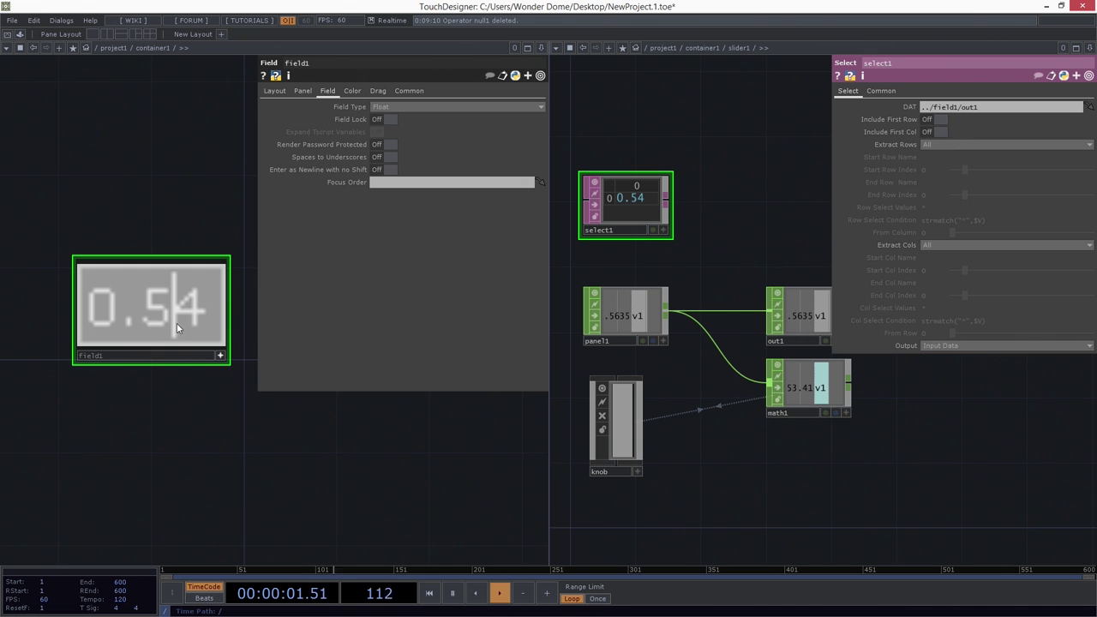
pyautogui.press('End')
pyautogui.hotkey('ctrl', 'a')
pyautogui.write('.68')
pyautogui.press('Return')
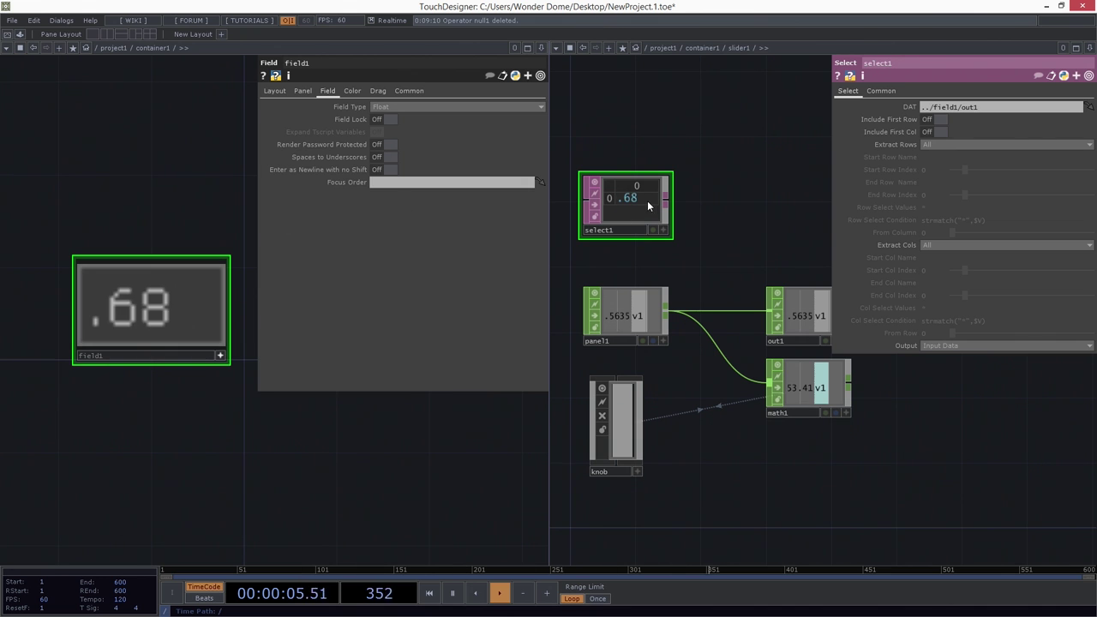
pyautogui.scroll(3, 651, 223)
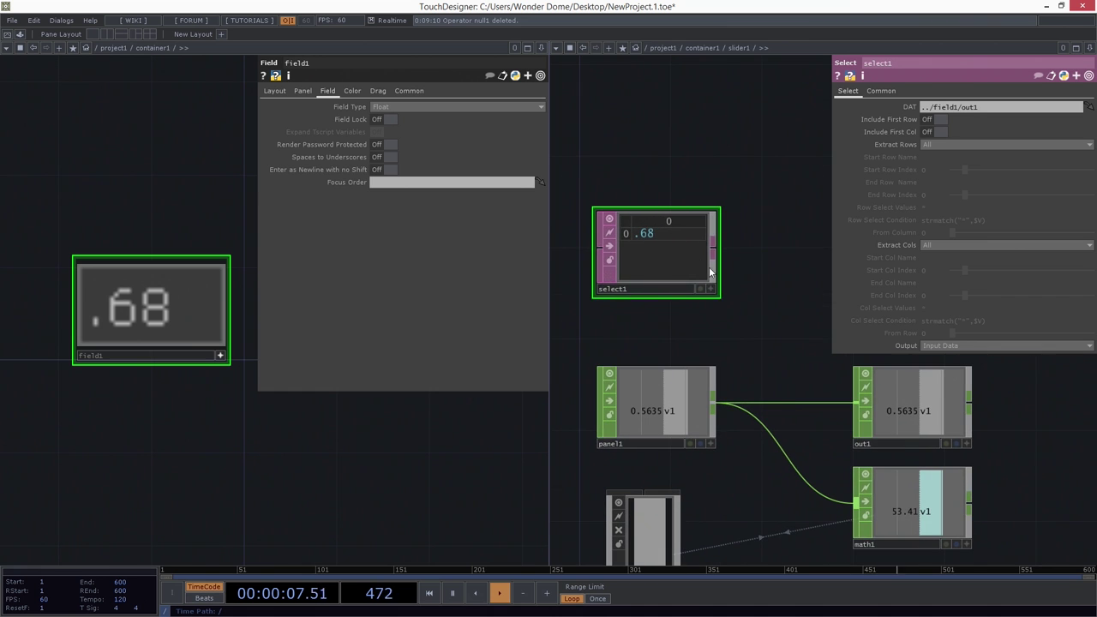
# Narrow the container1 pane to give slider1's network more room
pyautogui.moveTo(322, 456); pyautogui.dragTo(472, 430)
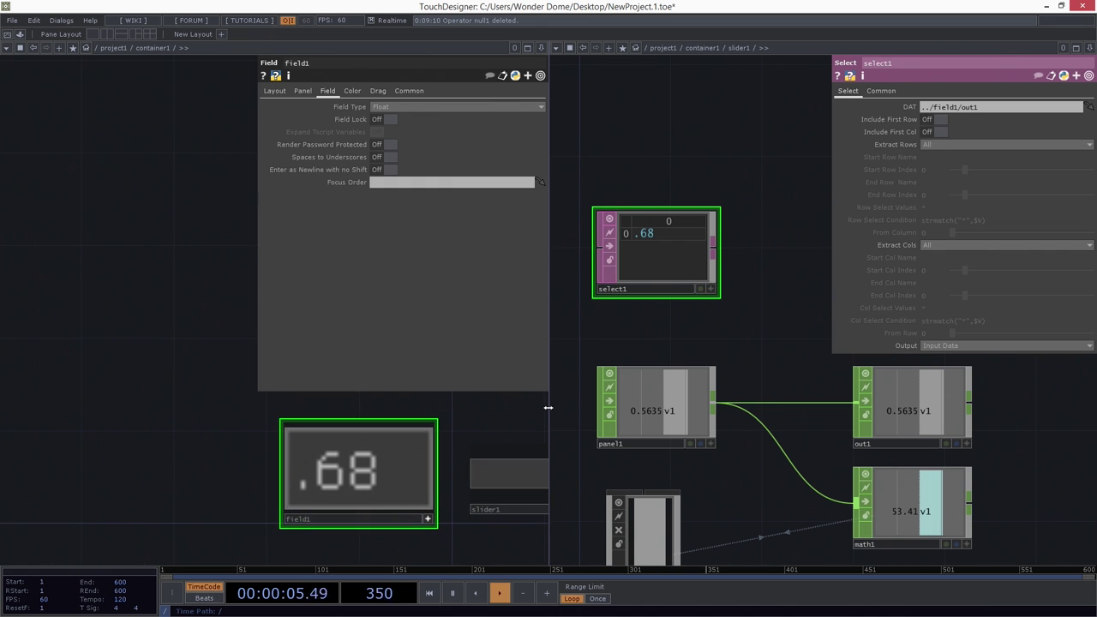
pyautogui.moveTo(548, 409); pyautogui.dragTo(412, 416)
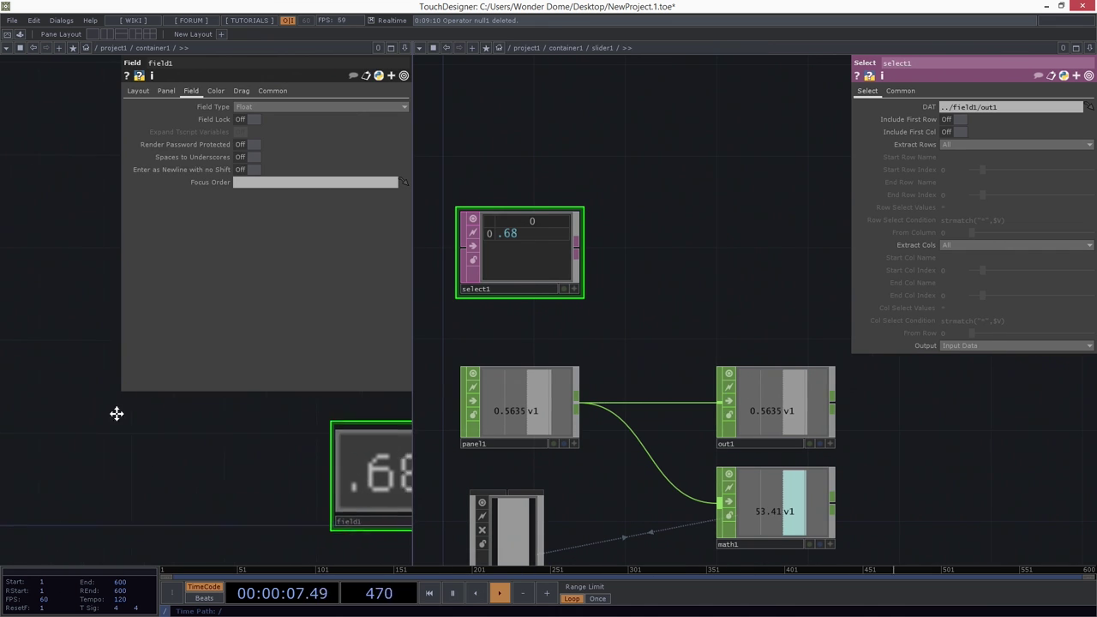
pyautogui.moveTo(110, 413); pyautogui.dragTo(37, 409)
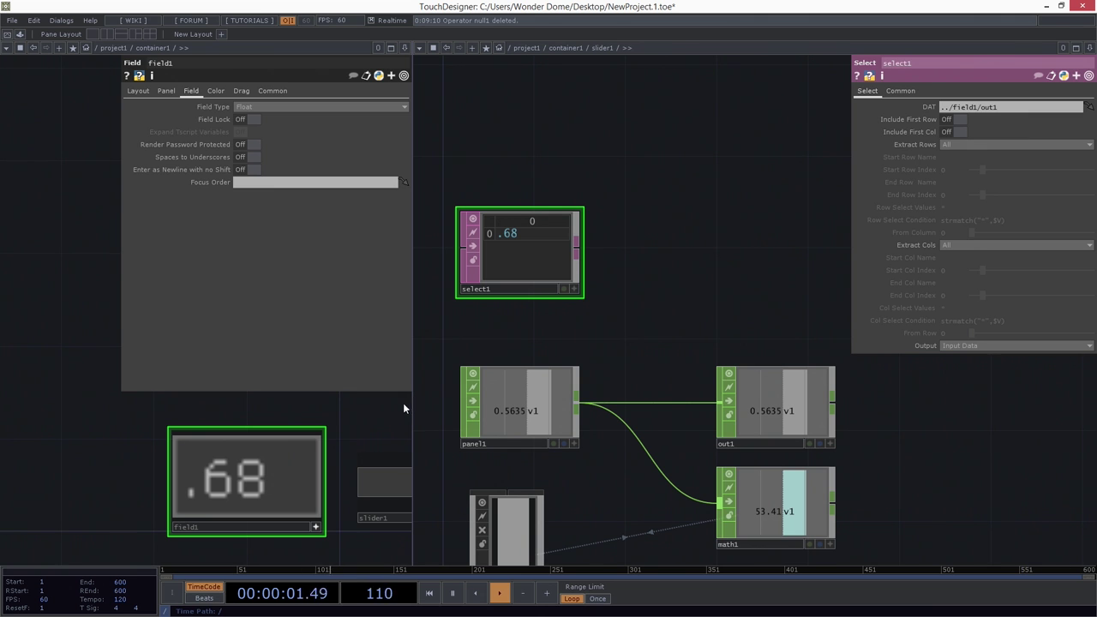
pyautogui.moveTo(411, 403); pyautogui.dragTo(379, 405)
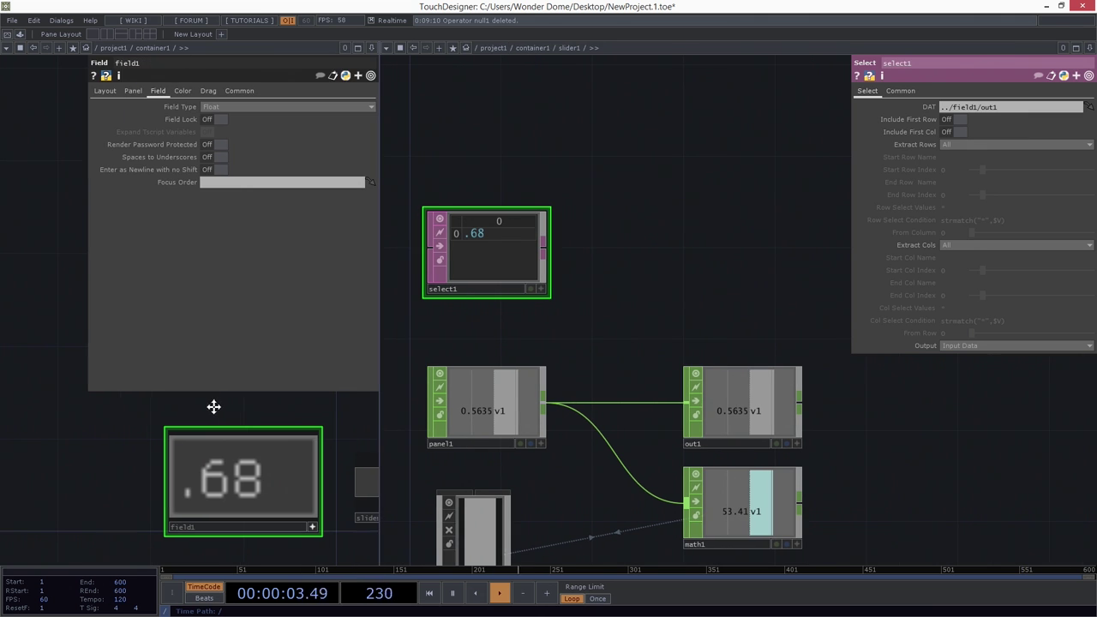
pyautogui.scroll(3, 574, 282)
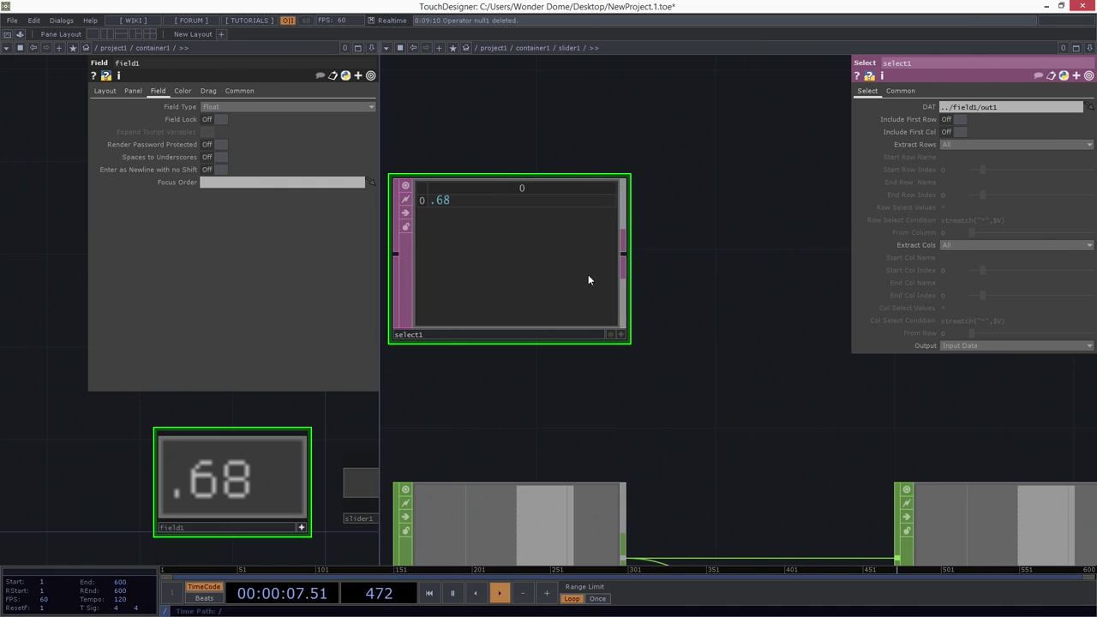
# Replace select1 with an In DAT above panel1 in slider1's network
pyautogui.moveTo(653, 315); pyautogui.dragTo(480, 400)
pyautogui.press('Delete')
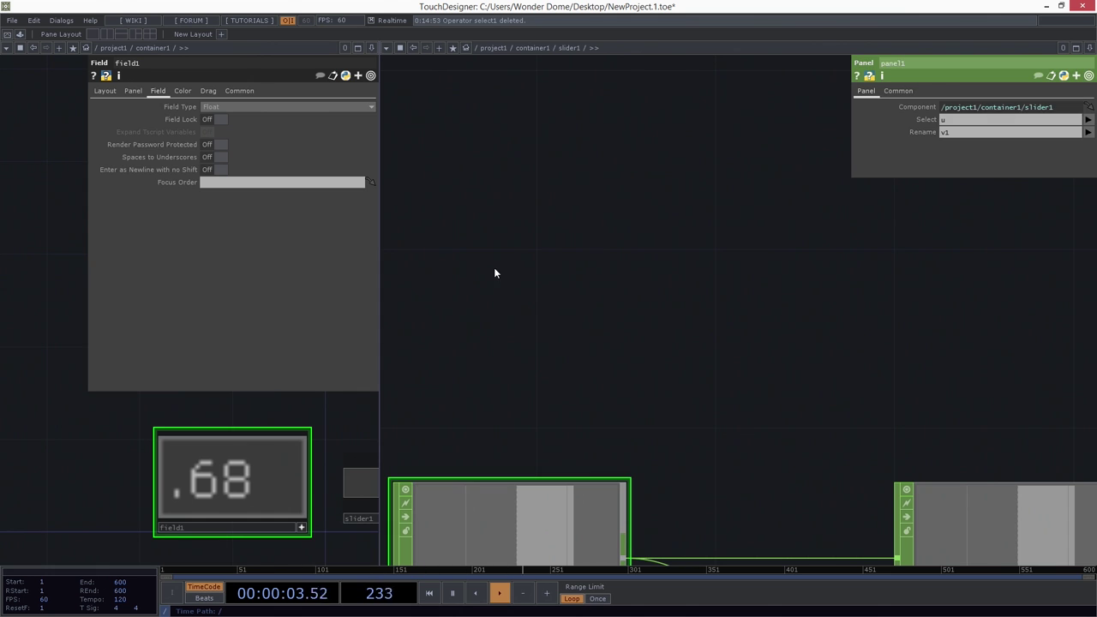
pyautogui.press('Tab')
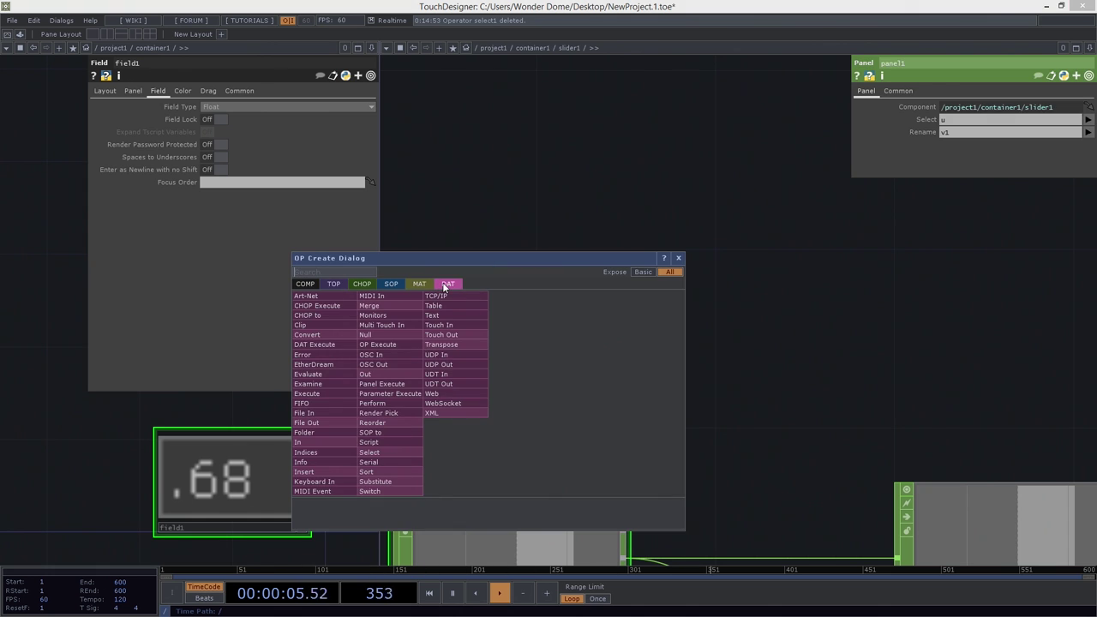
pyautogui.write('in')
pyautogui.click(346, 443)
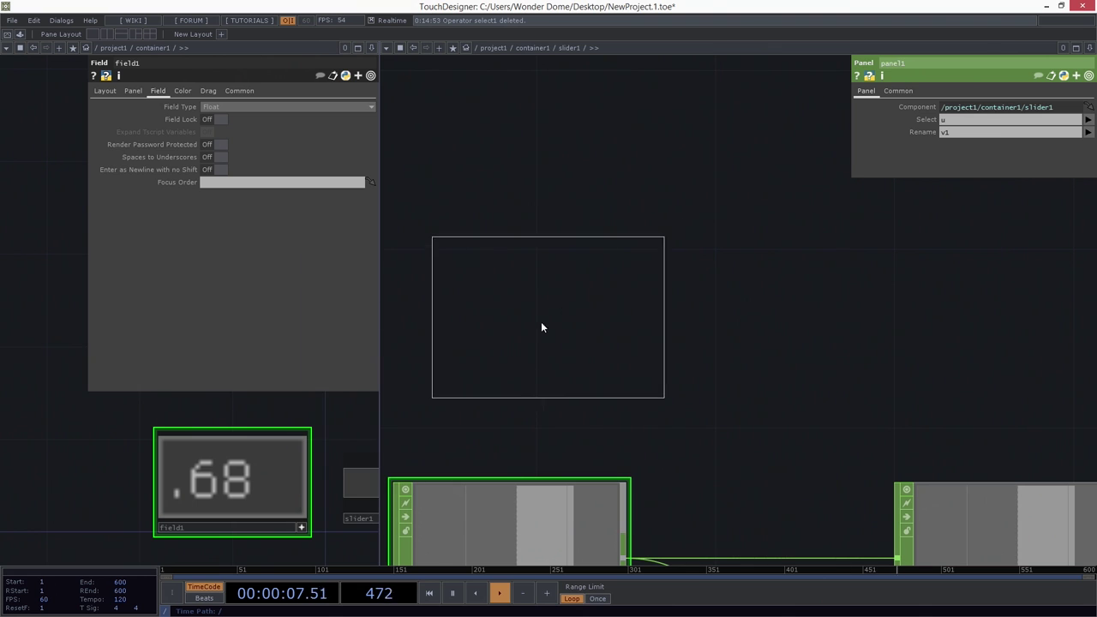
pyautogui.click(511, 283)
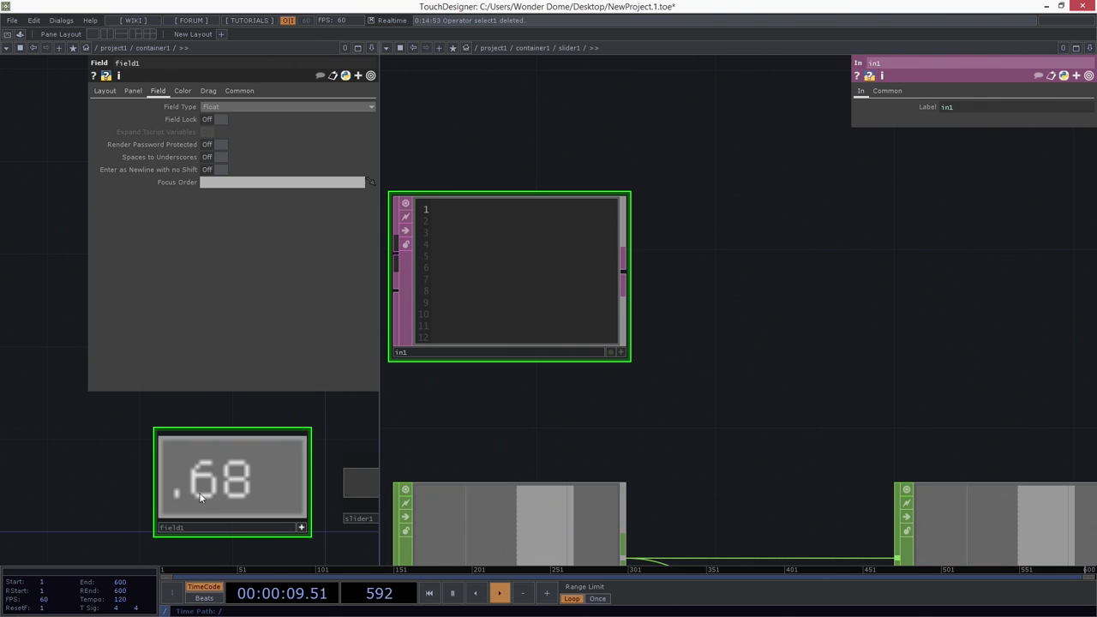
pyautogui.scroll(5, 205, 487)
pyautogui.moveTo(122, 298); pyautogui.dragTo(162, 400)
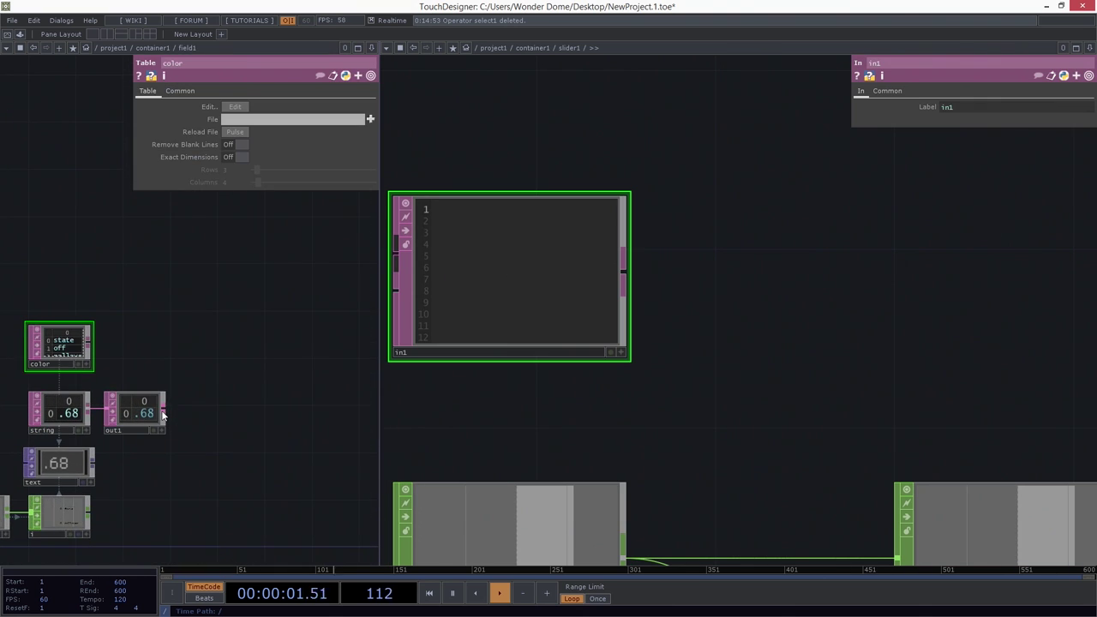
pyautogui.press('Tab')
pyautogui.write('o')
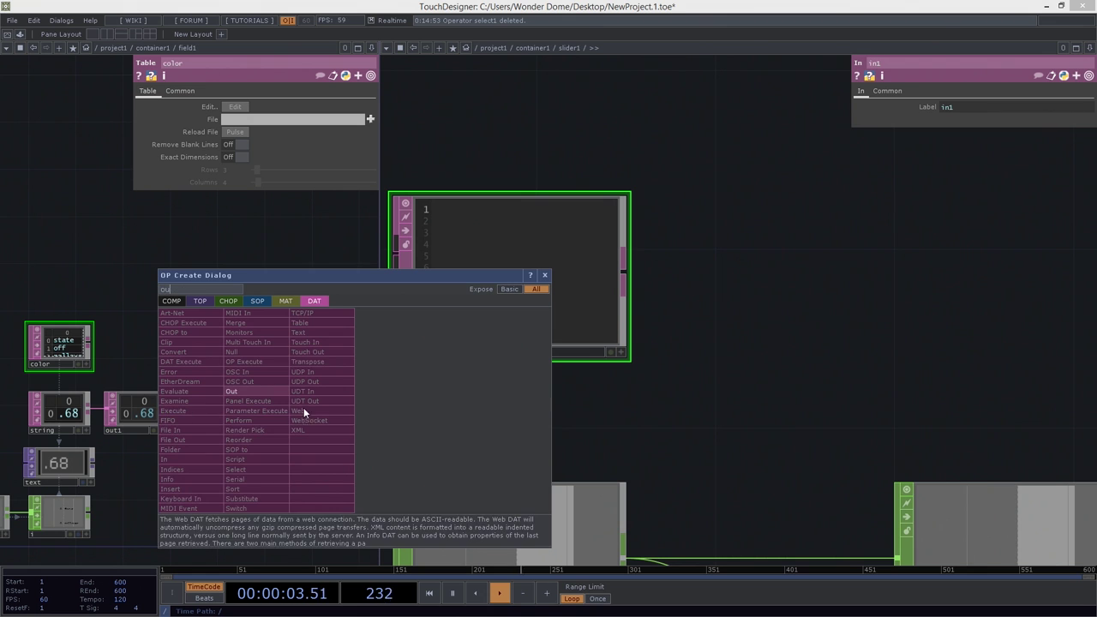
pyautogui.click(233, 391)
pyautogui.click(209, 414)
pyautogui.moveTo(204, 355); pyautogui.dragTo(285, 504)
pyautogui.press('Delete')
pyautogui.scroll(-5, 235, 464)
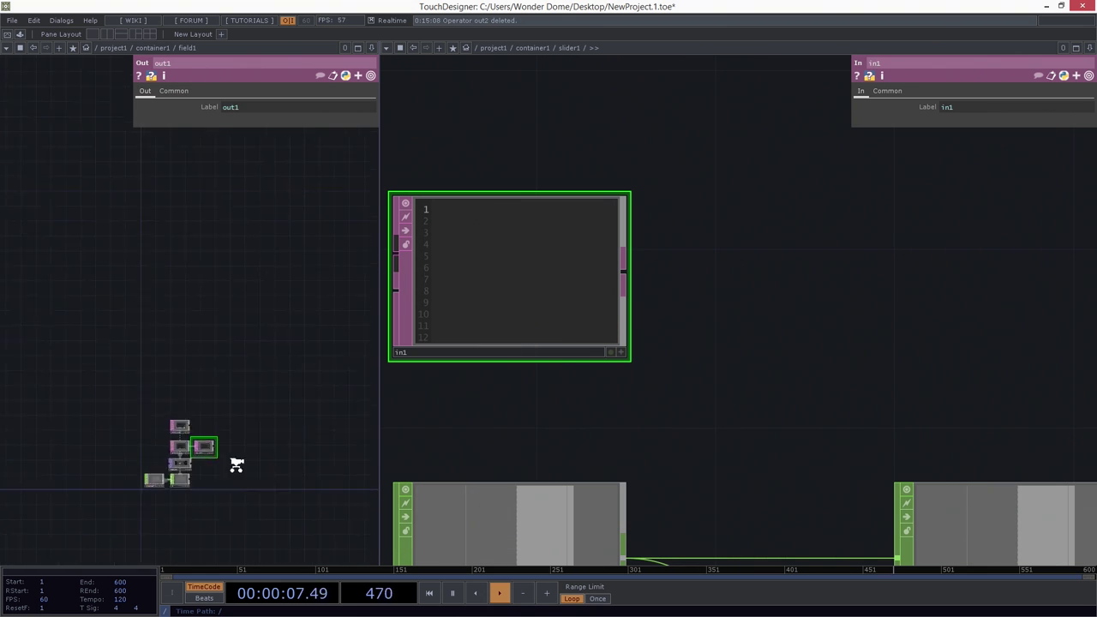
# Return to container1 and connect field1's DAT output to slider1's input
pyautogui.scroll(5, 86, 435)
pyautogui.moveTo(174, 511); pyautogui.dragTo(201, 578)
pyautogui.moveTo(128, 469); pyautogui.dragTo(169, 476)
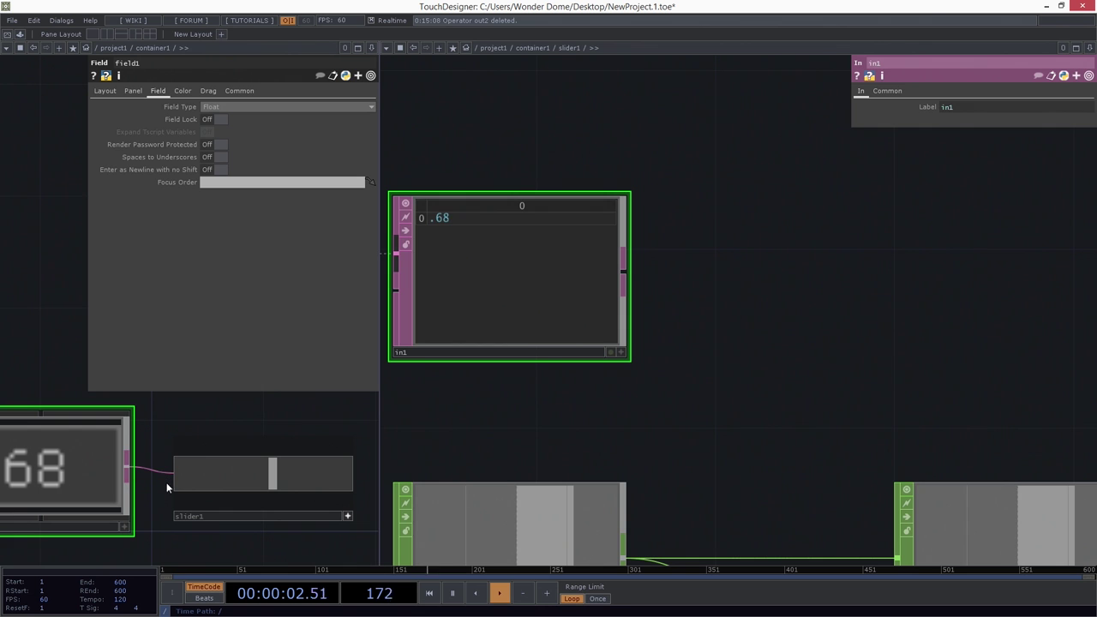
# Test the wired connection by entering .5 in field1's active viewer and checking in1's table
pyautogui.click(125, 527)
pyautogui.moveTo(169, 538); pyautogui.dragTo(243, 514)
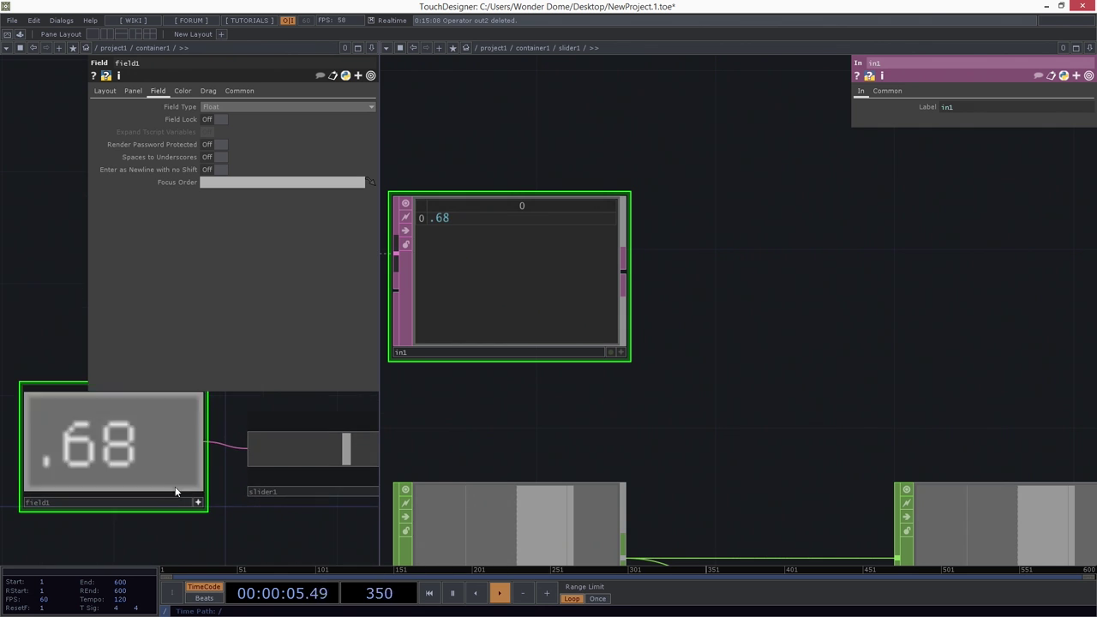
pyautogui.moveTo(150, 440); pyautogui.dragTo(19, 440)
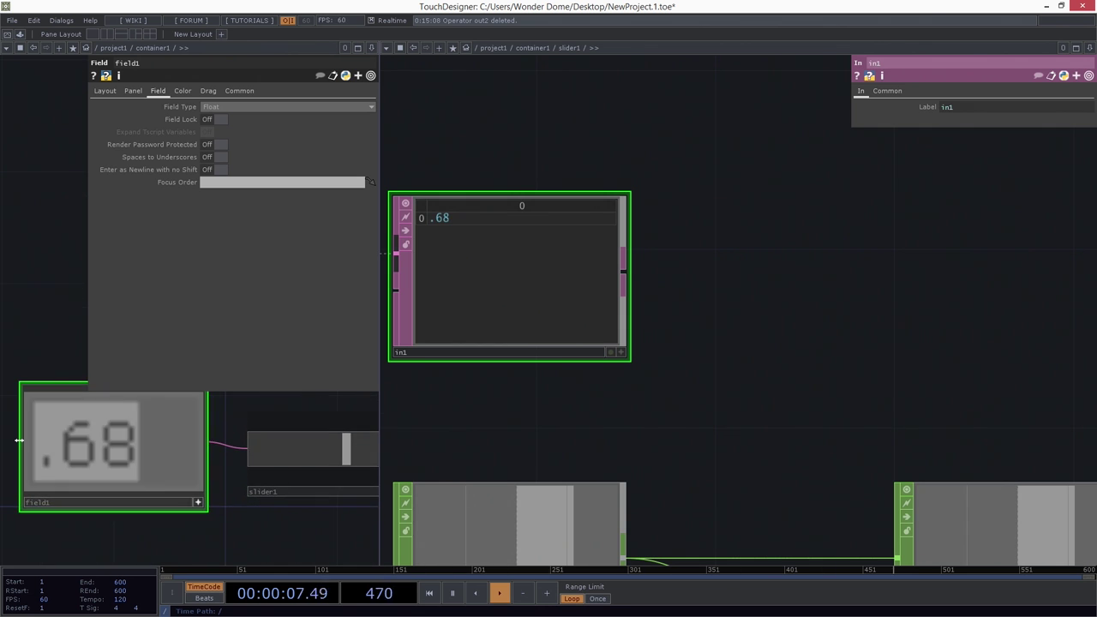
pyautogui.write('.5')
pyautogui.press('Return')
pyautogui.scroll(2, 599, 384)
pyautogui.scroll(-4, 621, 382)
pyautogui.scroll(-1, 625, 384)
pyautogui.scroll(2, 541, 321)
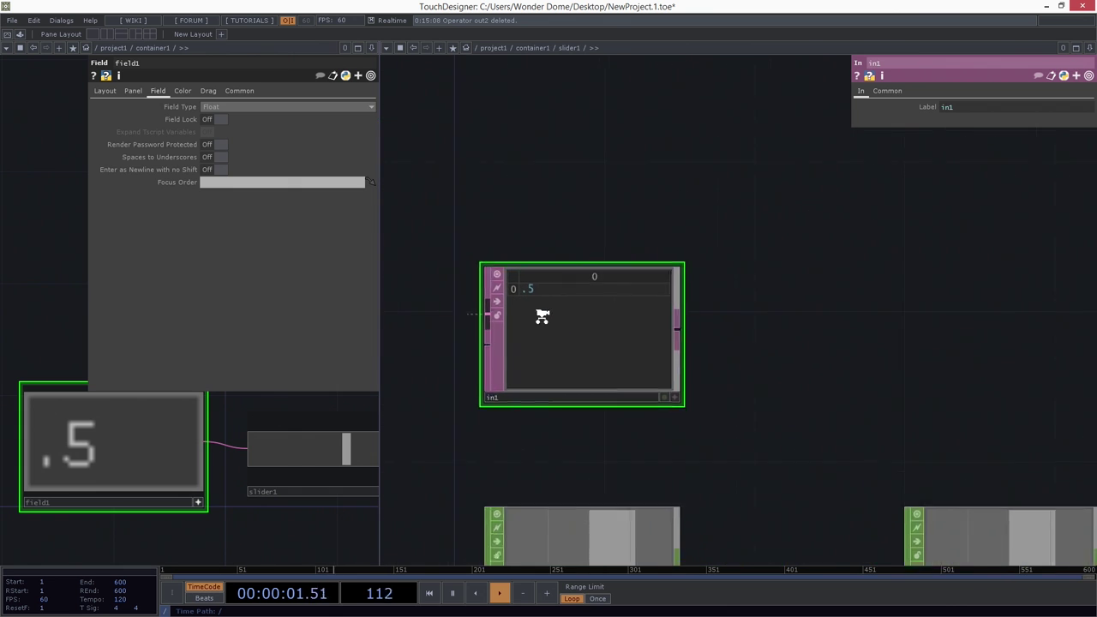
# Move out1 and math1 together farther from panel1 to make room between them
pyautogui.scroll(-1, 542, 321)
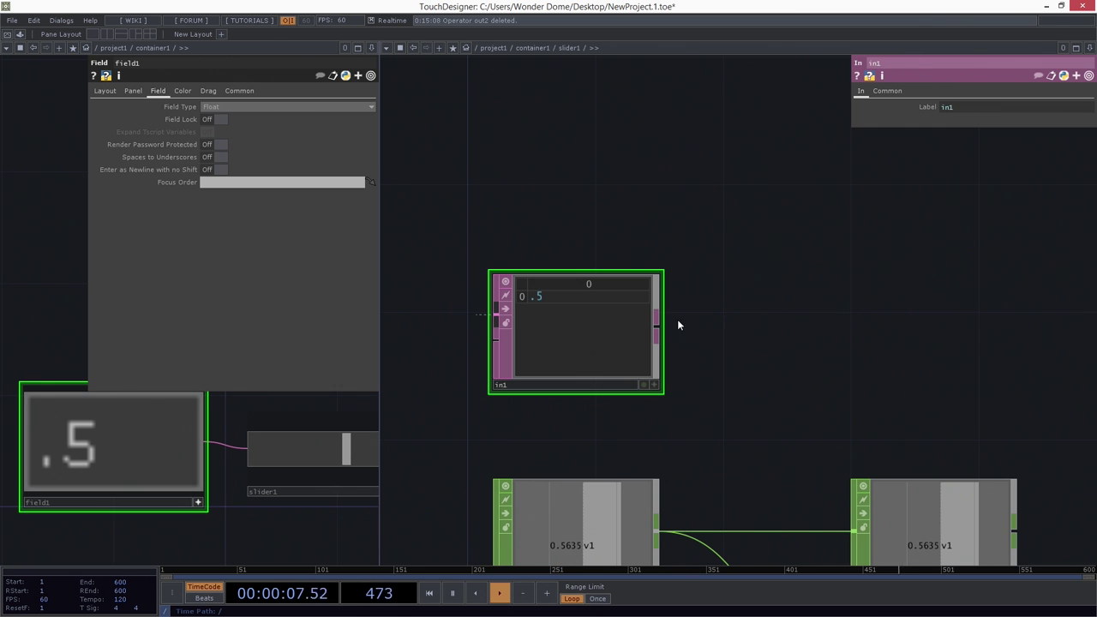
pyautogui.moveTo(785, 339); pyautogui.dragTo(734, 265)
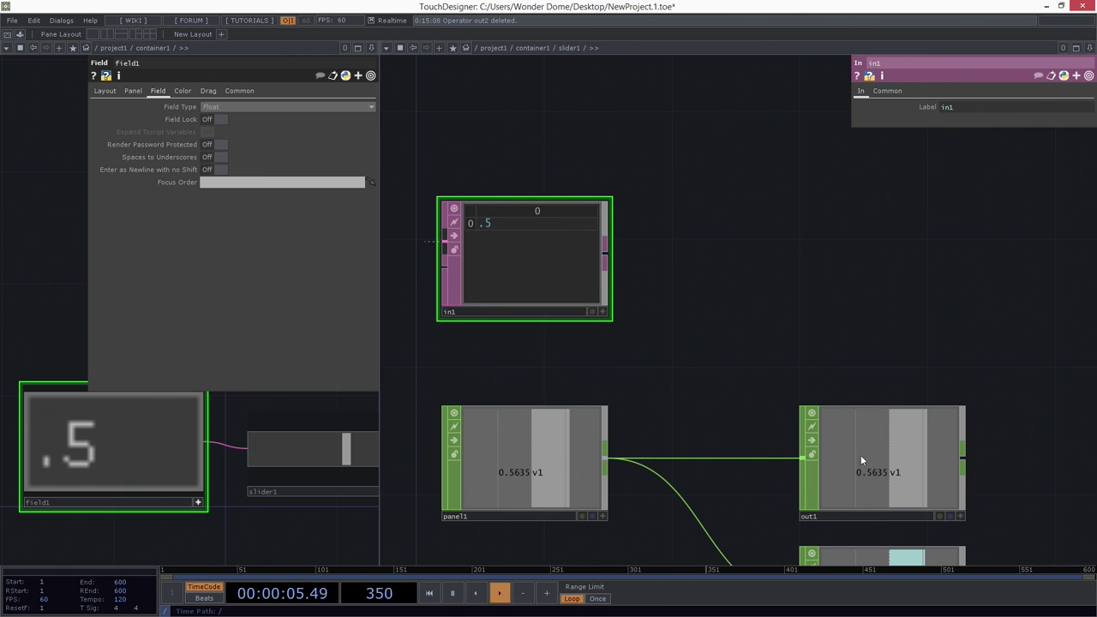
pyautogui.moveTo(894, 335); pyautogui.dragTo(803, 269)
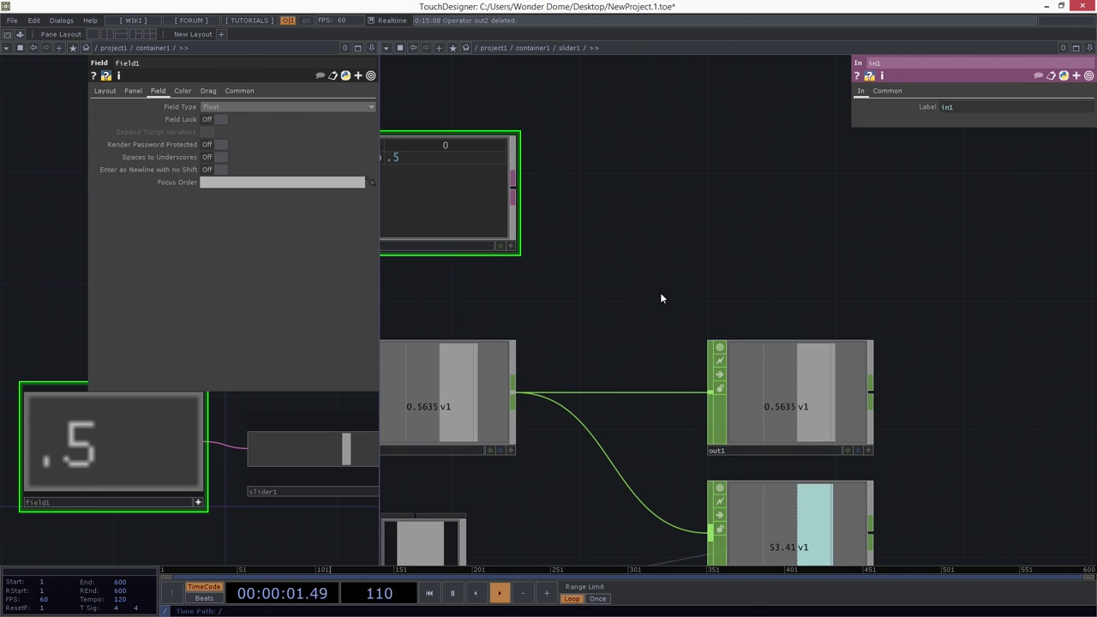
pyautogui.moveTo(686, 289); pyautogui.dragTo(701, 415)
pyautogui.moveTo(610, 319); pyautogui.dragTo(813, 320)
# Insert an Override CHOP between panel1 and out1 in slider1's network
pyautogui.rightClick(532, 290)
pyautogui.click(531, 304)
pyautogui.rightClick(534, 292)
pyautogui.click(551, 288)
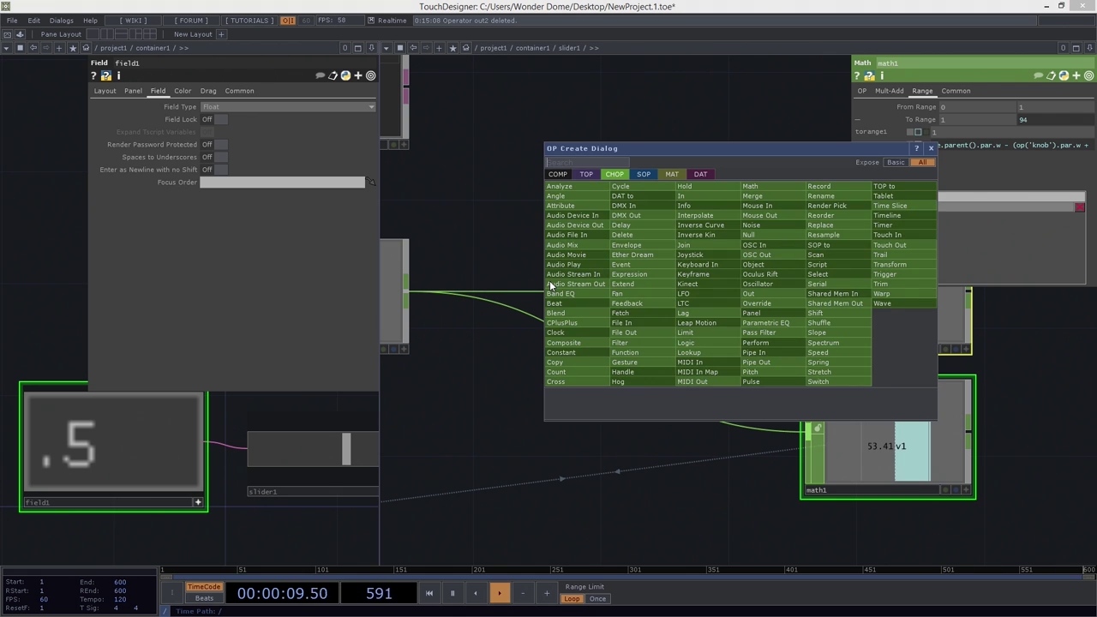
pyautogui.write('over')
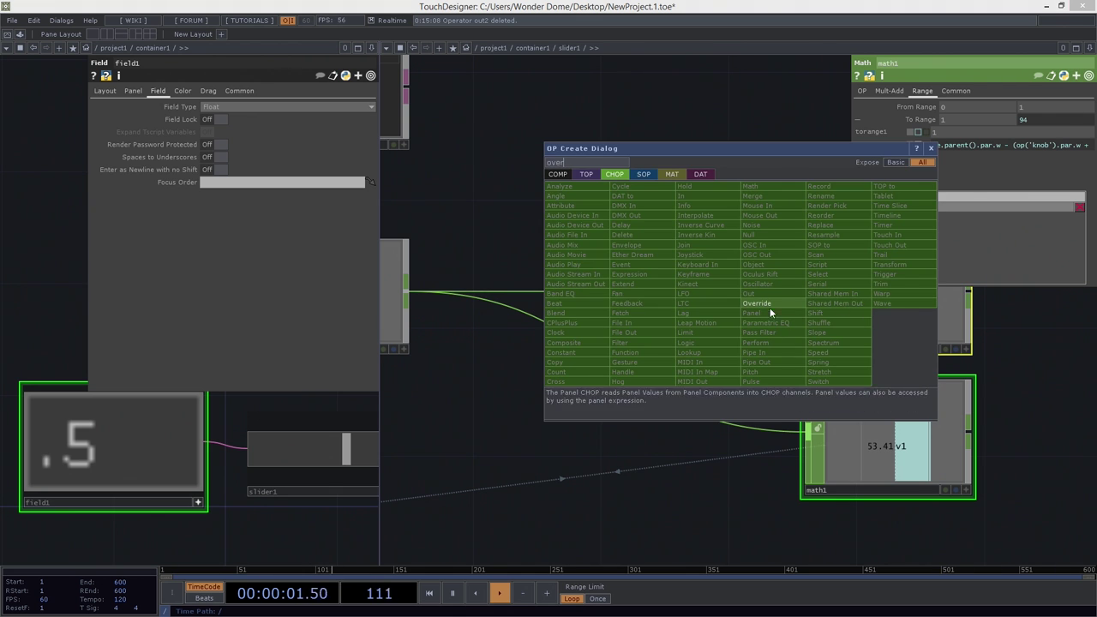
pyautogui.click(771, 307)
pyautogui.click(577, 291)
pyautogui.moveTo(592, 295); pyautogui.dragTo(613, 307)
pyautogui.moveTo(572, 207); pyautogui.dragTo(672, 249, button='middle')
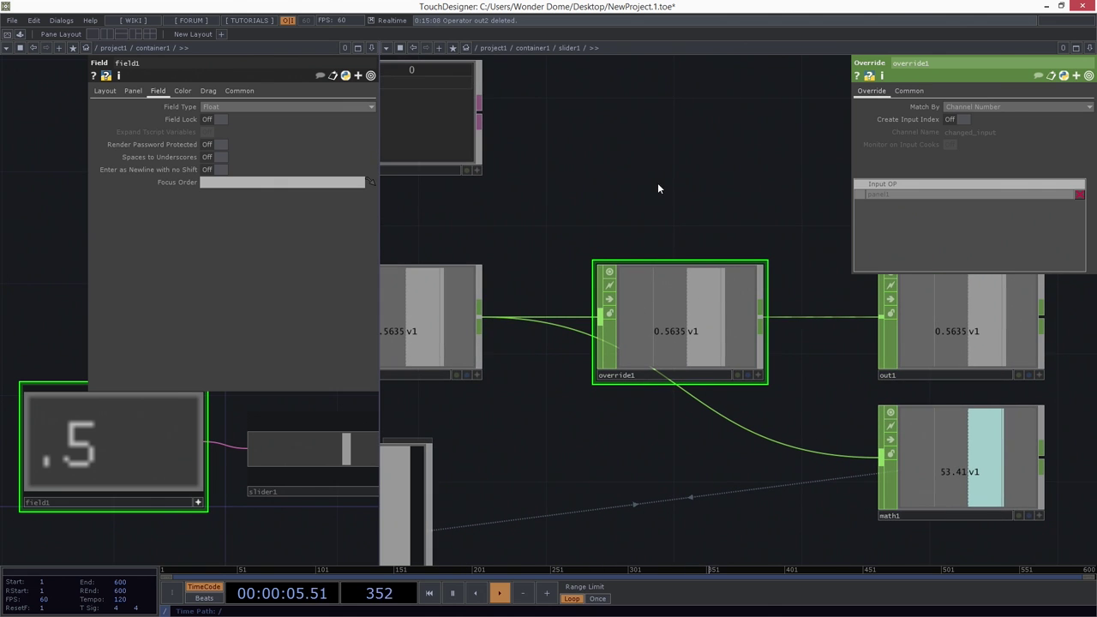
pyautogui.moveTo(647, 183); pyautogui.dragTo(692, 211, button='middle')
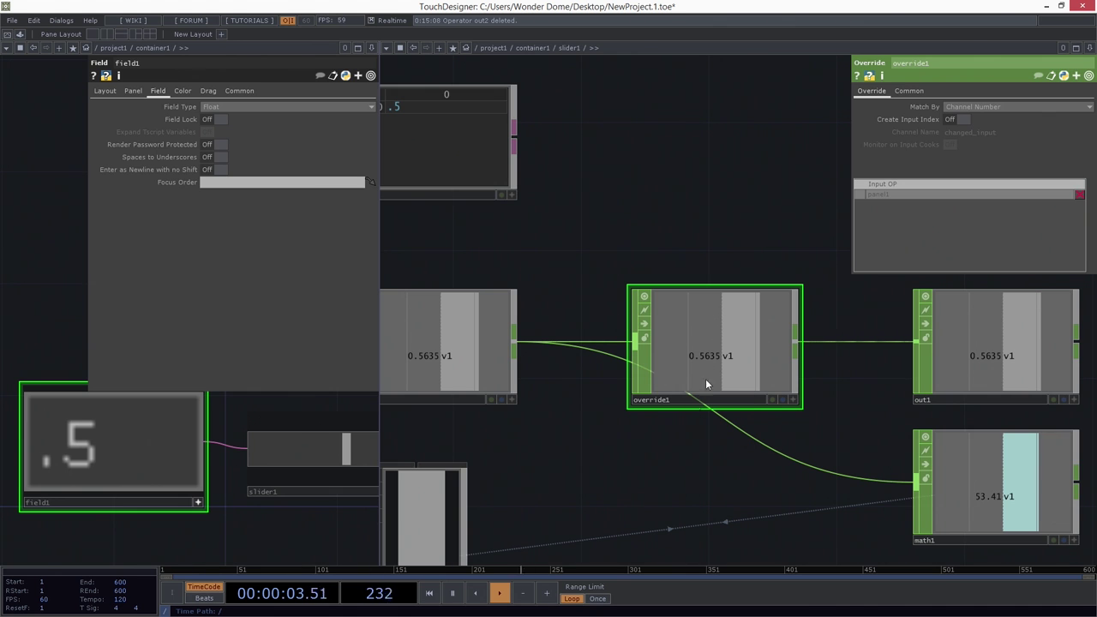
# Add a DAT to CHOP sourced from in1 and place it beside in1, above override1
pyautogui.moveTo(562, 170); pyautogui.dragTo(584, 198)
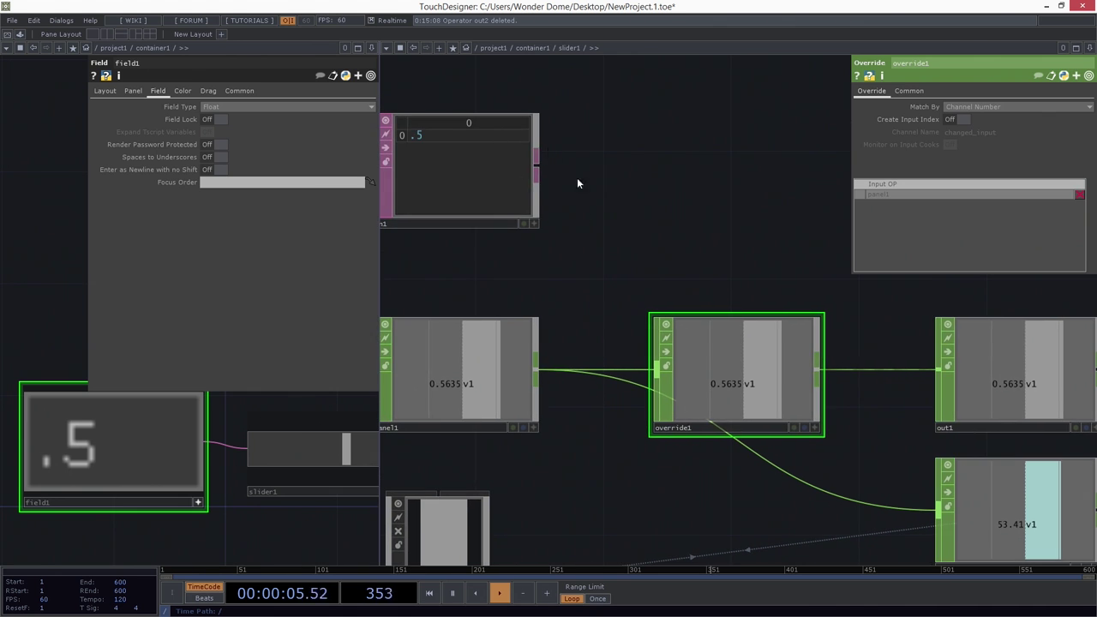
pyautogui.moveTo(538, 171); pyautogui.dragTo(686, 395)
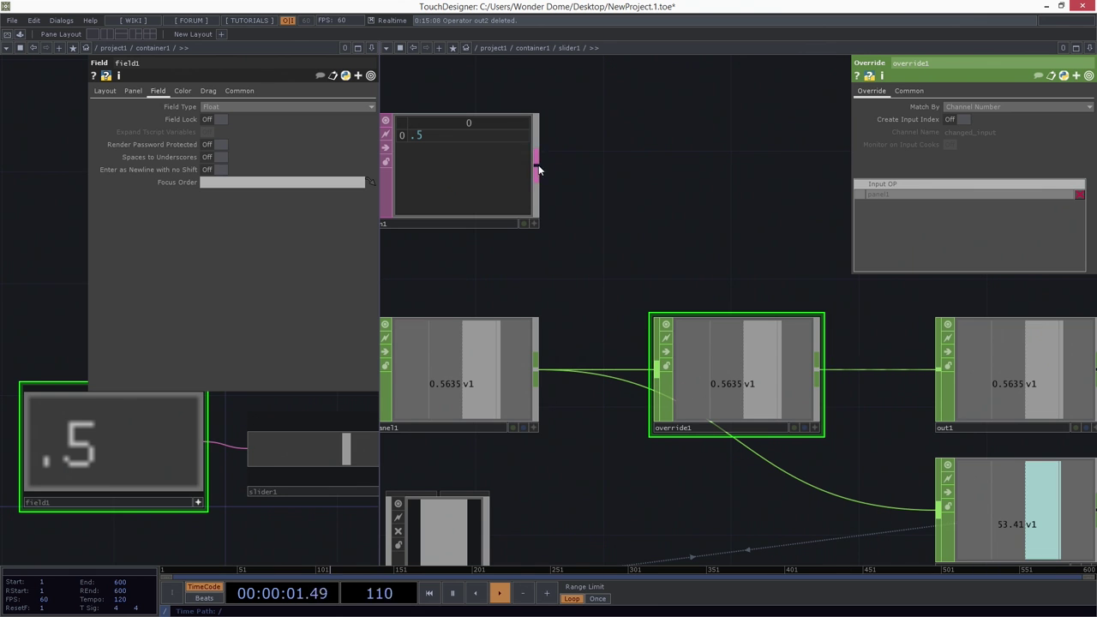
pyautogui.rightClick(536, 169)
pyautogui.click(605, 60)
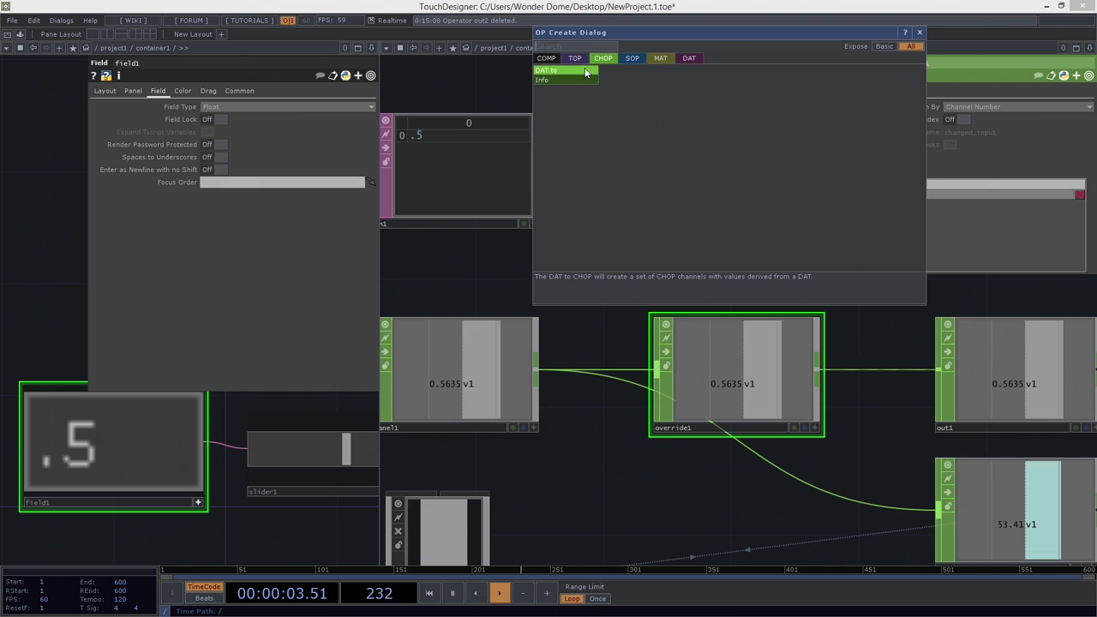
pyautogui.click(585, 70)
pyautogui.click(637, 160)
pyautogui.moveTo(633, 159); pyautogui.dragTo(658, 173)
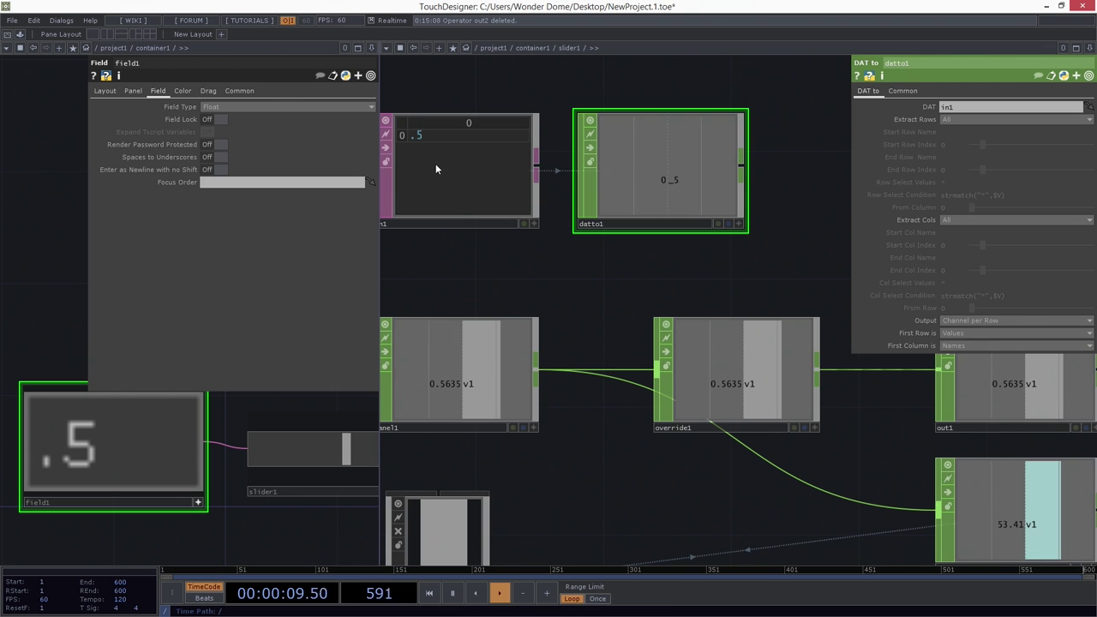
# Move override1, out1 and math1 together farther away from panel1 and datto1
pyautogui.moveTo(482, 247); pyautogui.dragTo(501, 256)
pyautogui.moveTo(758, 294); pyautogui.dragTo(543, 256)
pyautogui.scroll(-2, 744, 264)
pyautogui.moveTo(864, 529); pyautogui.dragTo(552, 352, button='right')
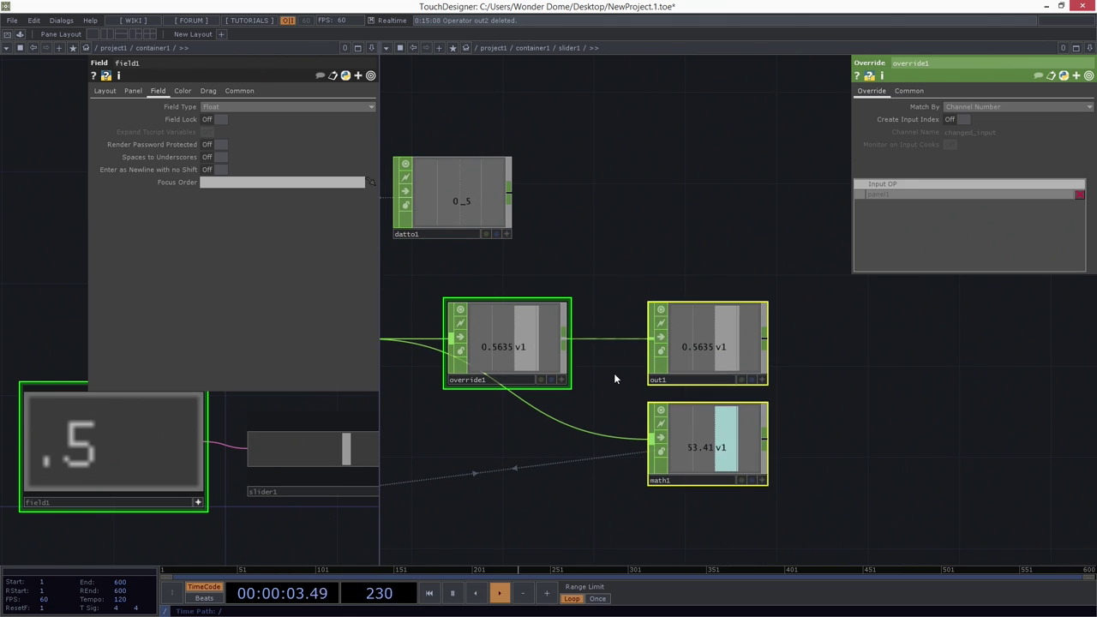
pyautogui.moveTo(520, 346); pyautogui.dragTo(664, 347)
pyautogui.moveTo(444, 294); pyautogui.dragTo(509, 296)
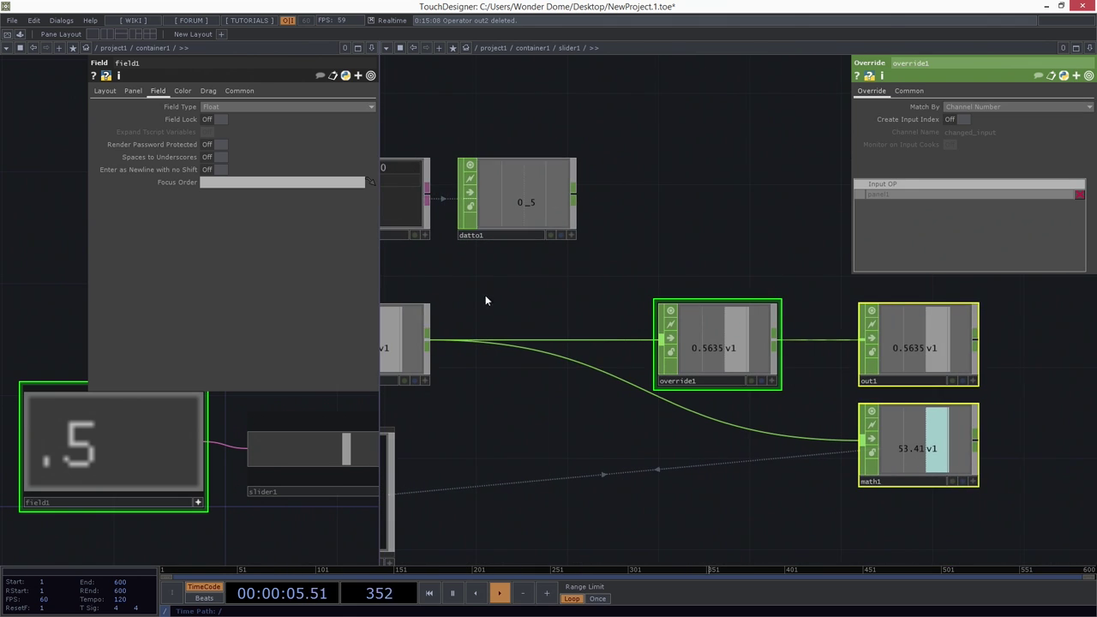
# Try to wire datto1 into override1 while out1 and math1 are also selected, and undo the connection
pyautogui.moveTo(574, 198); pyautogui.dragTo(658, 359)
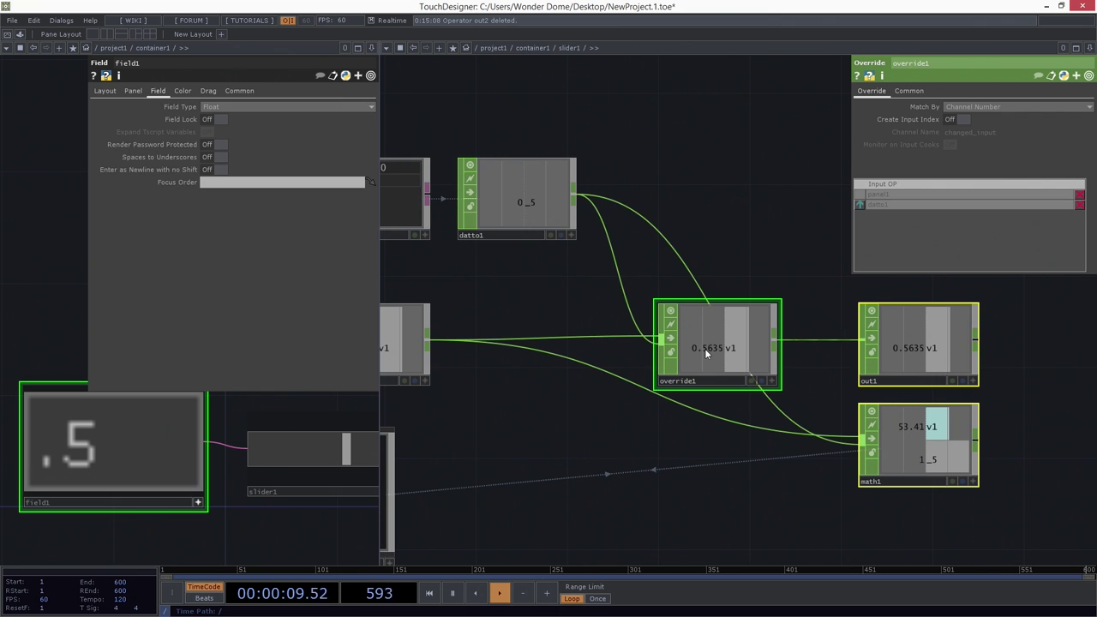
pyautogui.hotkey('ctrl', 'z')
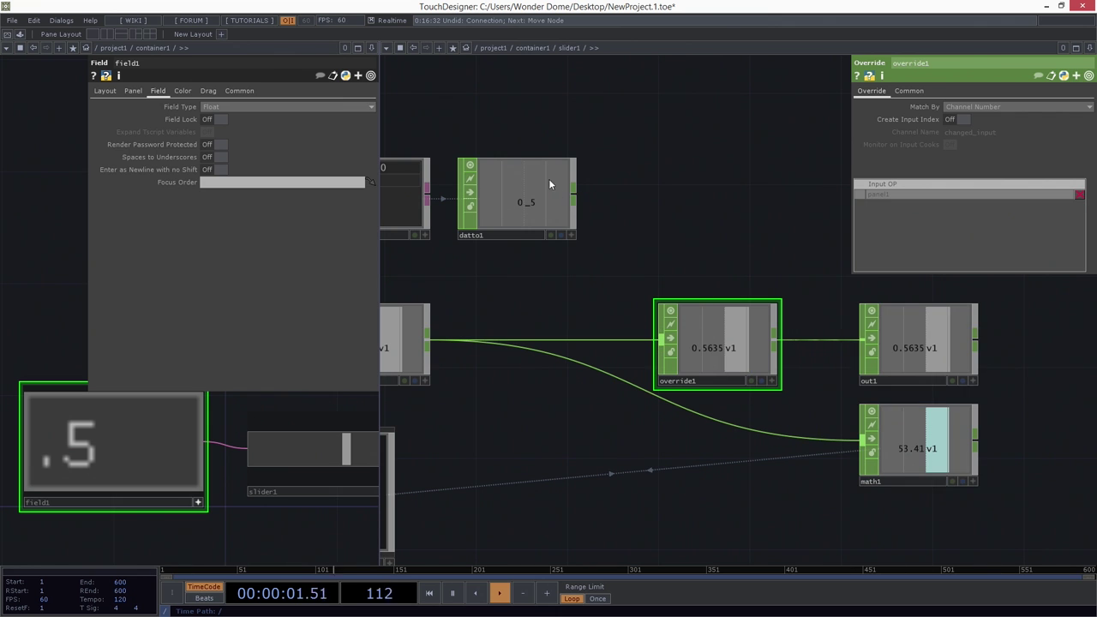
# Wire datto1 into override1 and order it ahead of panel1 in override1's input list
pyautogui.moveTo(573, 198); pyautogui.dragTo(670, 338)
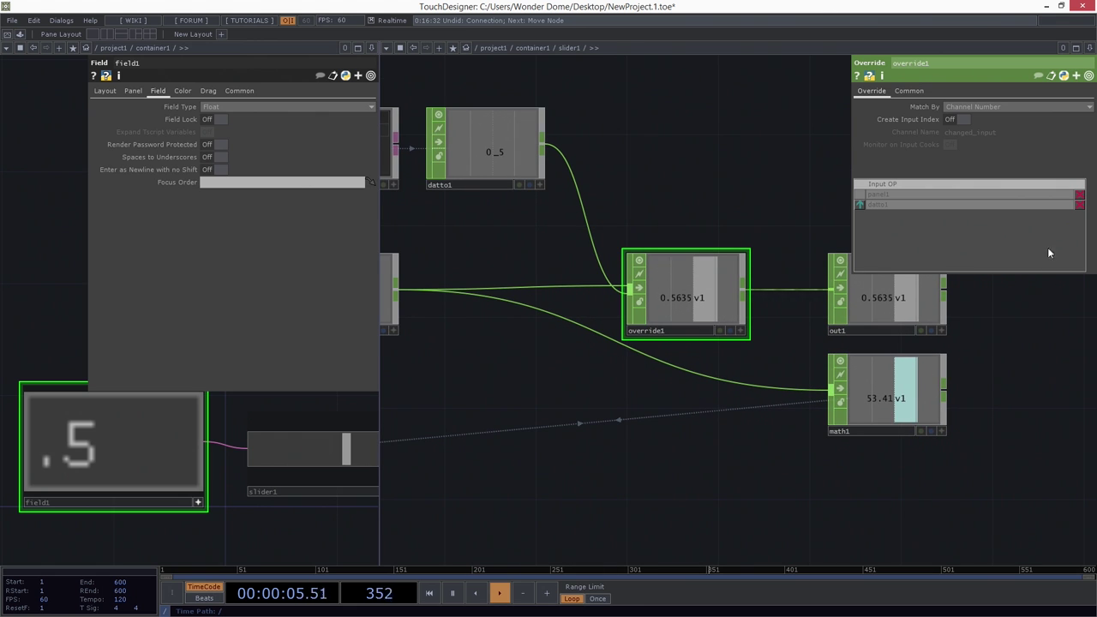
pyautogui.moveTo(858, 206); pyautogui.dragTo(859, 194)
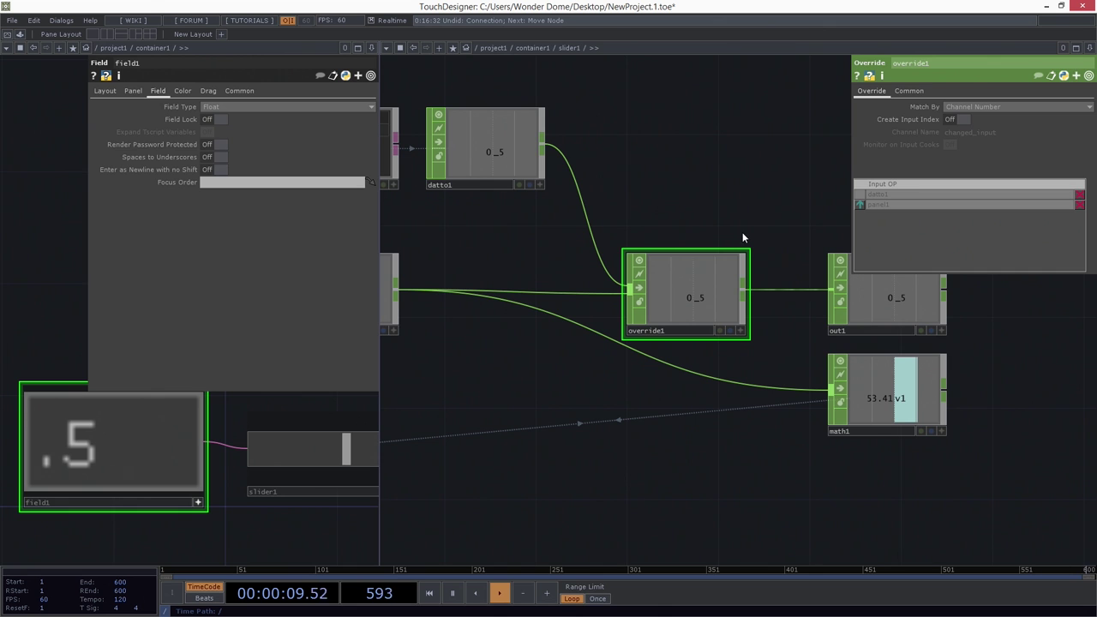
# Feed math1 from override1 and remove panel1 from math1's inputs
pyautogui.click(744, 292)
pyautogui.click(829, 393)
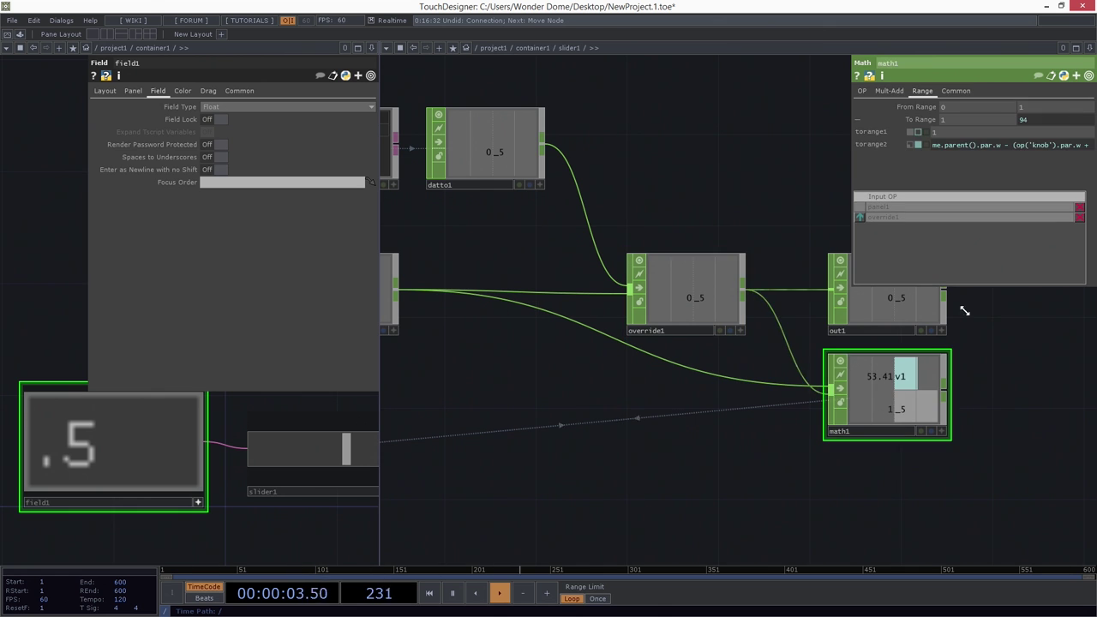
pyautogui.click(1079, 207)
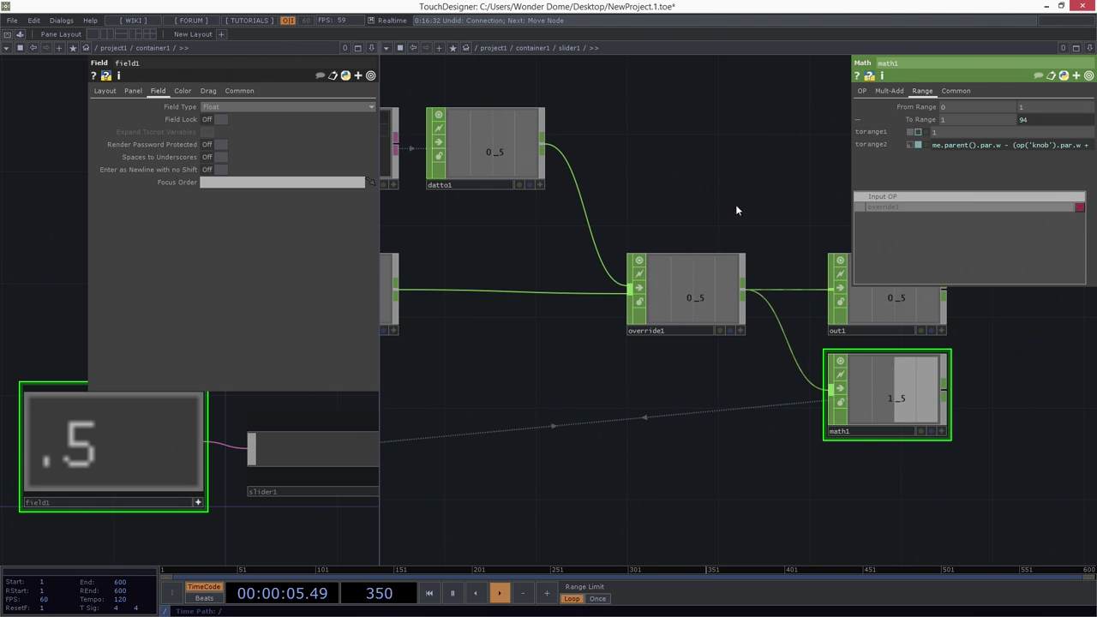
# Set datto1 to treat its first column as Values
pyautogui.scroll(-3, 736, 210)
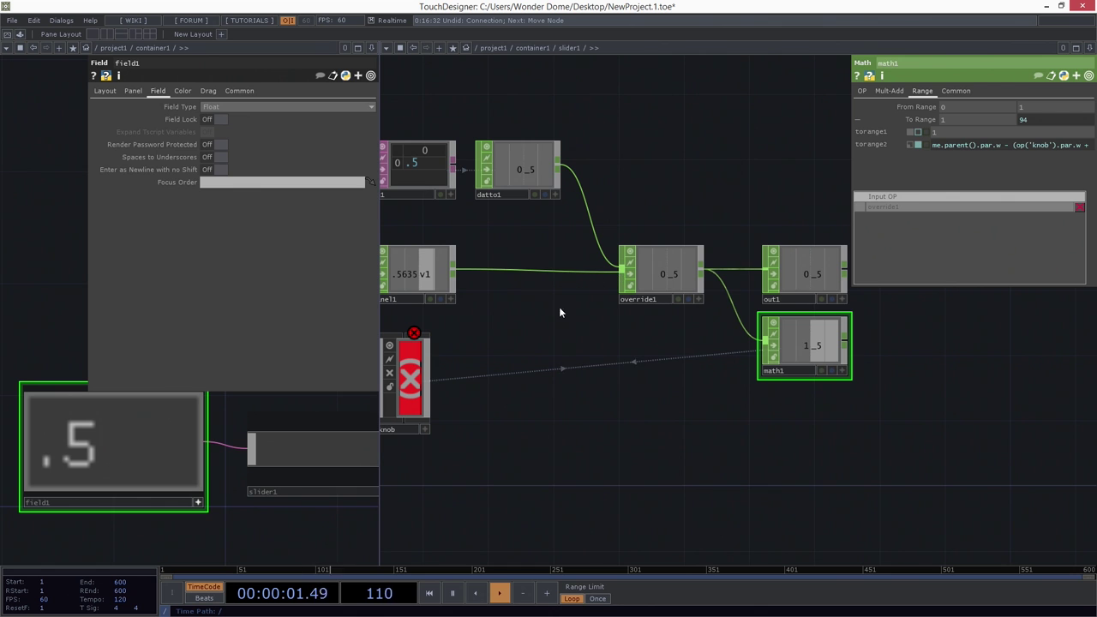
pyautogui.moveTo(479, 337); pyautogui.dragTo(505, 334)
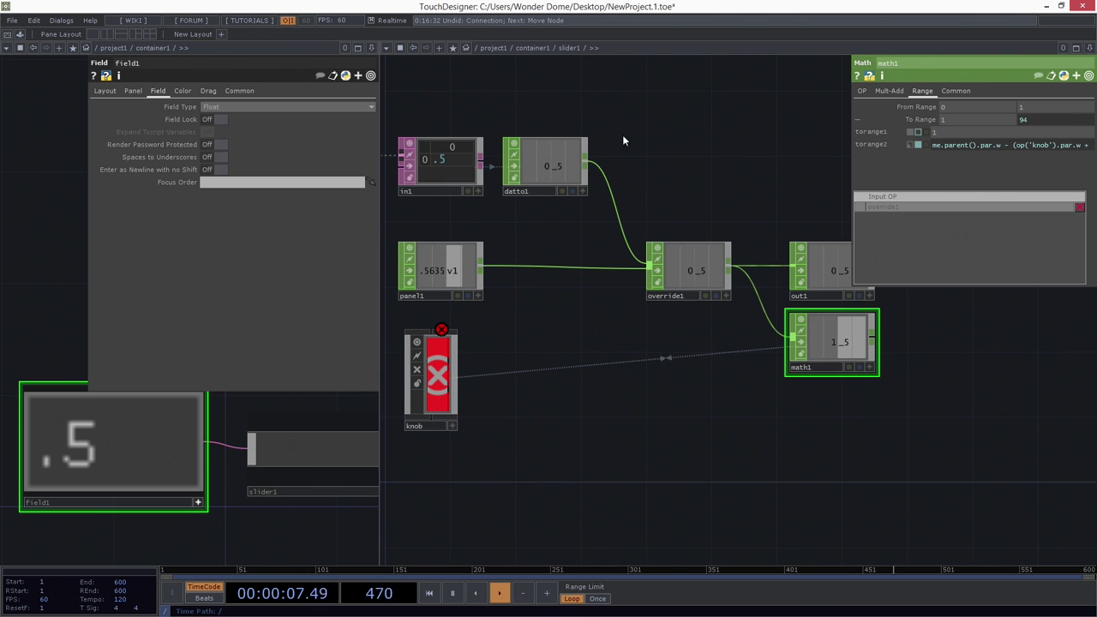
pyautogui.moveTo(635, 104); pyautogui.dragTo(538, 178)
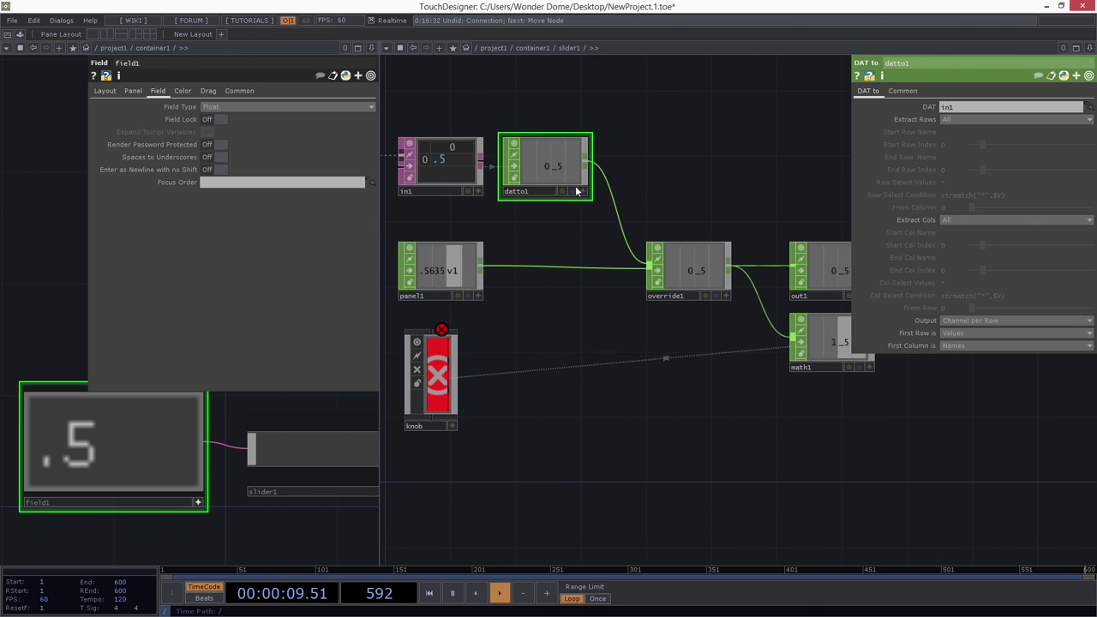
pyautogui.click(966, 345)
pyautogui.click(963, 375)
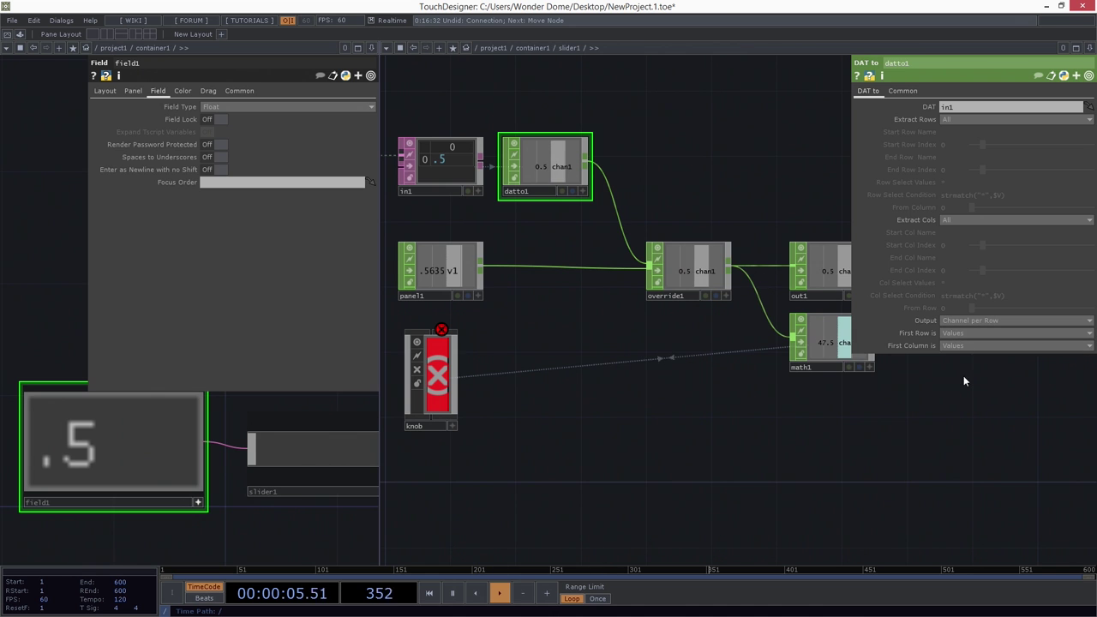
# Change the knob container's X expression to op('math1')['chan1']
pyautogui.click(902, 90)
pyautogui.click(873, 96)
pyautogui.moveTo(506, 395); pyautogui.dragTo(429, 474)
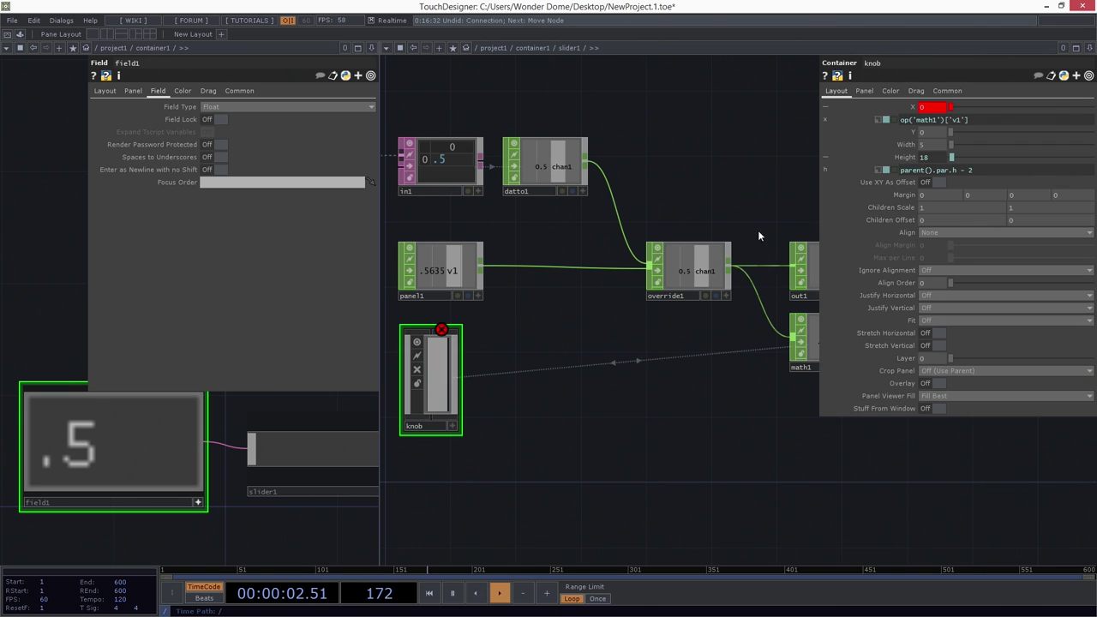
pyautogui.click(956, 122)
pyautogui.write('chan')
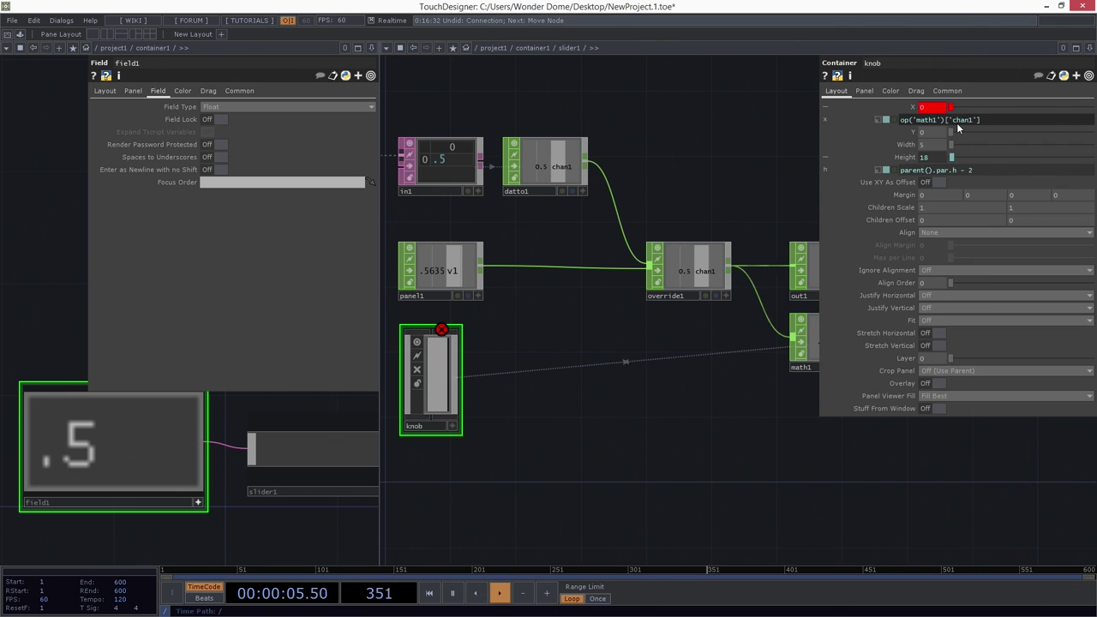
pyautogui.press('Return')
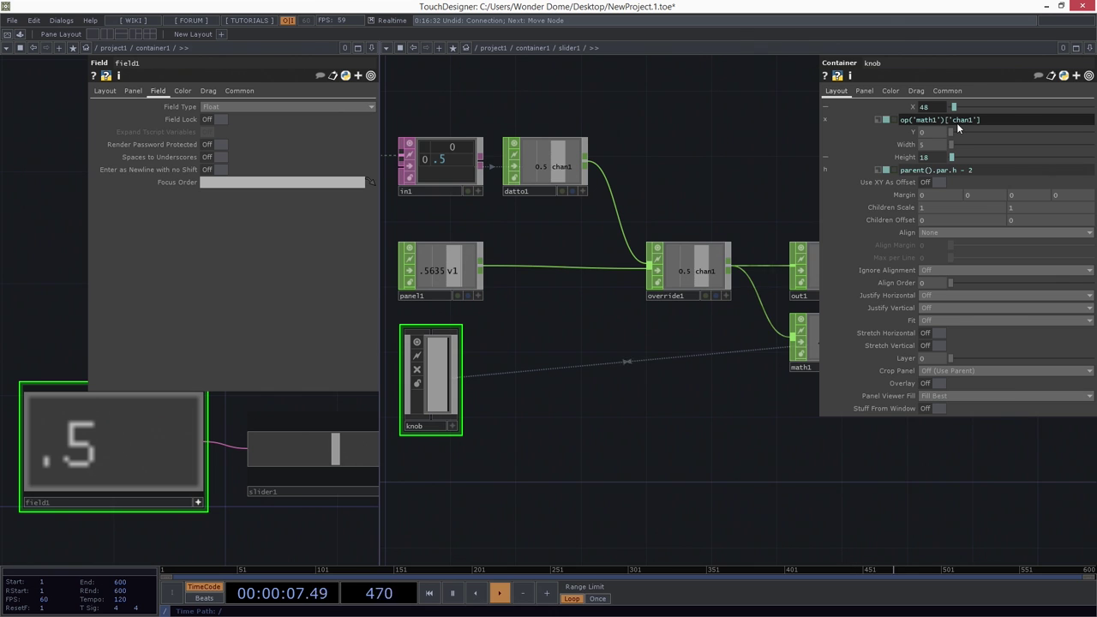
# Test slider1 by sliding its knob to about 0.22 in the container1 network
pyautogui.moveTo(666, 179); pyautogui.dragTo(618, 184)
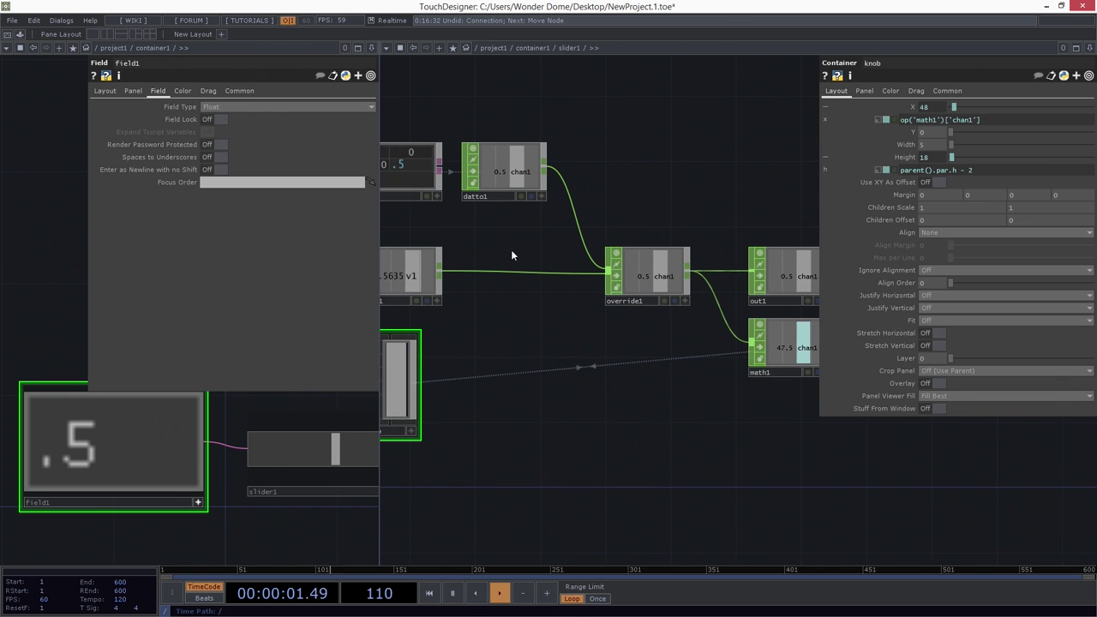
pyautogui.moveTo(496, 250); pyautogui.dragTo(556, 308)
pyautogui.moveTo(335, 455); pyautogui.dragTo(288, 454)
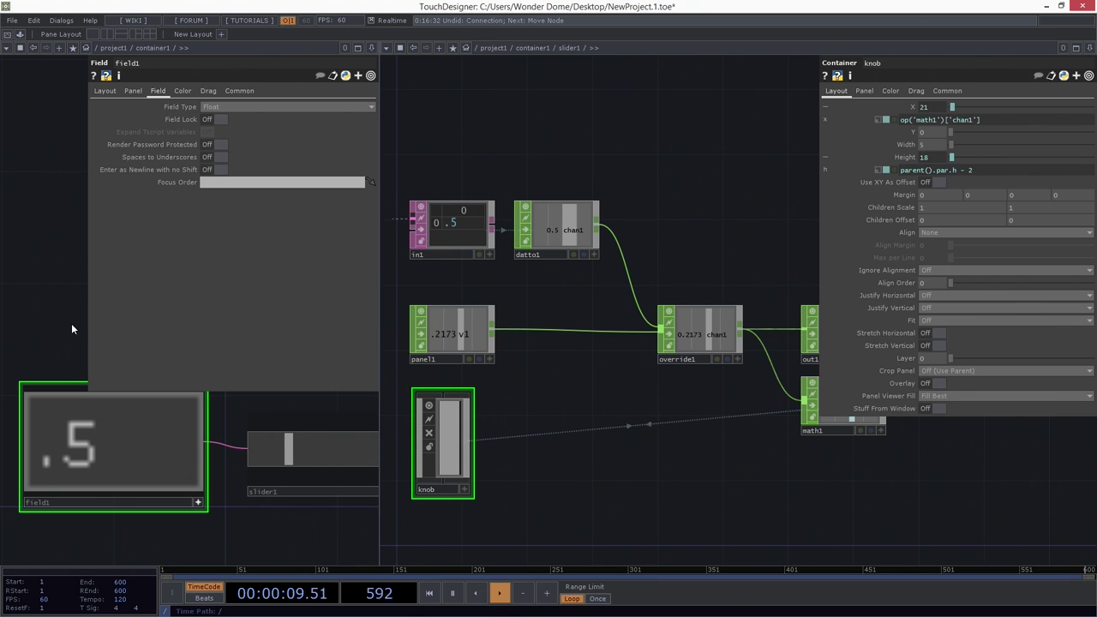
# Open container1's panel in a floating window, enlarge it and reposition it over the network
pyautogui.moveTo(69, 324); pyautogui.dragTo(69, 322)
pyautogui.click(20, 48)
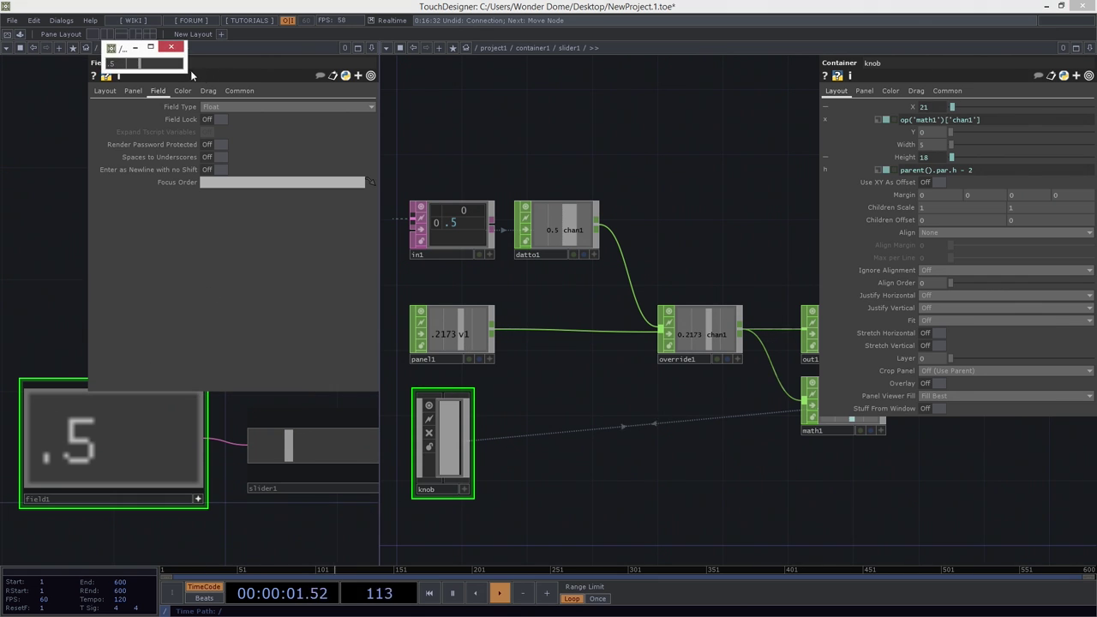
pyautogui.moveTo(190, 70); pyautogui.dragTo(626, 136)
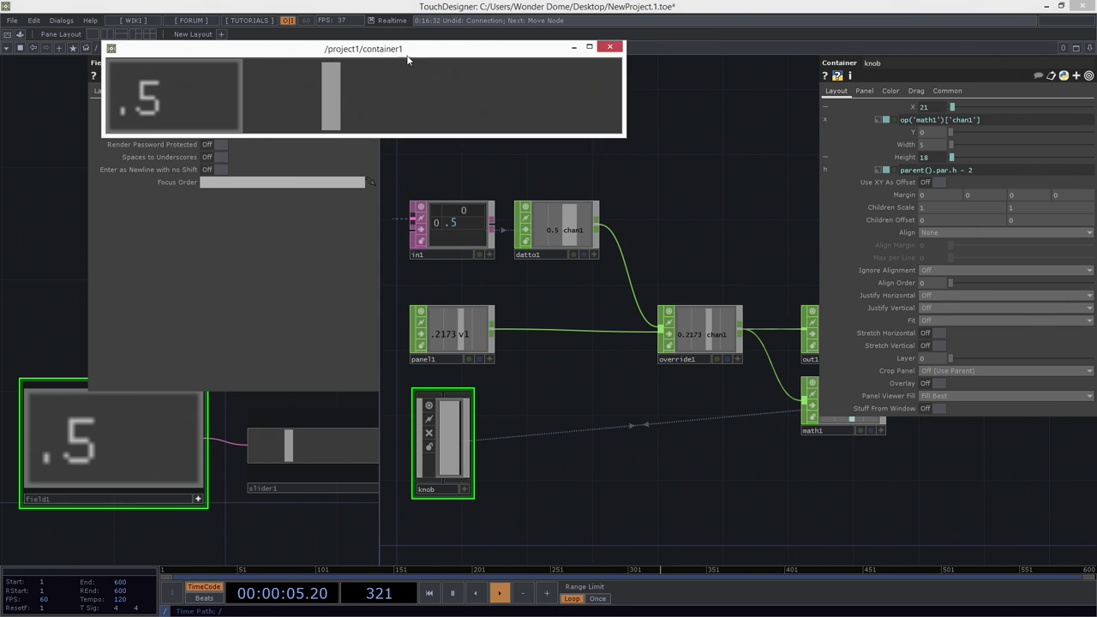
pyautogui.moveTo(408, 57); pyautogui.dragTo(359, 95)
# In the container1 window, slide the knob to about 0.66 and enter 0.25 in the field
pyautogui.moveTo(276, 136); pyautogui.dragTo(437, 138)
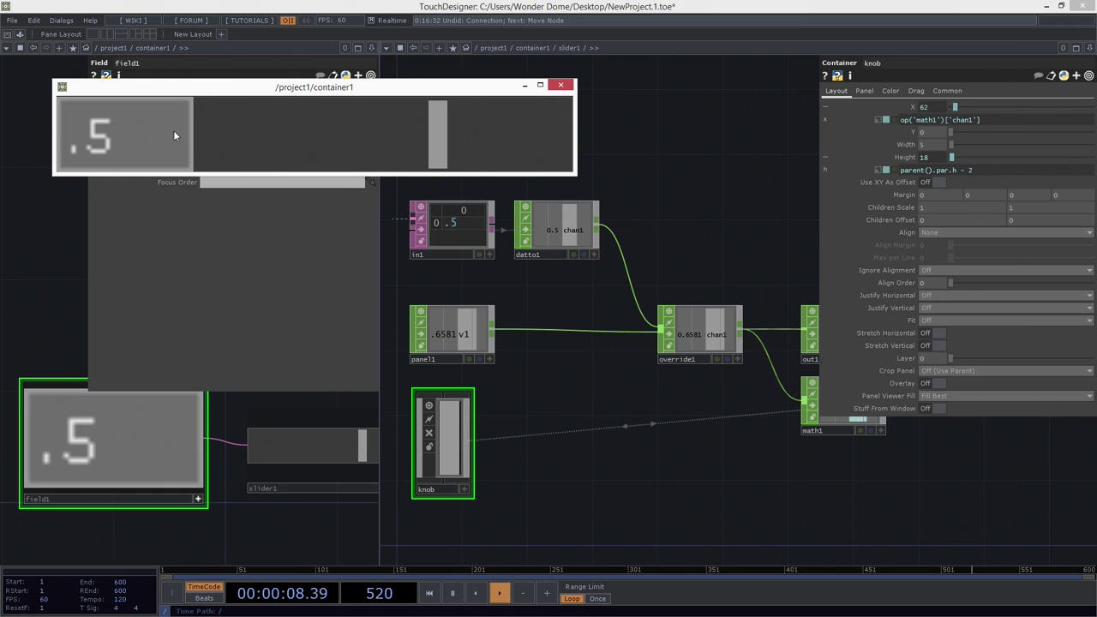
pyautogui.click(78, 144)
pyautogui.write('0.25')
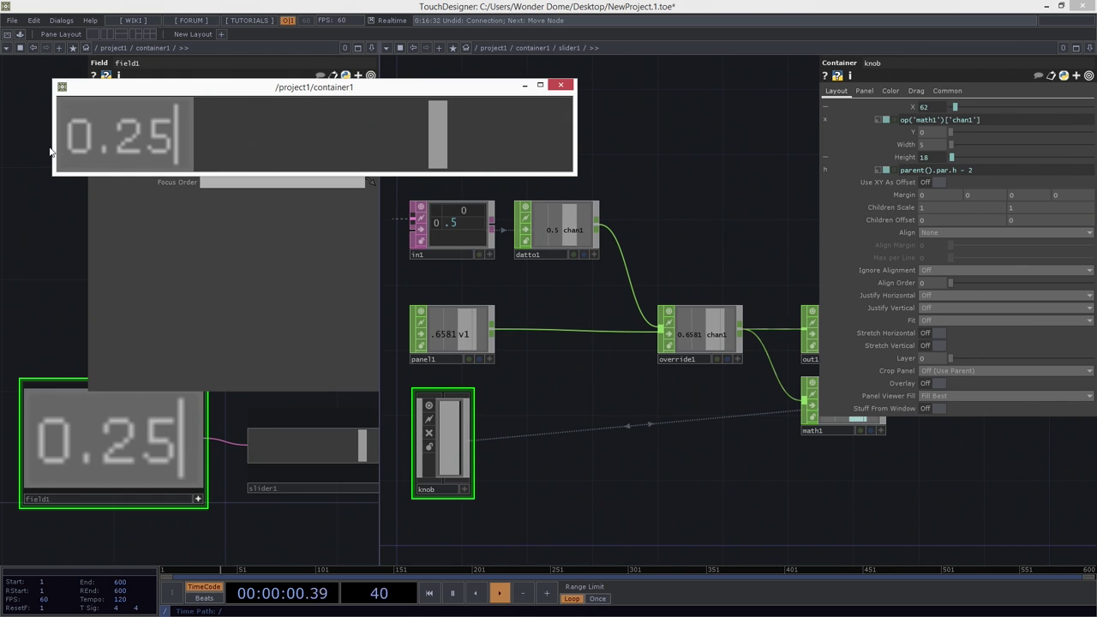
pyautogui.press('Return')
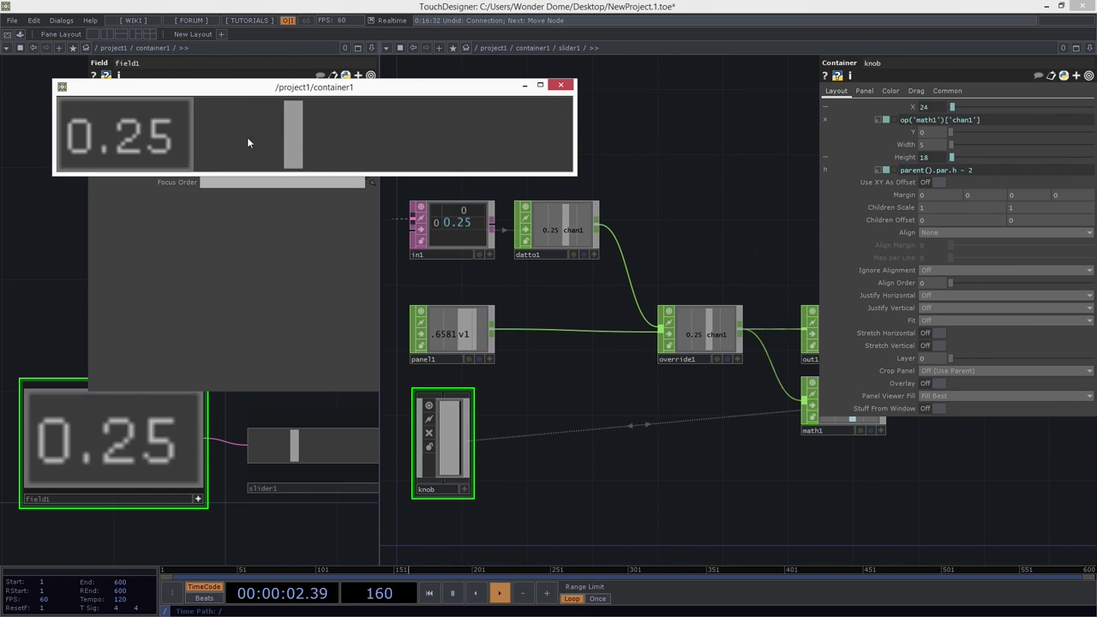
# Test the override by entering 1, .48 and .25 in turn in the container1 window's field
pyautogui.click(49, 140)
pyautogui.write('1')
pyautogui.press('Return')
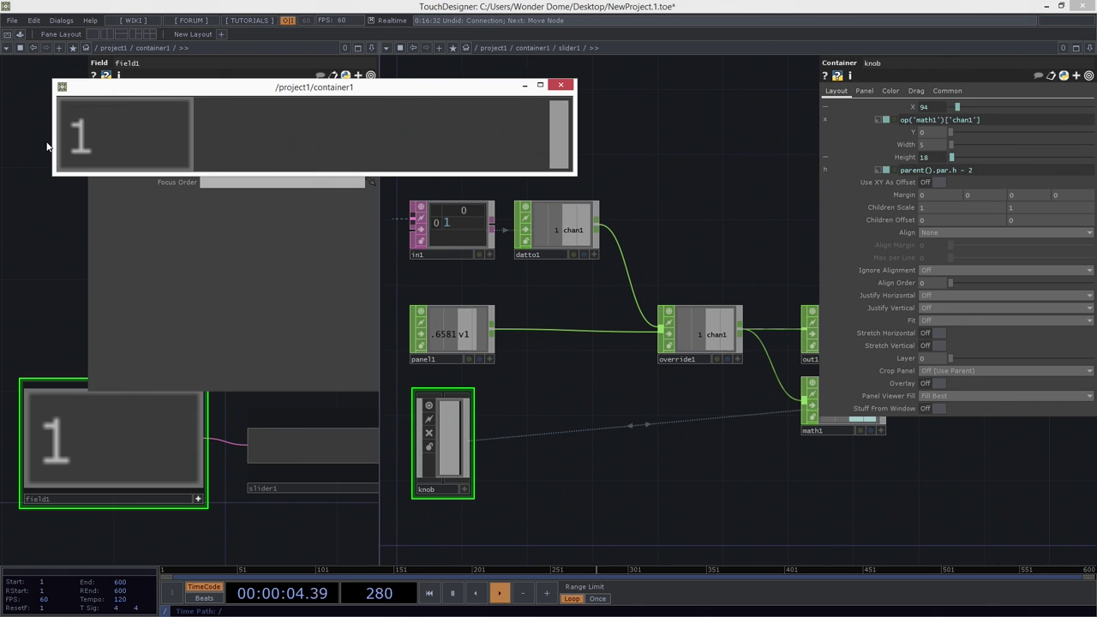
pyautogui.moveTo(101, 141); pyautogui.dragTo(67, 146)
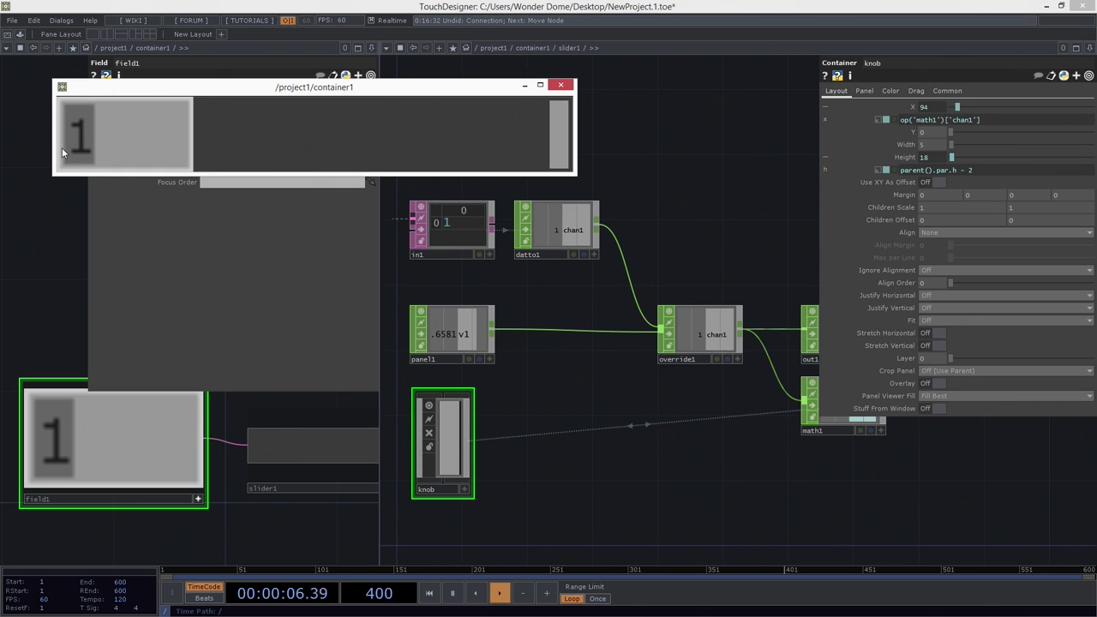
pyautogui.write('.48')
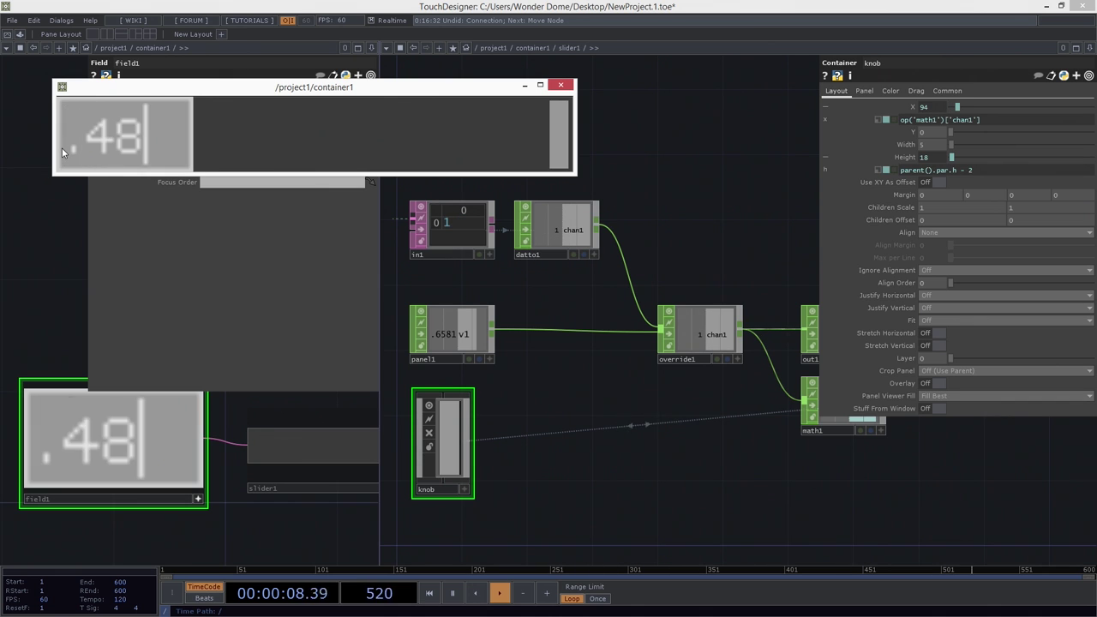
pyautogui.press('Return')
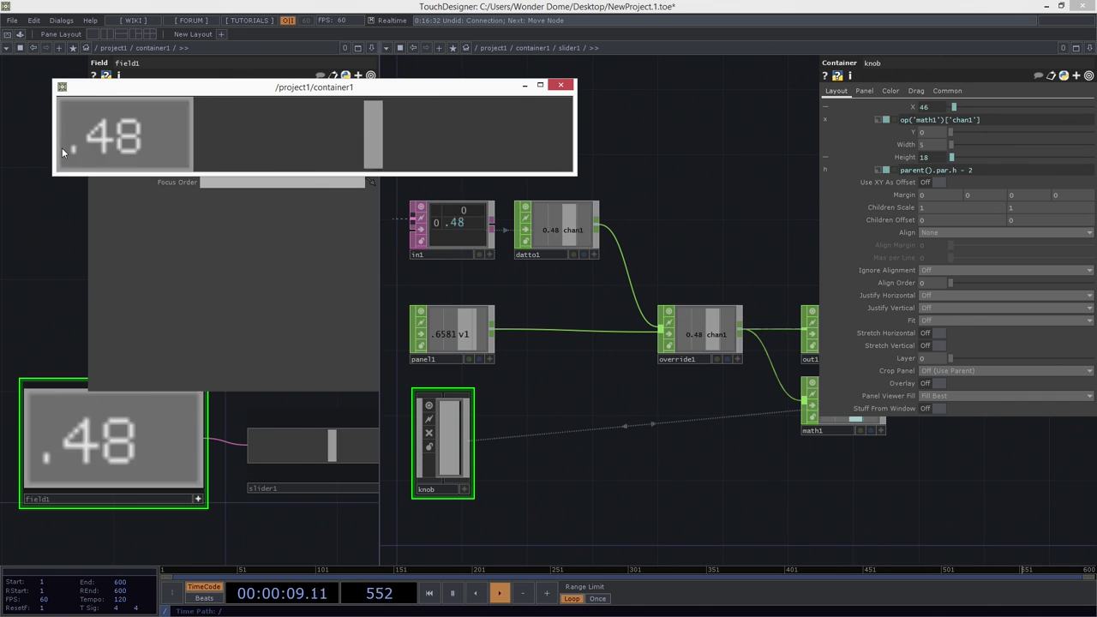
pyautogui.doubleClick(148, 133)
pyautogui.write('.25')
pyautogui.press('Return')
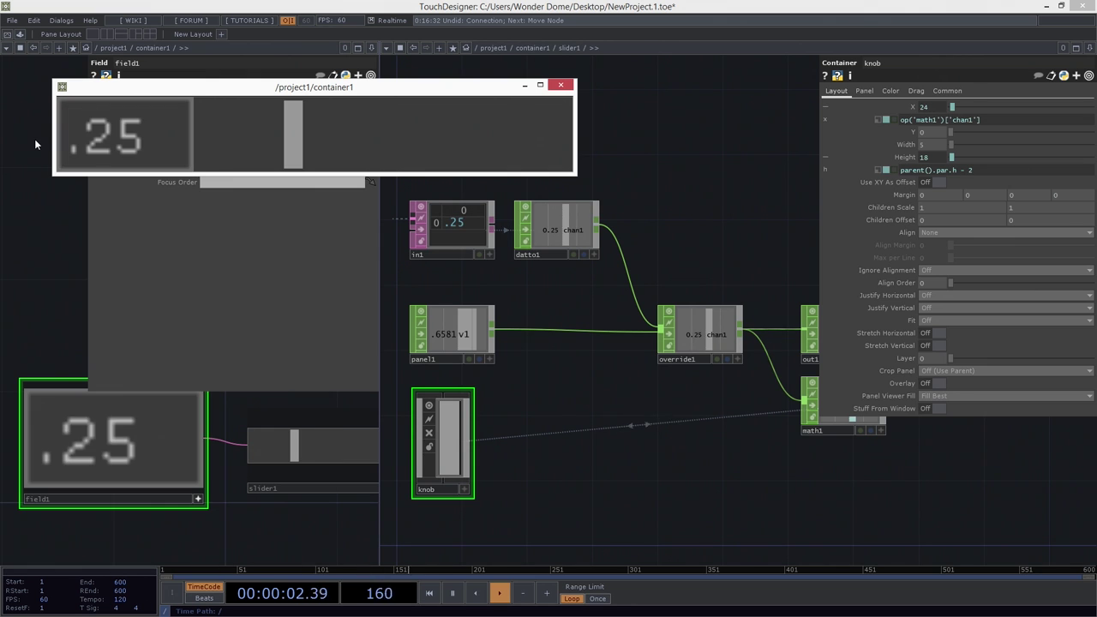
# Enter 0 in the container1 window's field and slide the knob to about 0.69
pyautogui.moveTo(134, 143); pyautogui.dragTo(83, 144)
pyautogui.press('BackSpace')
pyautogui.press('BackSpace')
pyautogui.write('0')
pyautogui.press('Return')
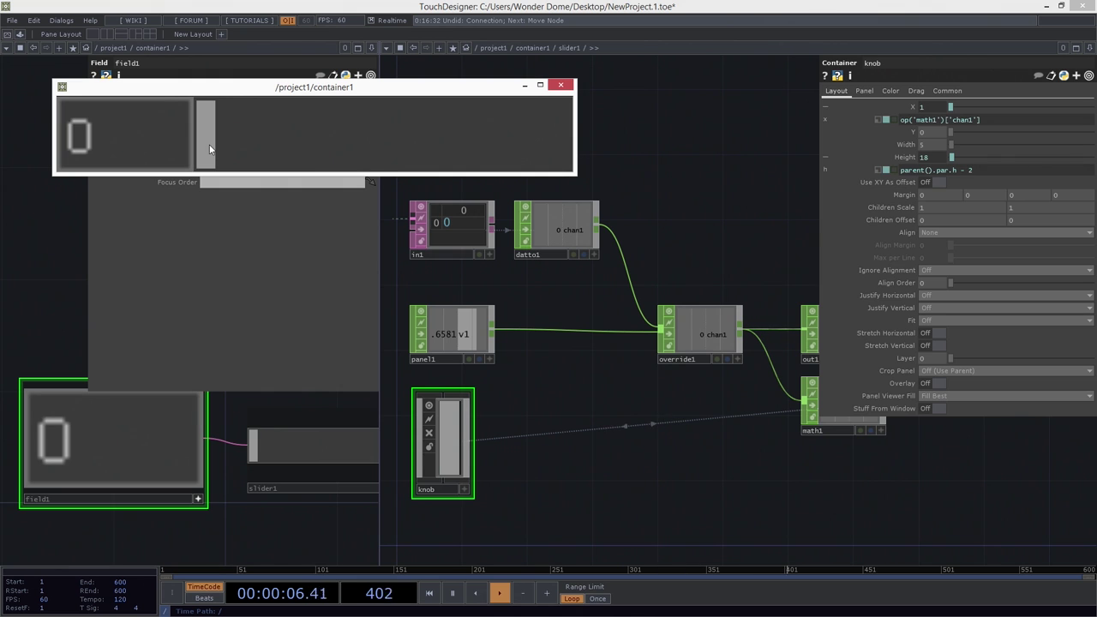
pyautogui.moveTo(209, 149); pyautogui.dragTo(171, 149)
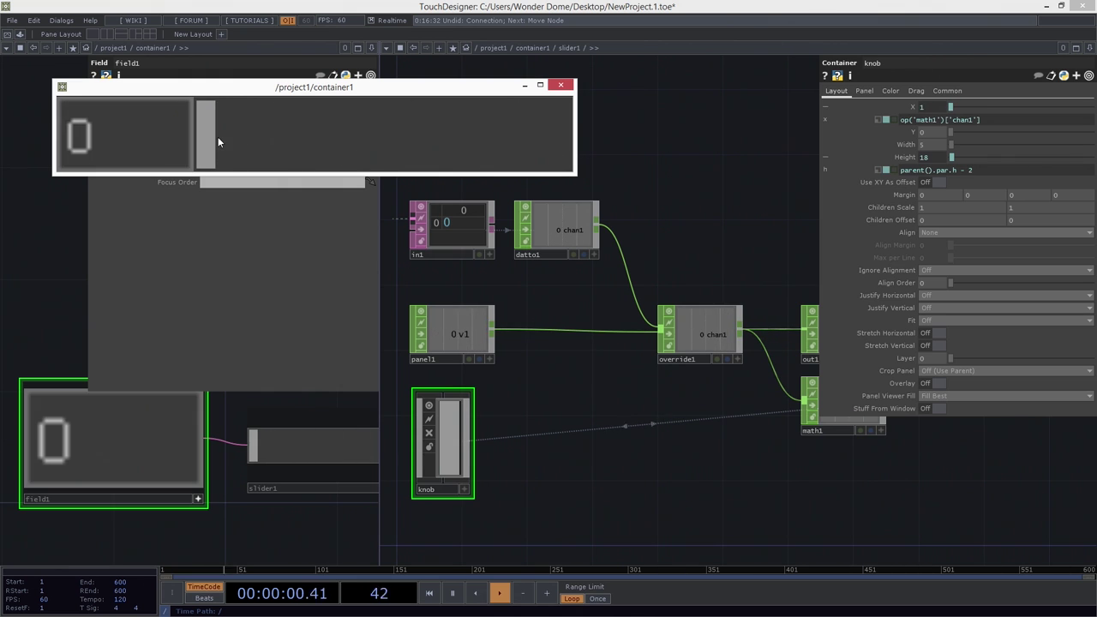
pyautogui.moveTo(206, 137); pyautogui.dragTo(445, 151)
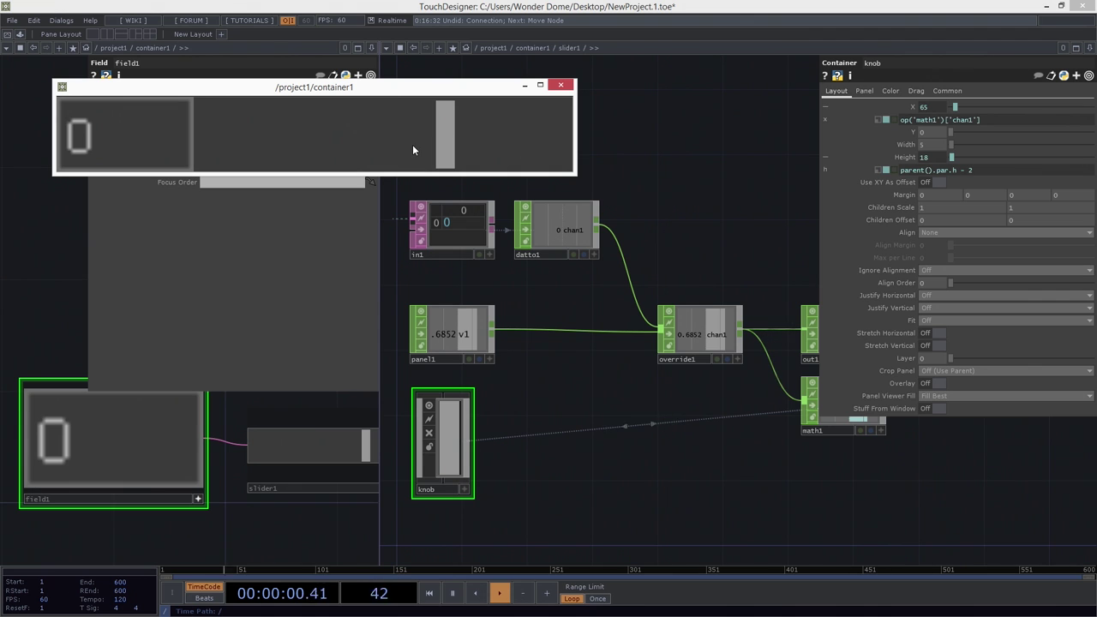
# Move the container1 window clear of the container1 network and widen that network's pane
pyautogui.click(571, 370)
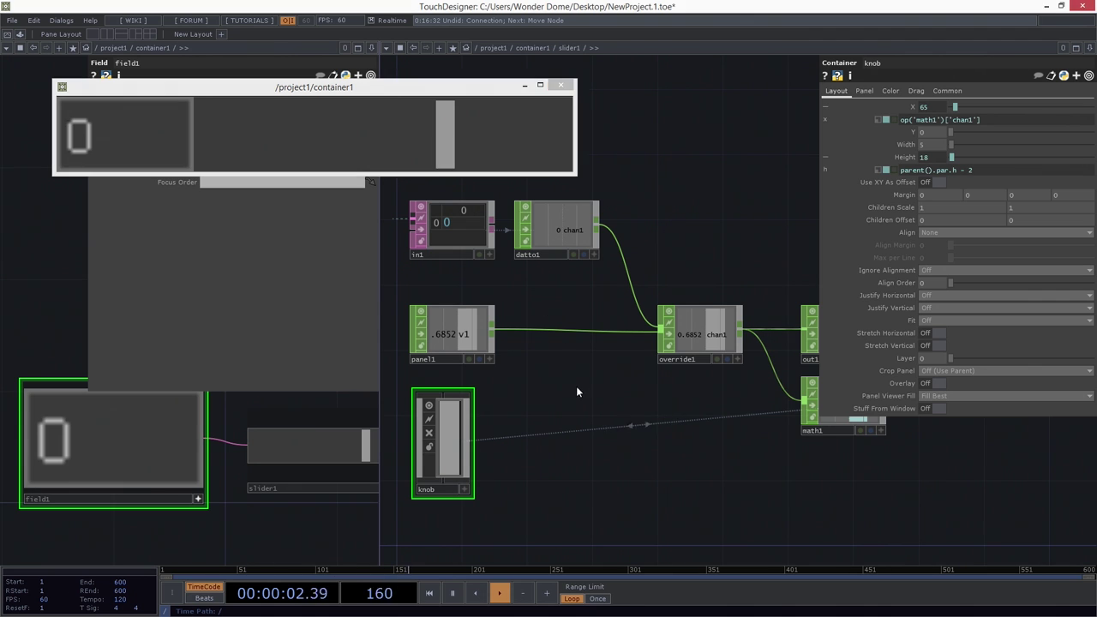
pyautogui.scroll(-2, 640, 264)
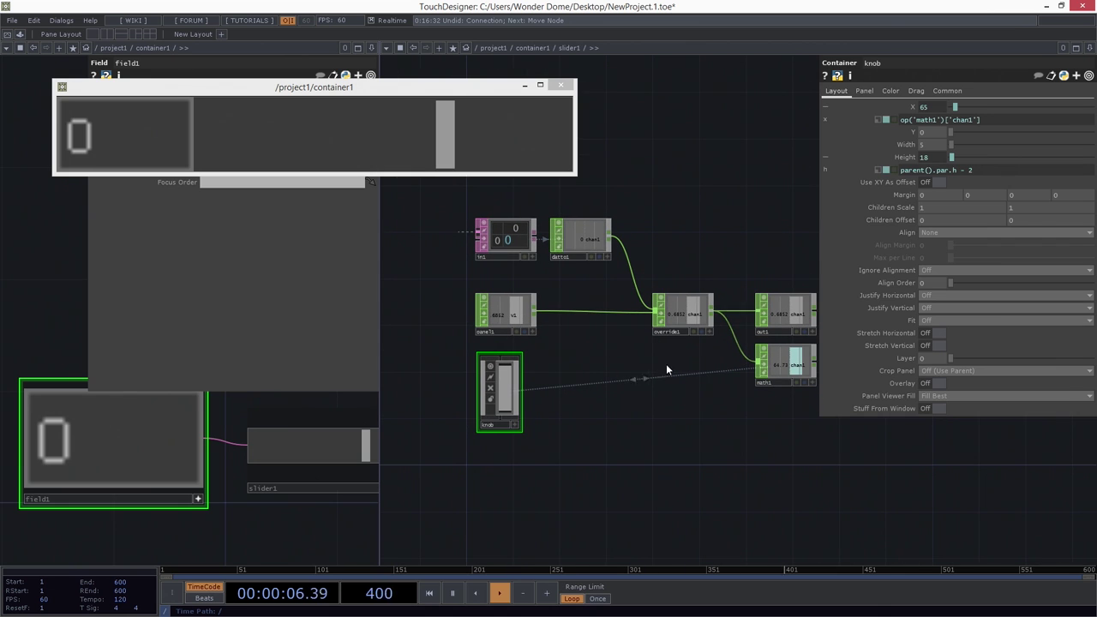
pyautogui.moveTo(480, 86); pyautogui.dragTo(941, 32)
pyautogui.moveTo(376, 271); pyautogui.dragTo(819, 440)
pyautogui.moveTo(809, 483); pyautogui.dragTo(699, 480)
pyautogui.moveTo(797, 478); pyautogui.dragTo(841, 478)
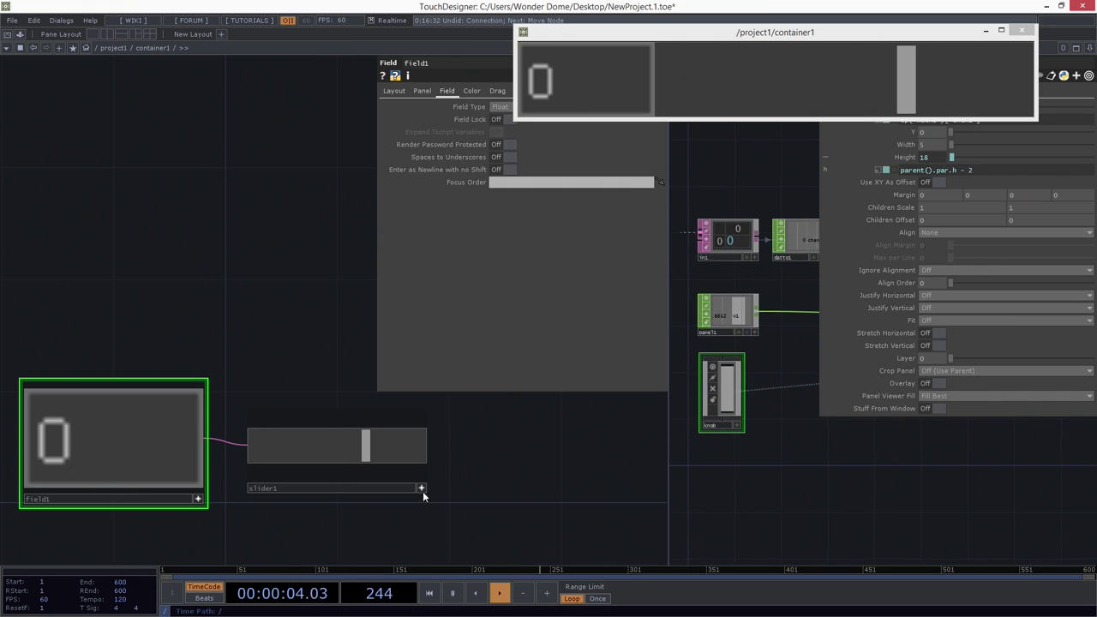
# Go inside field1's network and bring its string and out1 DATs into view beside slider1's network
pyautogui.scroll(5, 75, 441)
pyautogui.moveTo(125, 276); pyautogui.dragTo(148, 322)
pyautogui.scroll(3, 238, 306)
pyautogui.moveTo(668, 278); pyautogui.dragTo(511, 290)
pyautogui.moveTo(344, 245); pyautogui.dragTo(239, 261)
pyautogui.moveTo(311, 245); pyautogui.dragTo(321, 220)
pyautogui.moveTo(320, 219); pyautogui.dragTo(329, 206, button='middle')
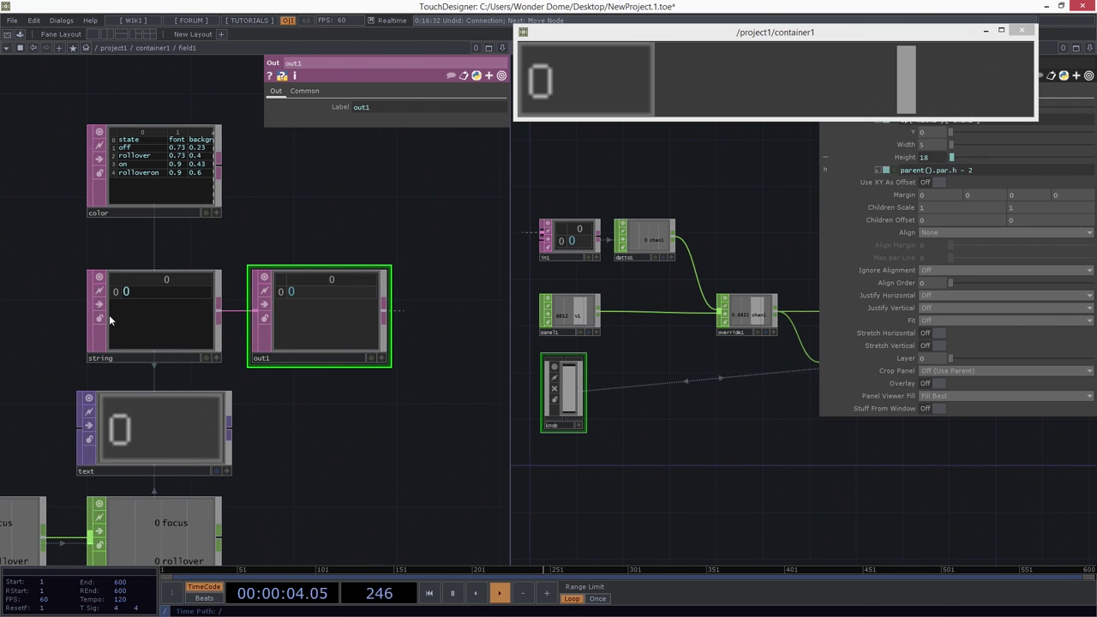
# Enter .25 in the container1 window's field while watching field1's string and out1 DATs
pyautogui.click(586, 91)
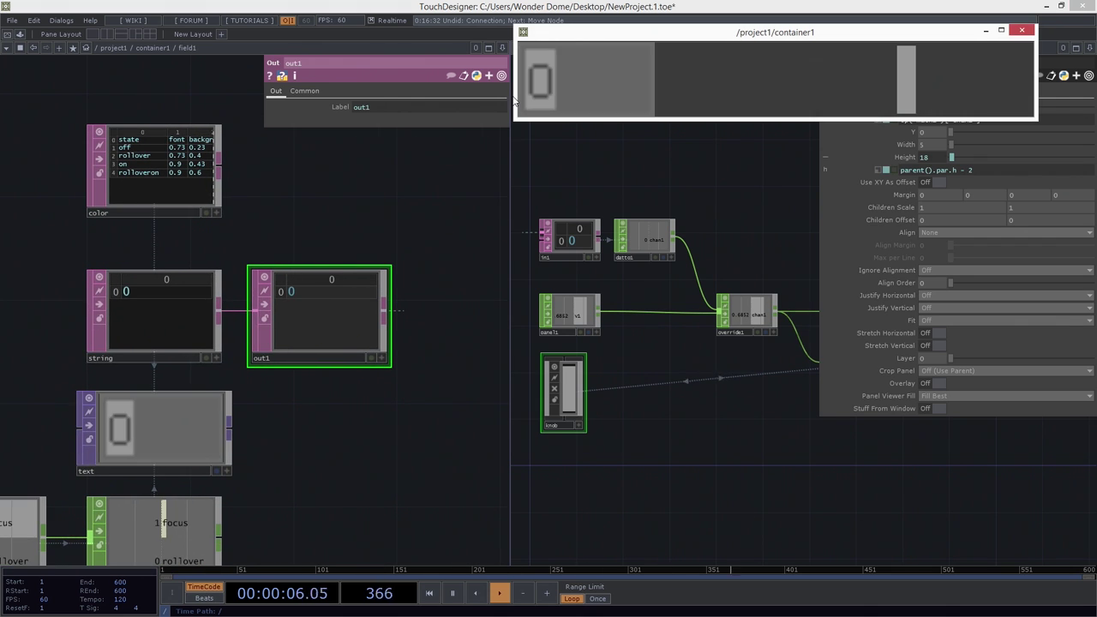
pyautogui.write('.25')
pyautogui.press('Return')
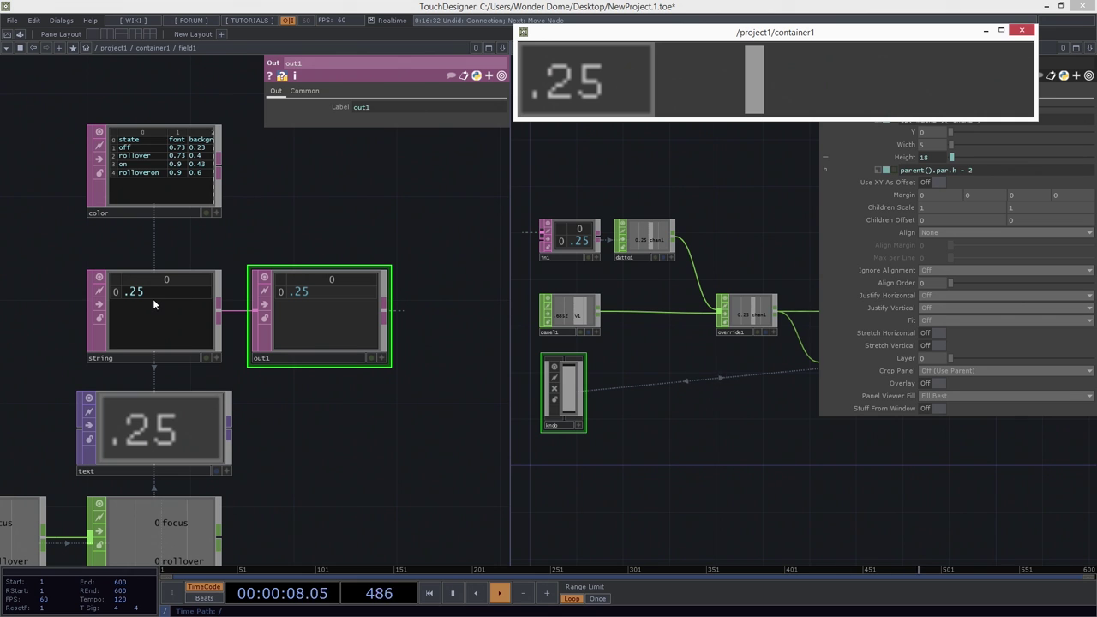
# Slide the container1 window's knob to about 0.09 and compare field1's string DAT with in1 and panel1 in slider1
pyautogui.click(511, 273)
pyautogui.moveTo(510, 272); pyautogui.dragTo(456, 262)
pyautogui.moveTo(355, 218); pyautogui.dragTo(369, 218)
pyautogui.moveTo(770, 75); pyautogui.dragTo(691, 99)
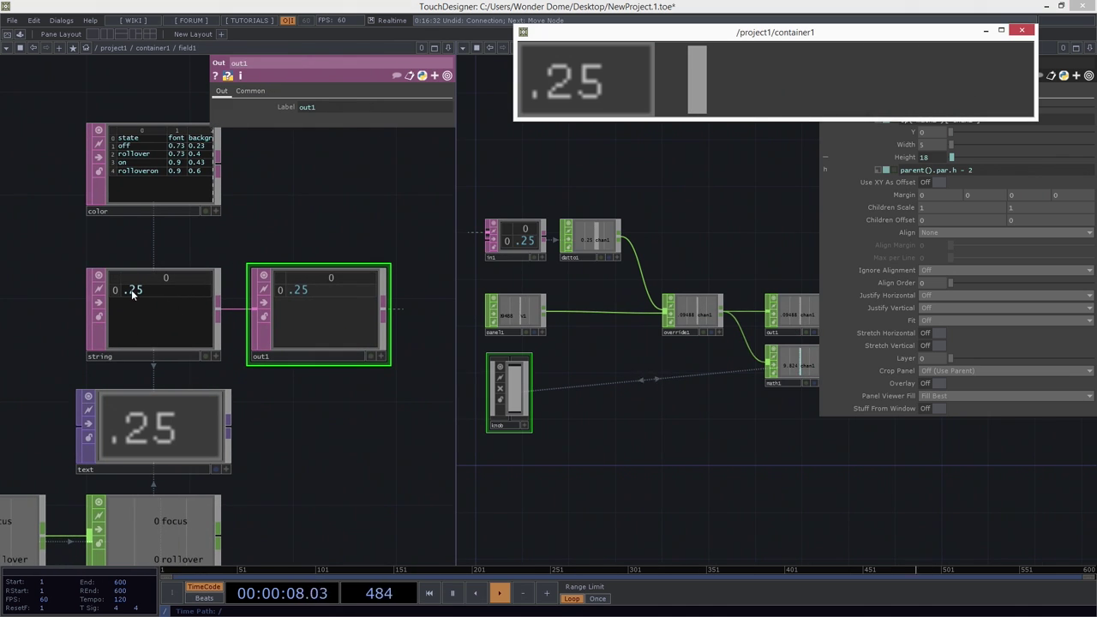
pyautogui.moveTo(573, 341); pyautogui.dragTo(664, 326)
pyautogui.scroll(3, 625, 294)
pyautogui.moveTo(571, 255); pyautogui.dragTo(622, 238)
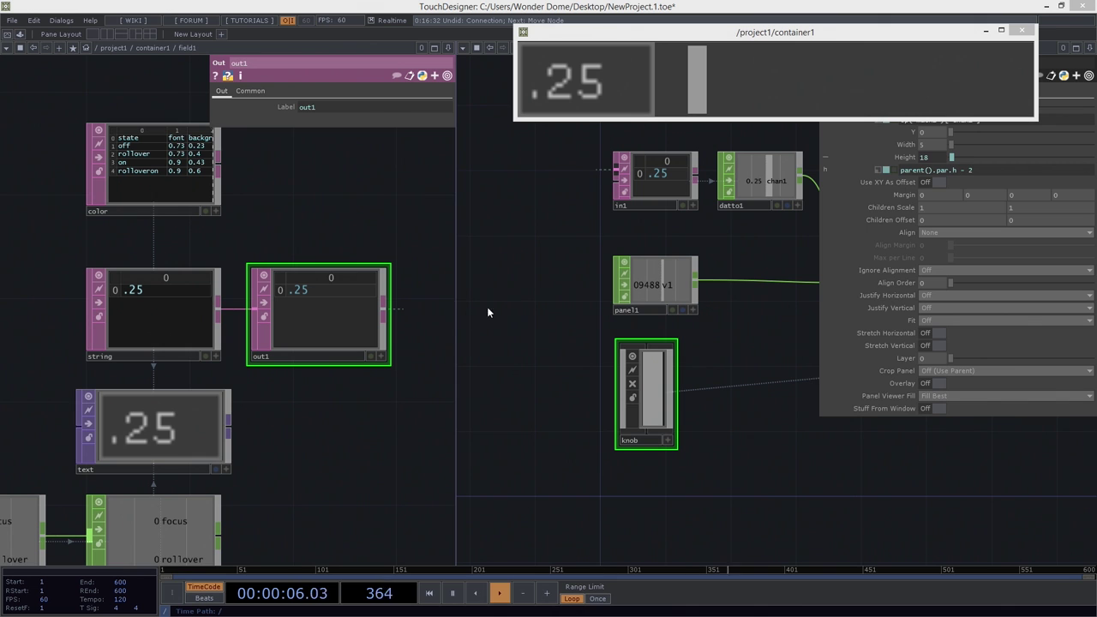
pyautogui.scroll(3, 506, 287)
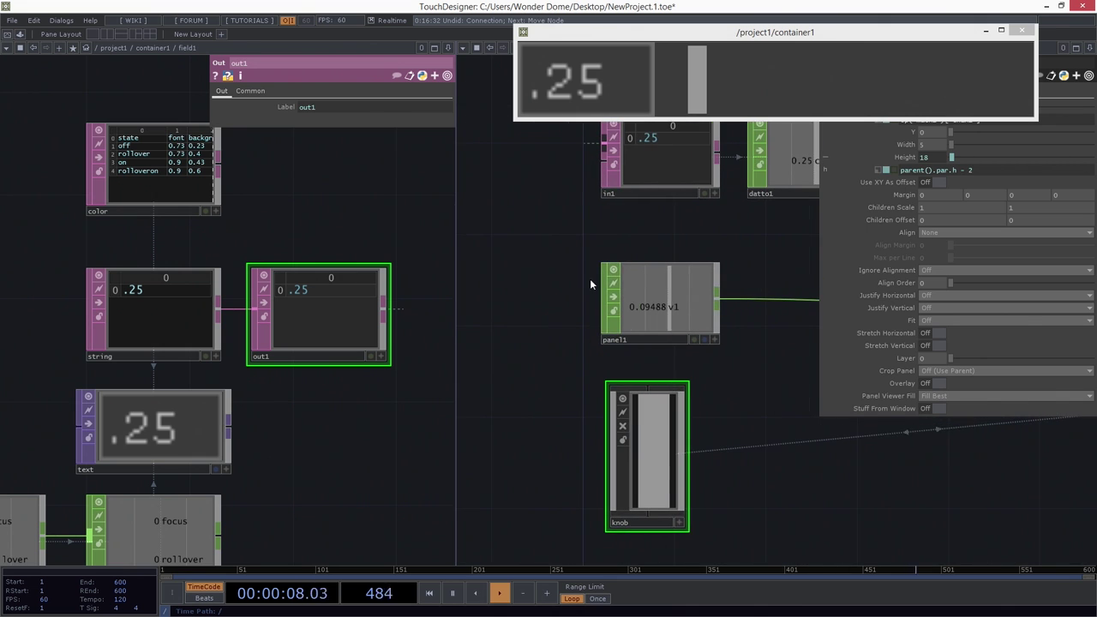
# Add a CHOP Execute DAT beside panel1 in slider1's network
pyautogui.press('Tab')
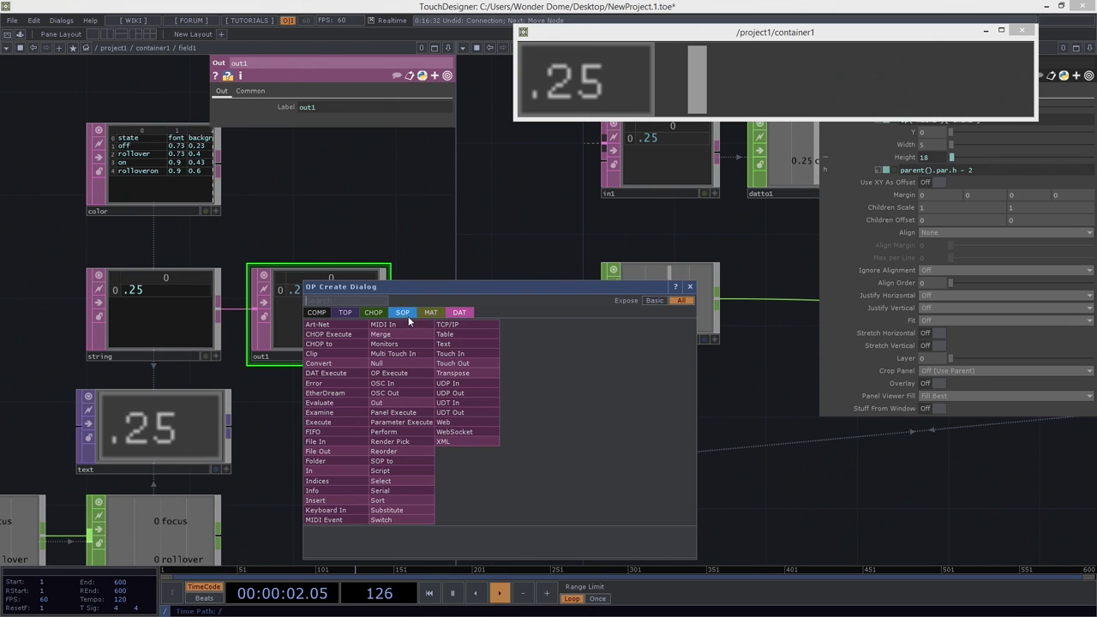
pyautogui.click(347, 337)
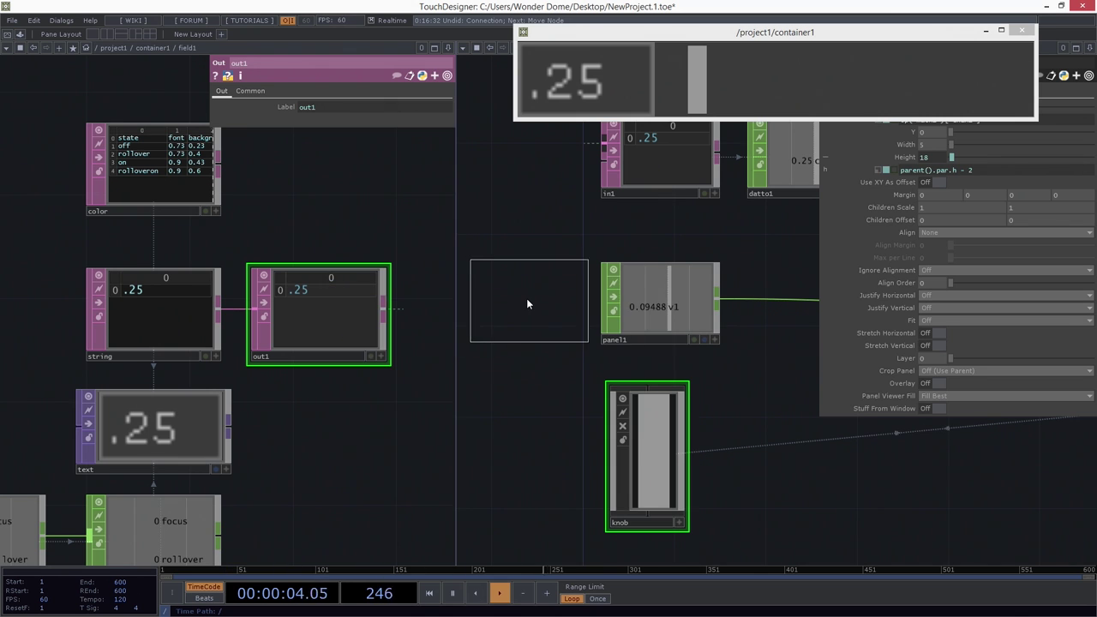
pyautogui.click(526, 298)
pyautogui.moveTo(573, 370); pyautogui.dragTo(622, 378)
pyautogui.scroll(3, 643, 303)
pyautogui.moveTo(644, 239); pyautogui.dragTo(676, 240)
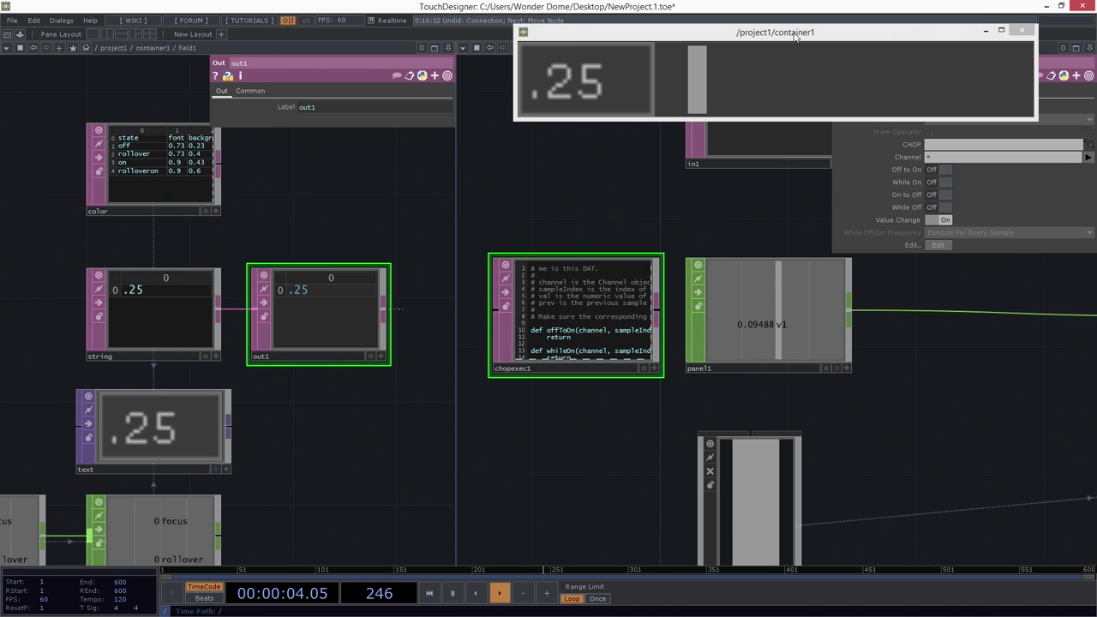
# Move the container1 window clear of chopexec1's parameters and slide its knob to about 0.31
pyautogui.moveTo(796, 38); pyautogui.dragTo(555, 38)
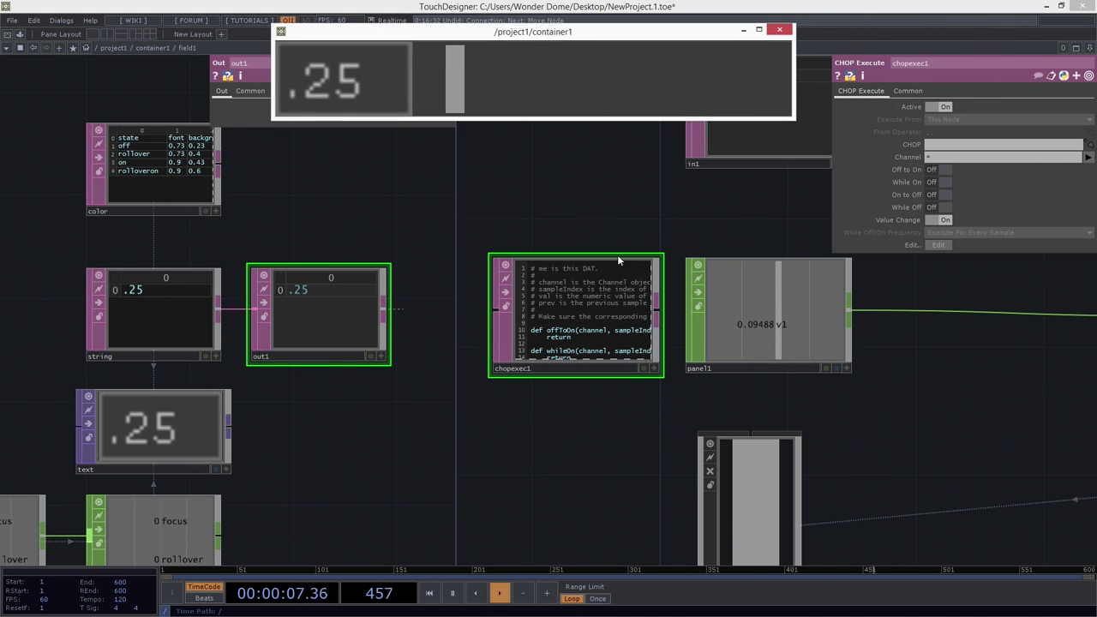
pyautogui.moveTo(457, 89); pyautogui.dragTo(528, 90)
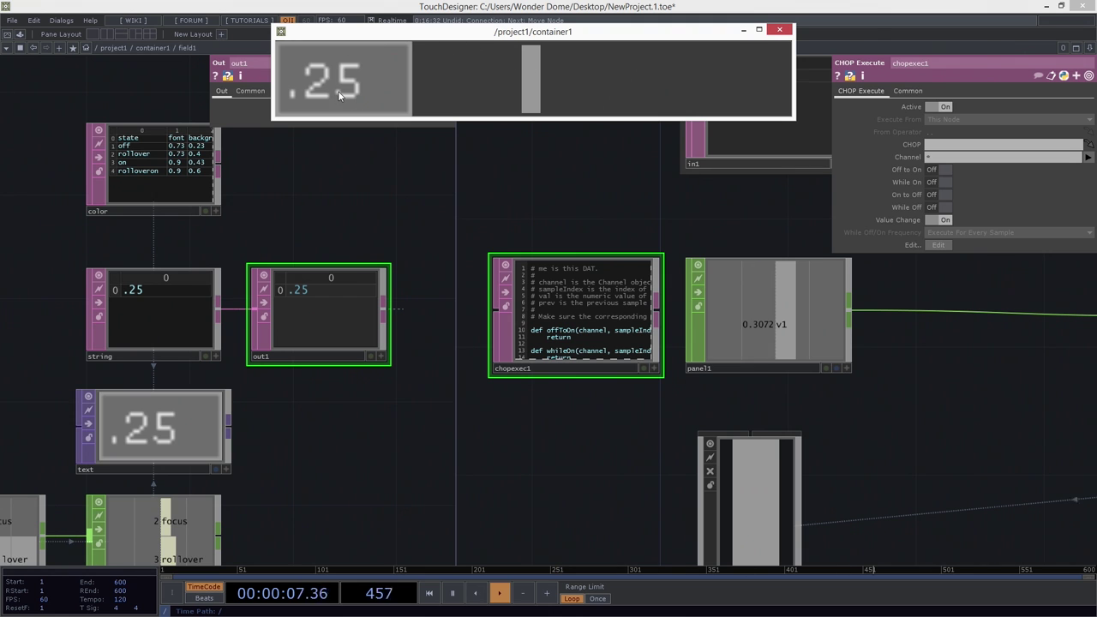
# Assign panel1 as the CHOP that chopexec1 monitors
pyautogui.moveTo(533, 247); pyautogui.dragTo(580, 225)
pyautogui.scroll(3, 560, 247)
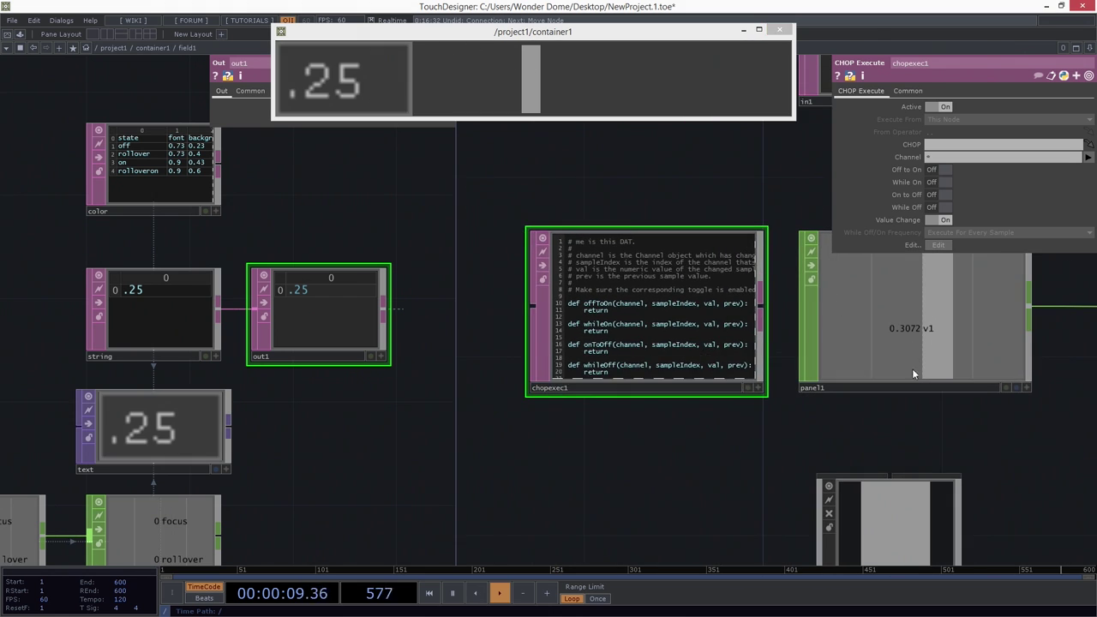
pyautogui.moveTo(817, 433); pyautogui.dragTo(811, 441)
pyautogui.moveTo(912, 331); pyautogui.dragTo(642, 336)
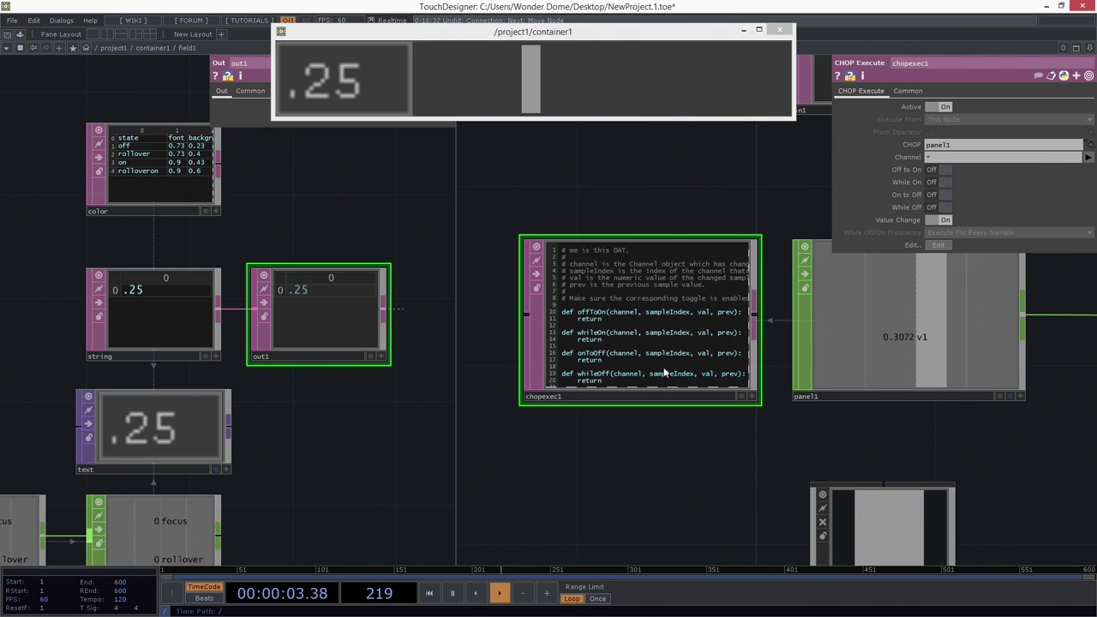
# Make chopexec1's script editable and insert three blank lines above the return in valueChange
pyautogui.scroll(3, 663, 372)
pyautogui.moveTo(586, 162); pyautogui.dragTo(630, 161)
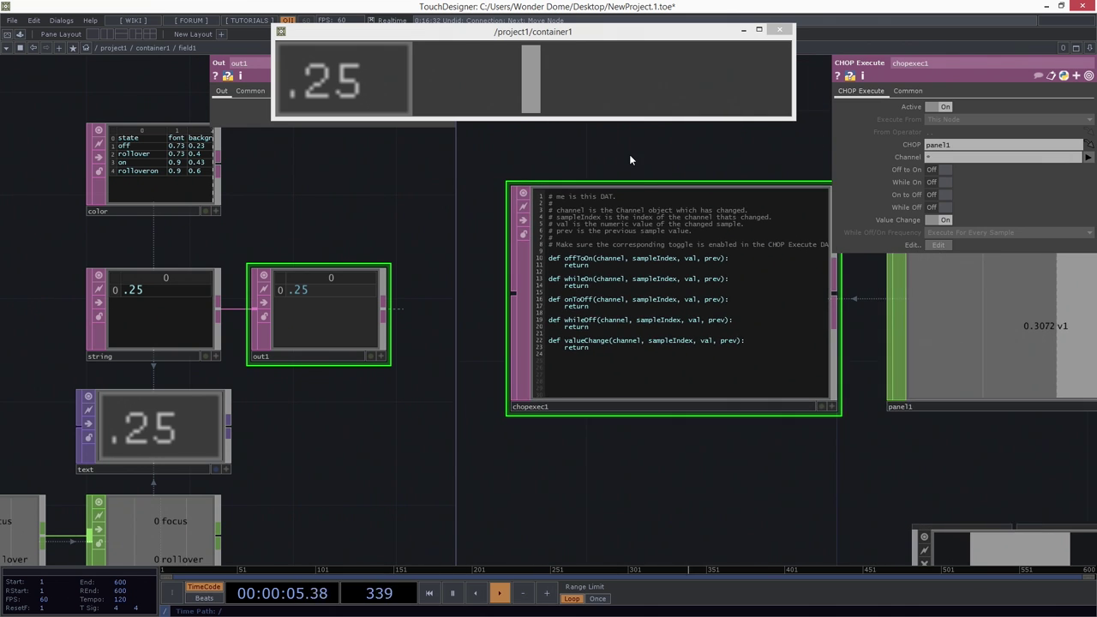
pyautogui.scroll(4, 629, 160)
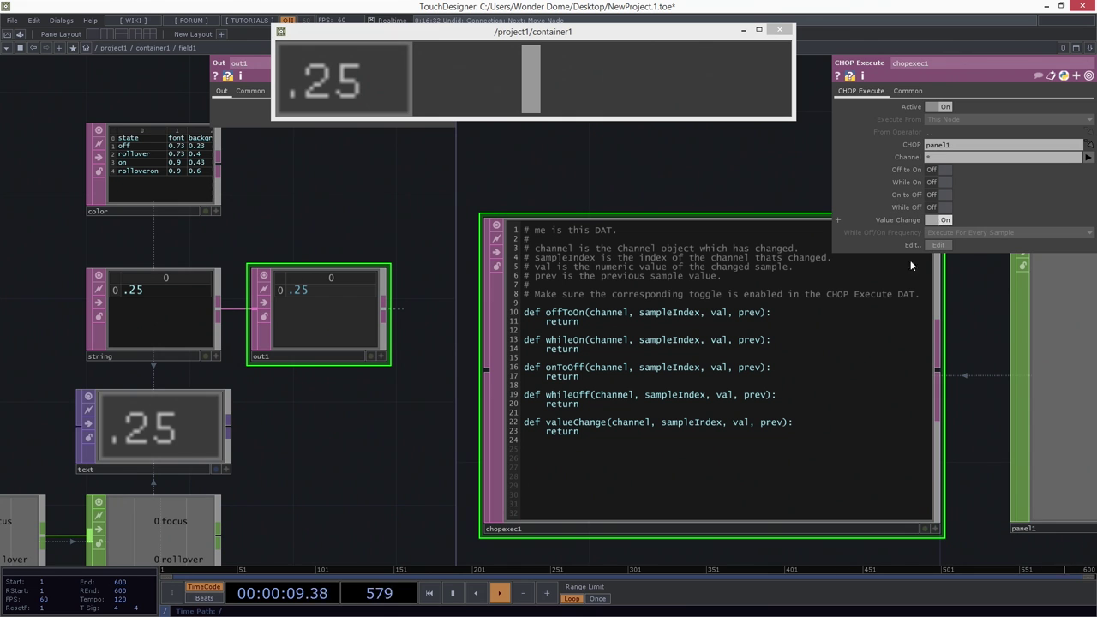
pyautogui.click(935, 528)
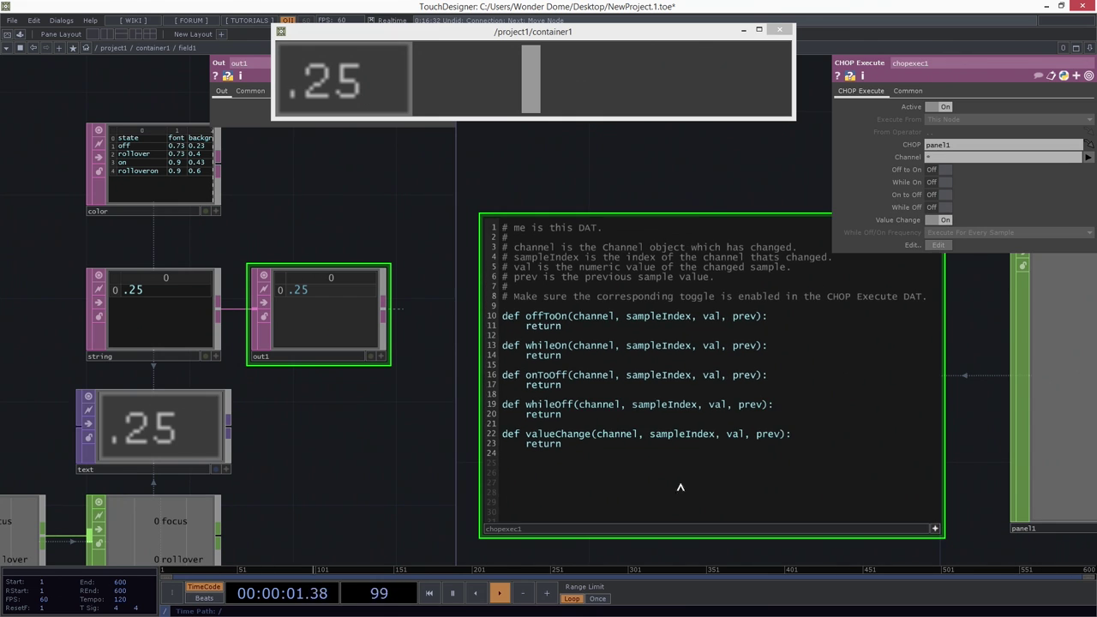
pyautogui.click(526, 444)
pyautogui.press('Return')
pyautogui.press('Return')
pyautogui.press('Return')
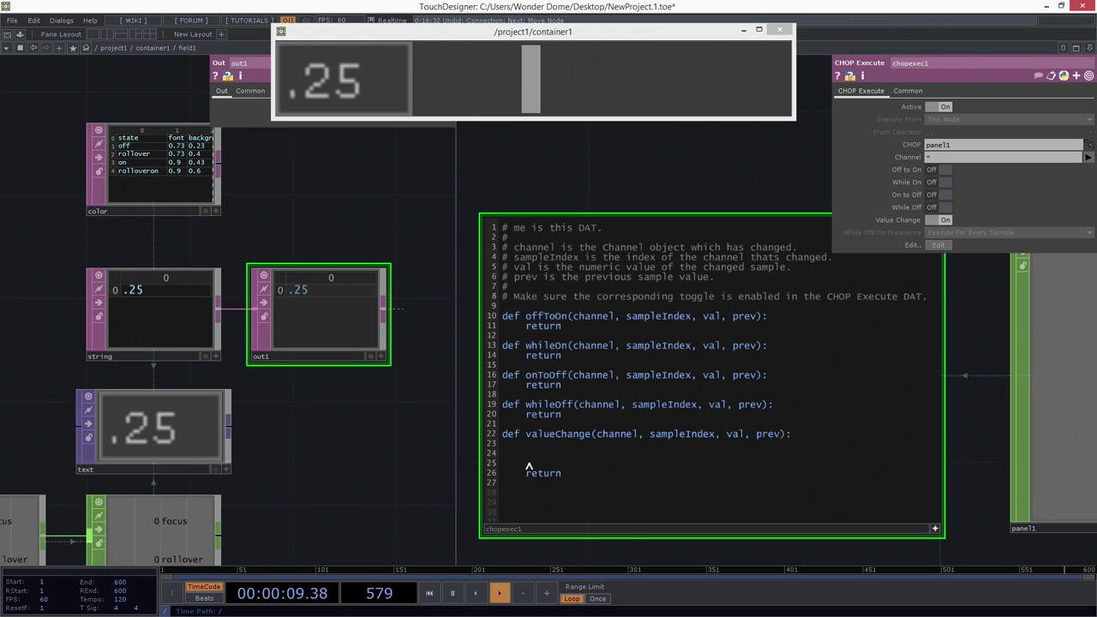
# Start the statement op('../') inside chopexec1's valueChange callback
pyautogui.click(529, 448)
pyautogui.scroll(3, 392, 429)
pyautogui.moveTo(406, 456); pyautogui.dragTo(458, 496)
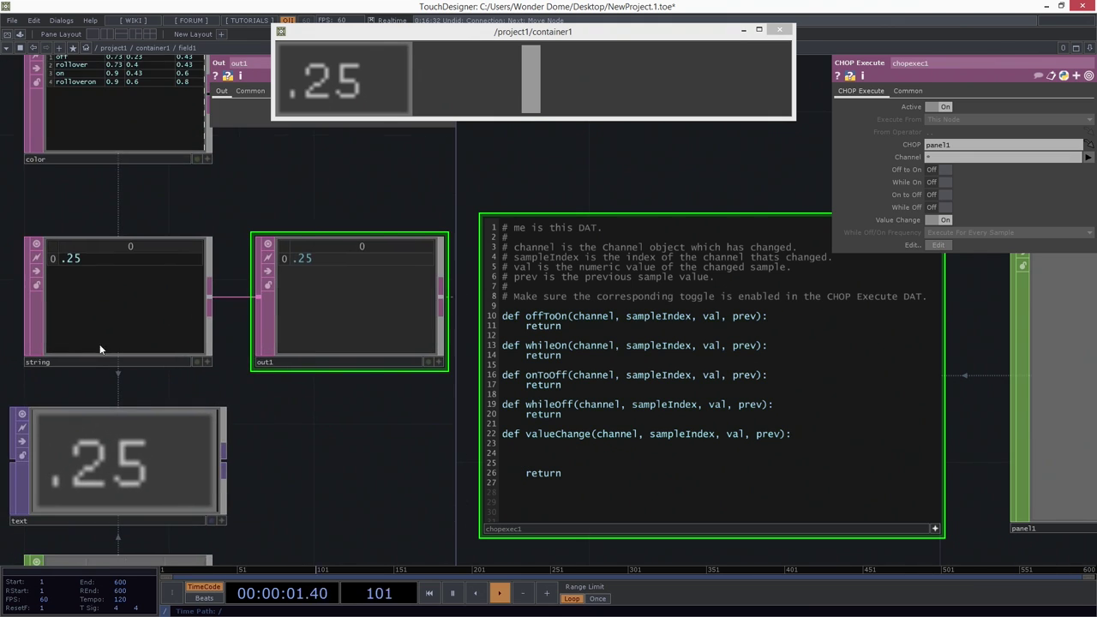
pyautogui.click(532, 457)
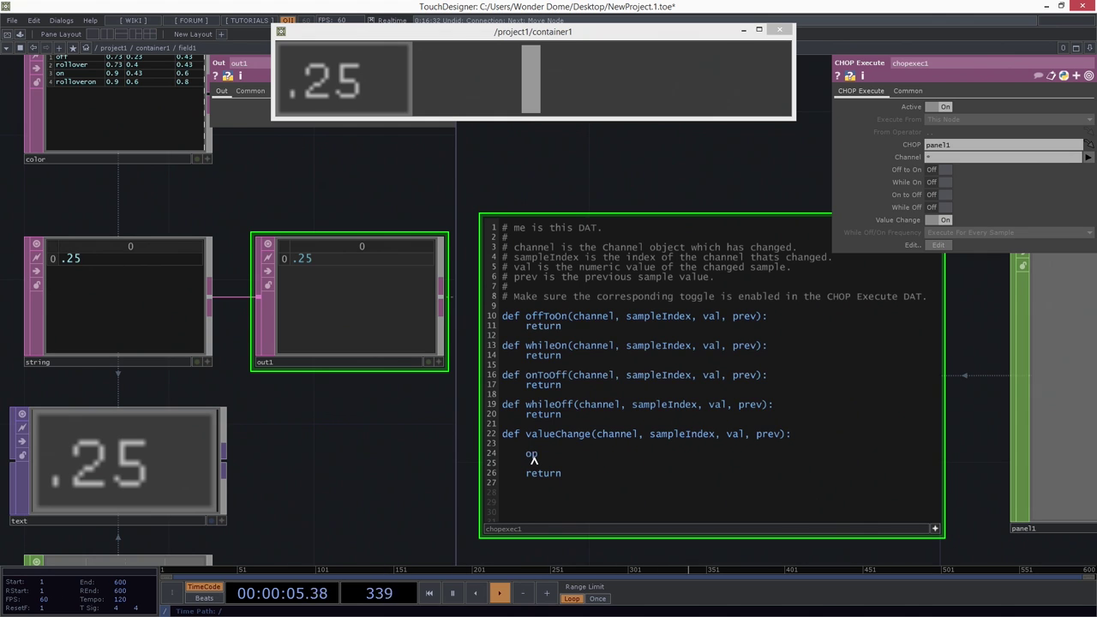
pyautogui.write('op')
pyautogui.write('()')
pyautogui.write("''")
pyautogui.write('../')
# Check the operator names in container1's and field1's networks and complete the path as op('../field1/string')
pyautogui.write('u')
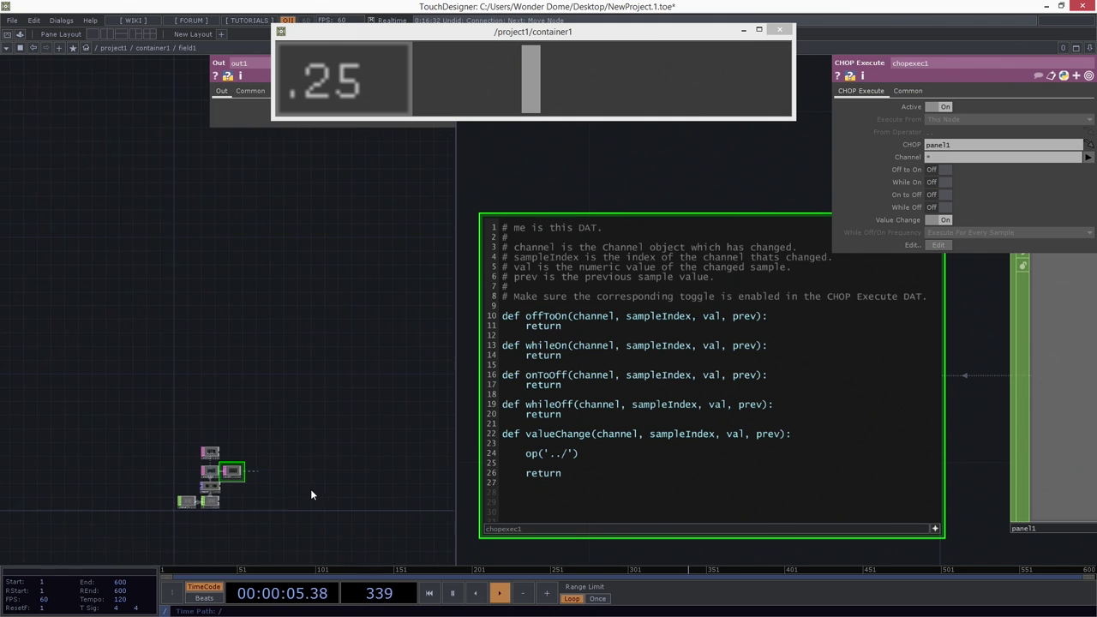
pyautogui.write('p')
pyautogui.moveTo(110, 394); pyautogui.dragTo(120, 508)
pyautogui.scroll(2, 129, 388)
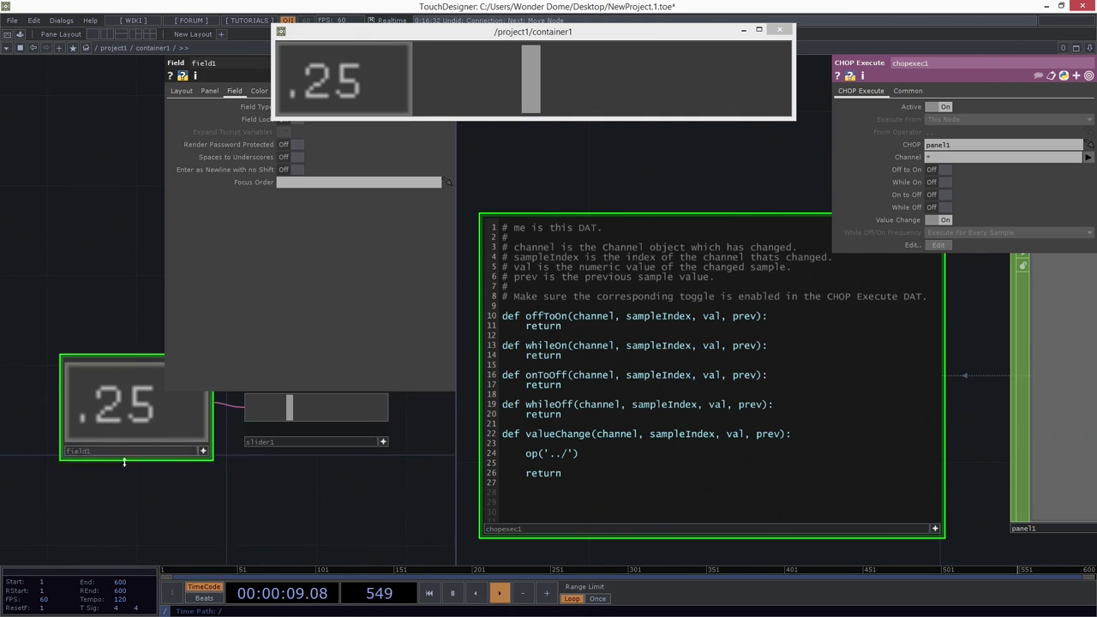
pyautogui.click(568, 454)
pyautogui.write('field1')
pyautogui.scroll(5, 142, 414)
pyautogui.scroll(4, 156, 348)
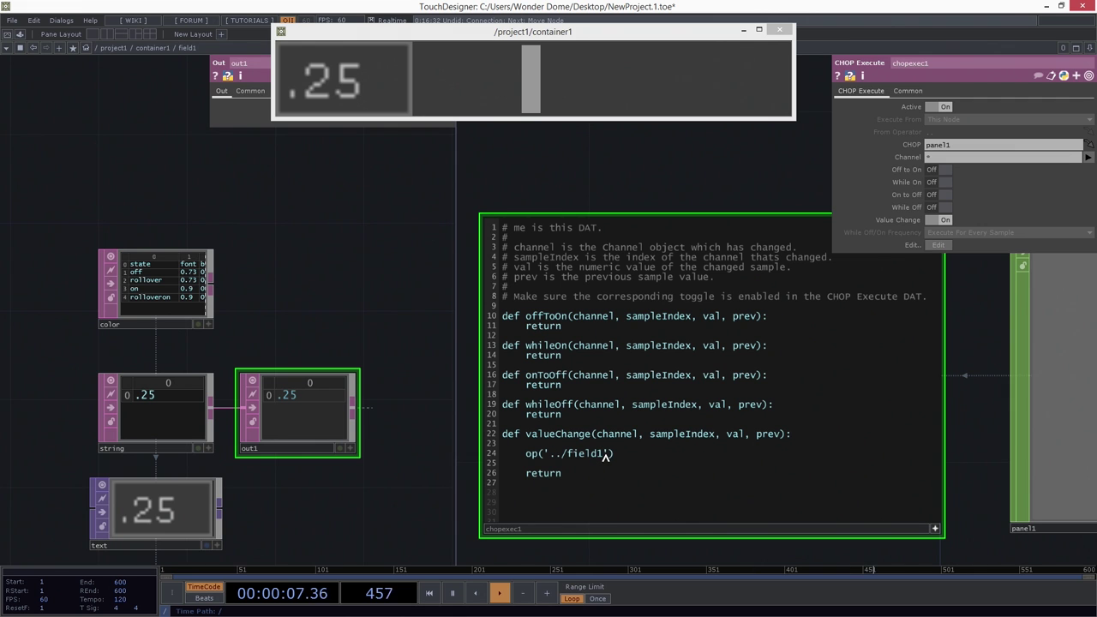
pyautogui.write('/string')
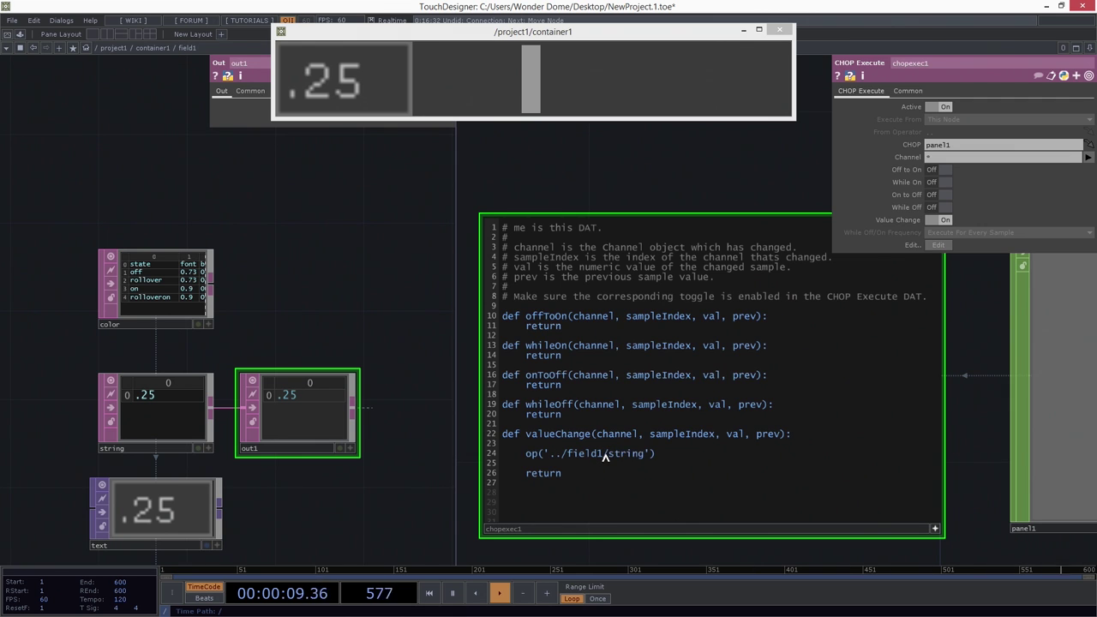
# Assign val to the string DAT's cell [ 0 , 0 ] and test it by sliding the knob to about 0.42
pyautogui.scroll(3, 374, 433)
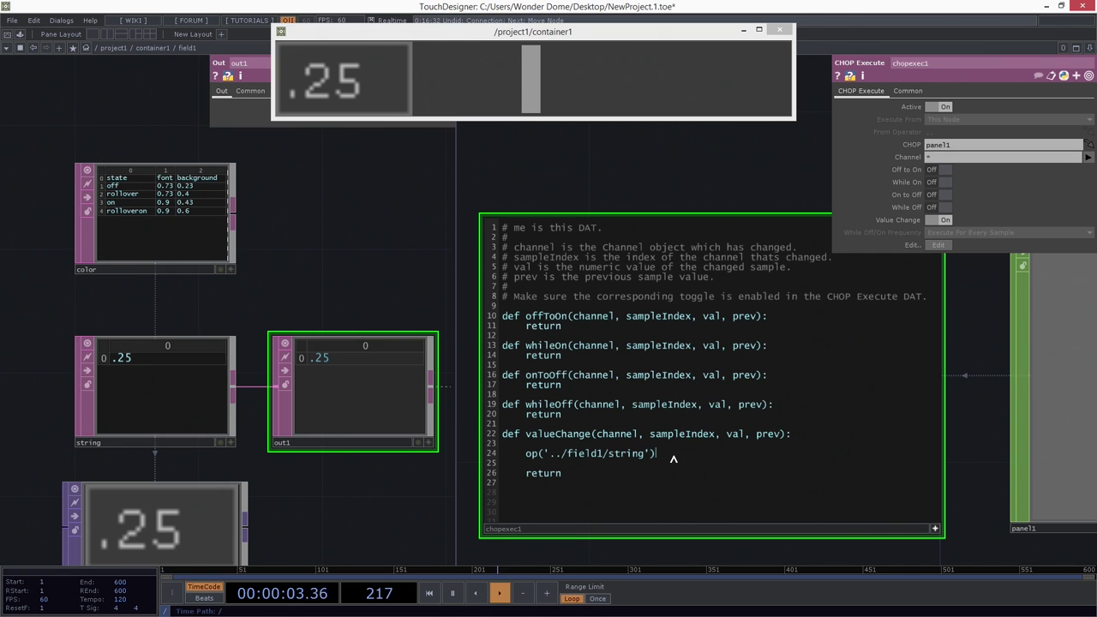
pyautogui.write('[]')
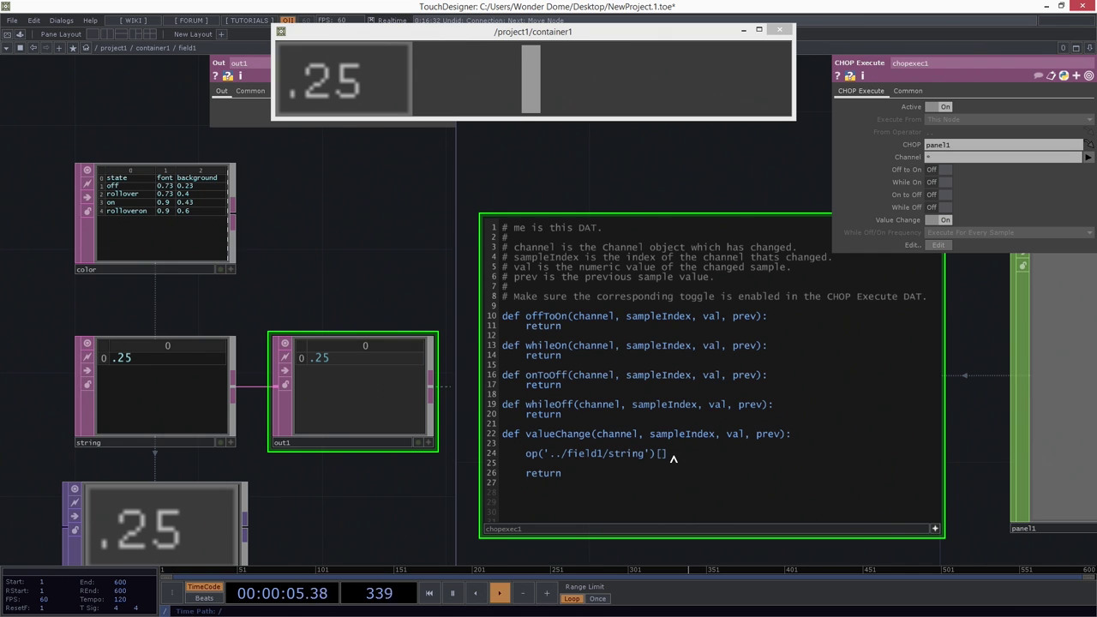
pyautogui.write('00')
pyautogui.write(',')
pyautogui.press('Left')
pyautogui.press('Left')
pyautogui.press('Left')
pyautogui.press('Left')
pyautogui.press('Right')
pyautogui.write('va')
pyautogui.moveTo(526, 101); pyautogui.dragTo(569, 125)
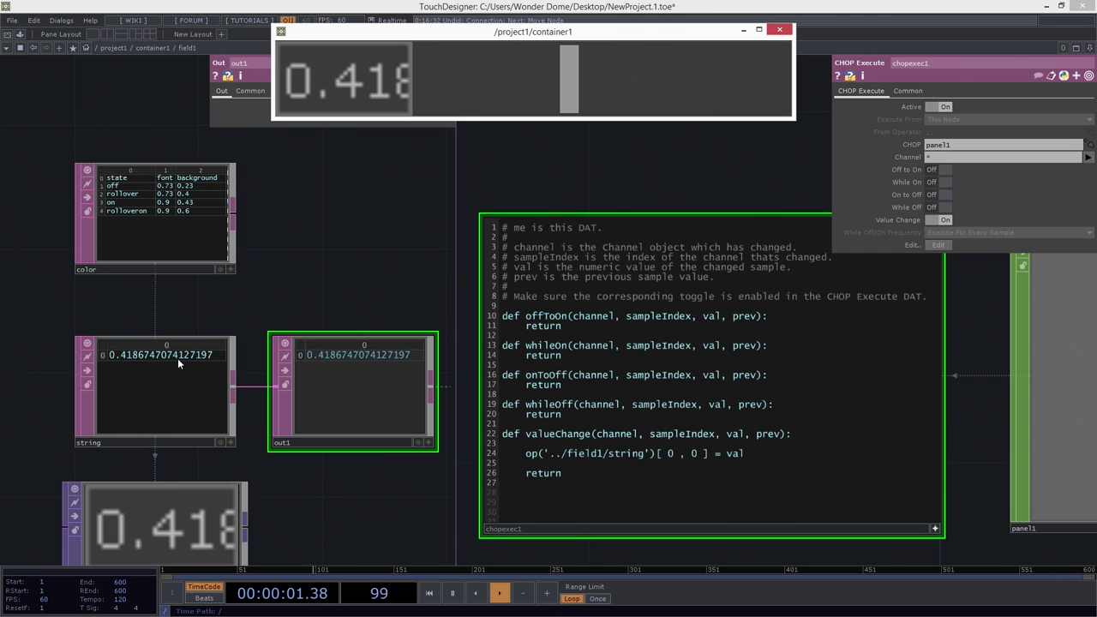
# Round the value written to the string DAT to two decimals with round( val , 2 )
pyautogui.click(725, 458)
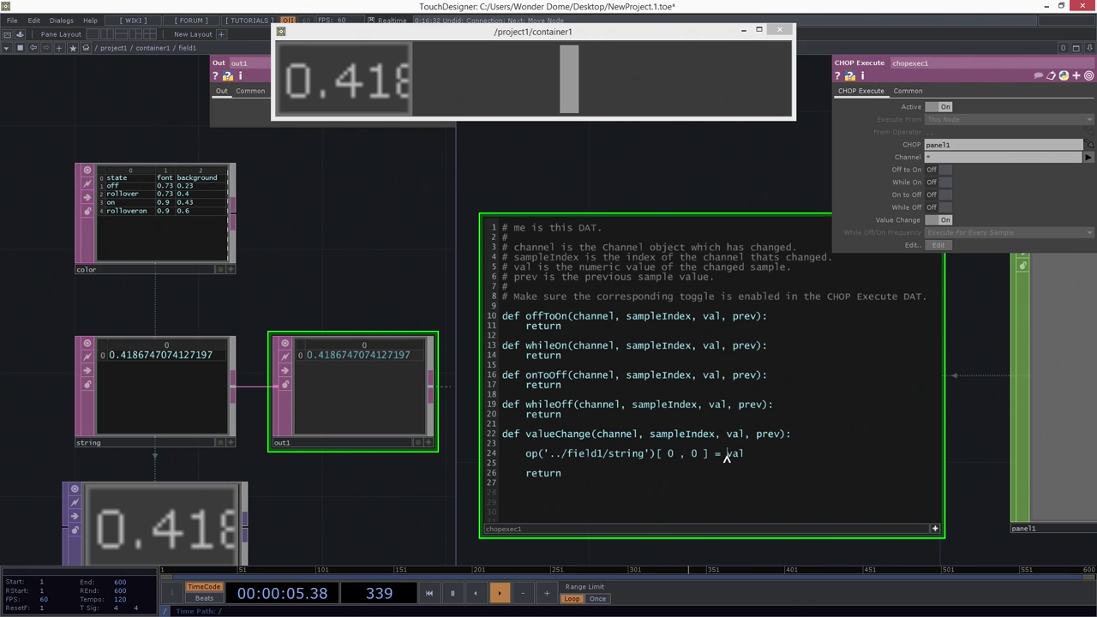
pyautogui.write('round(')
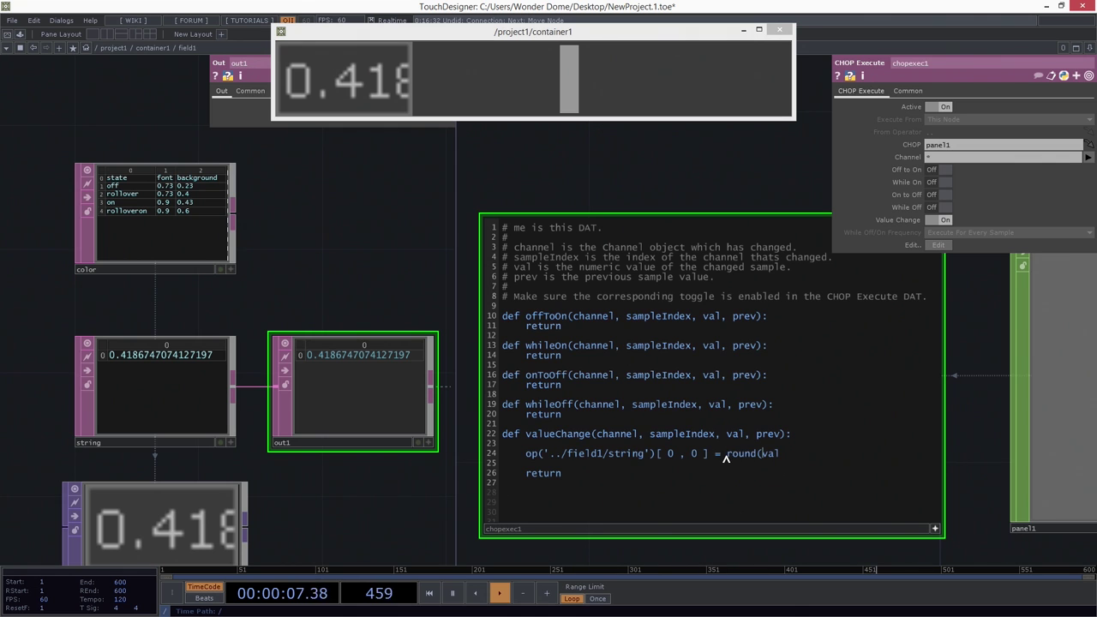
pyautogui.click(804, 463)
pyautogui.click(807, 461)
pyautogui.write(', 2')
pyautogui.write(' )')
pyautogui.write(' )')
# Test both directions by sliding the knob to 0.64 and entering .25 in the field, and stop editing chopexec1
pyautogui.moveTo(584, 82); pyautogui.dragTo(654, 97)
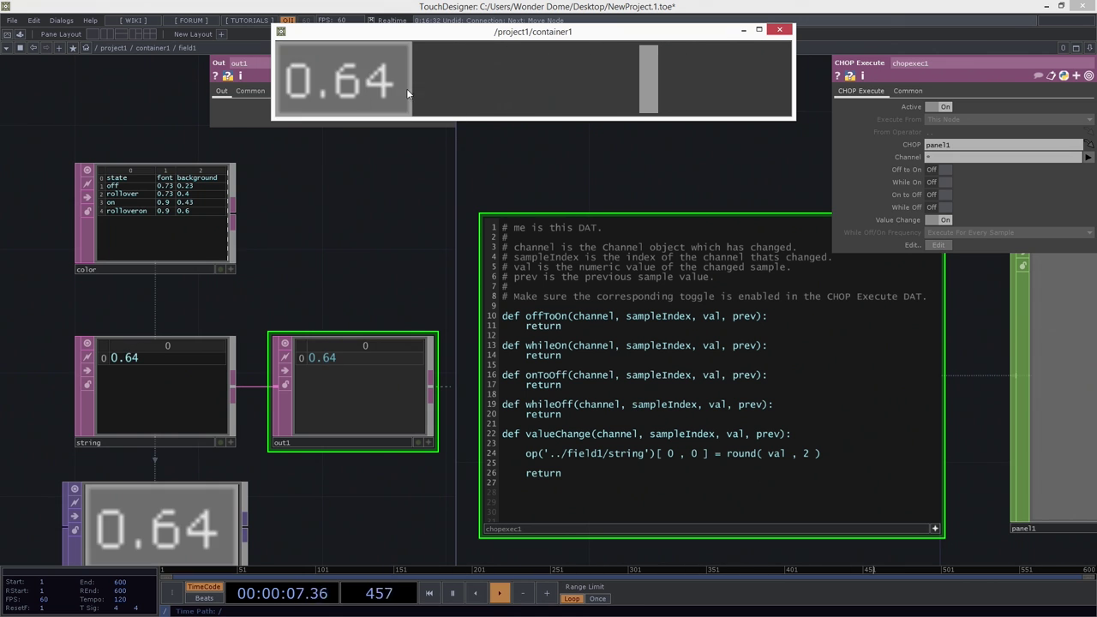
pyautogui.write('.25')
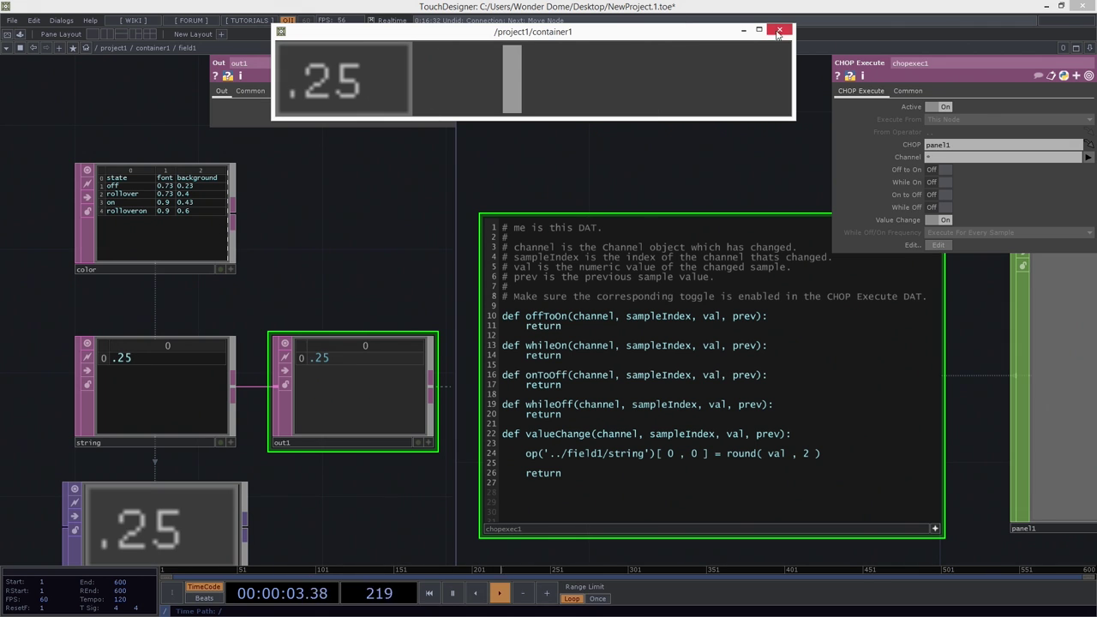
pyautogui.moveTo(329, 206); pyautogui.dragTo(320, 197)
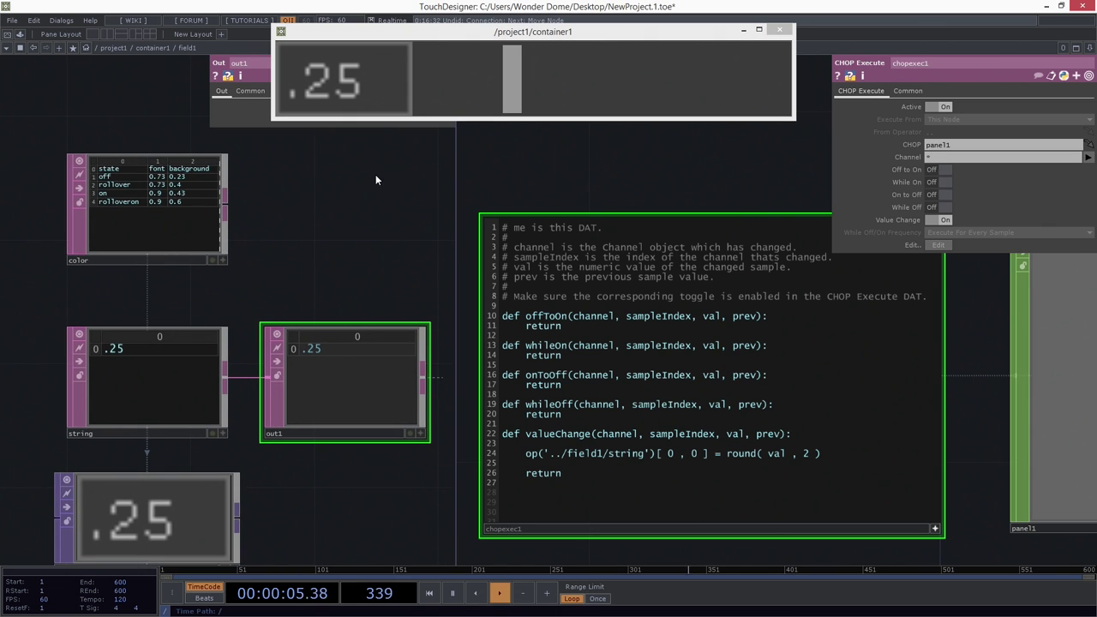
pyautogui.scroll(-4, 377, 176)
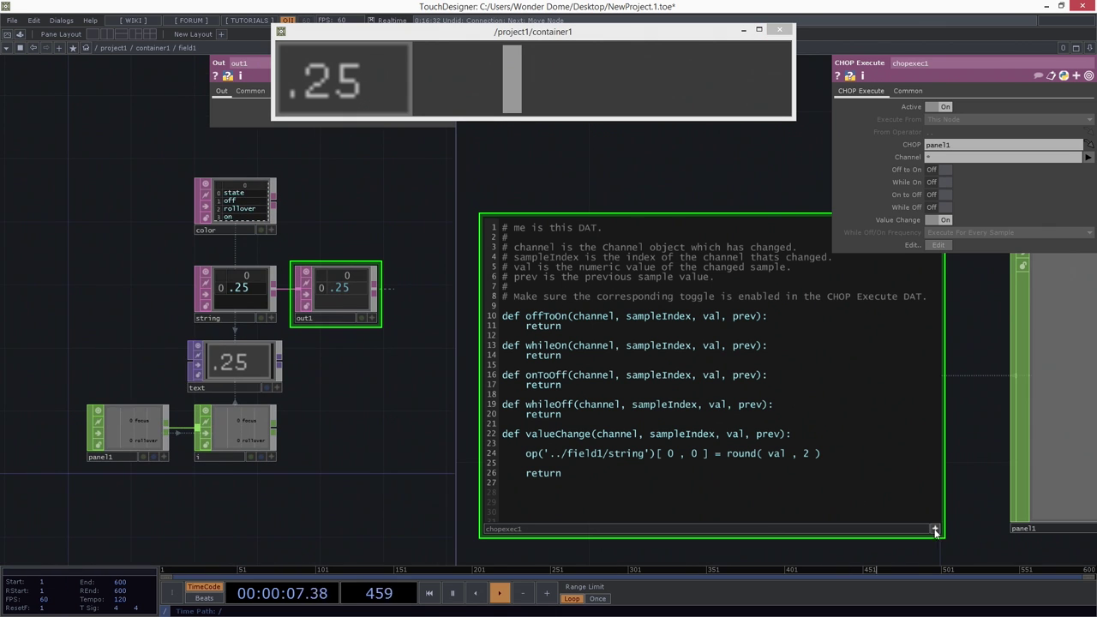
pyautogui.click(934, 529)
# Add a Text TOP below math1 in slider1's network
pyautogui.moveTo(962, 519); pyautogui.dragTo(825, 463)
pyautogui.scroll(-5, 825, 462)
pyautogui.moveTo(937, 439); pyautogui.dragTo(594, 296)
pyautogui.scroll(-3, 594, 296)
pyautogui.moveTo(762, 428); pyautogui.dragTo(740, 476)
pyautogui.doubleClick(626, 347)
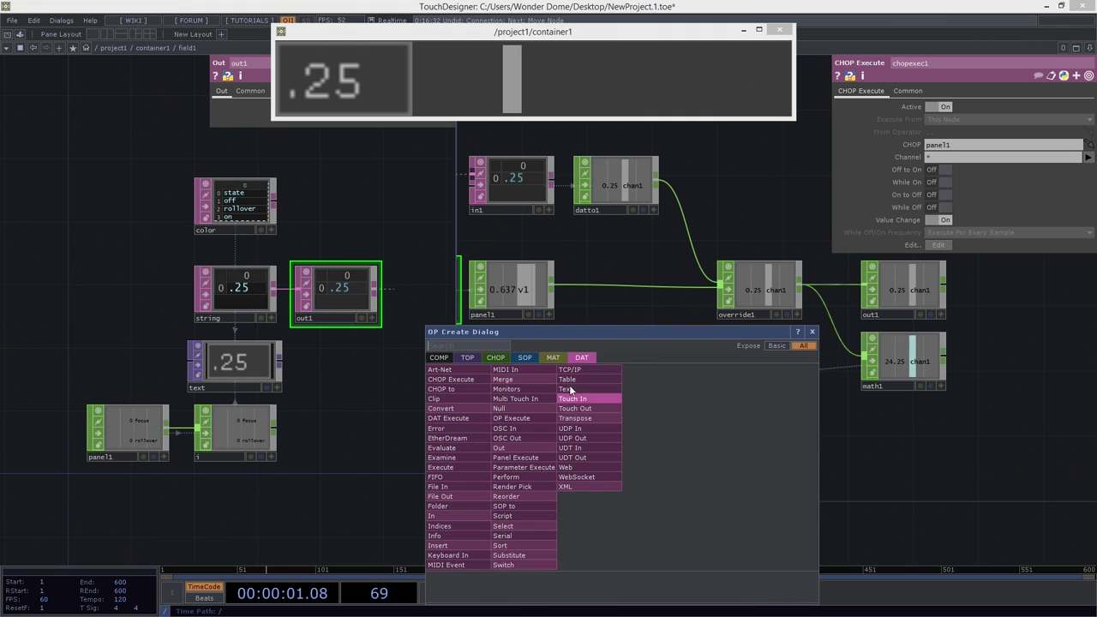
pyautogui.click(470, 357)
pyautogui.write('ba')
pyautogui.press('BackSpace')
pyautogui.press('BackSpace')
pyautogui.write('e')
pyautogui.press('BackSpace')
pyautogui.write('te')
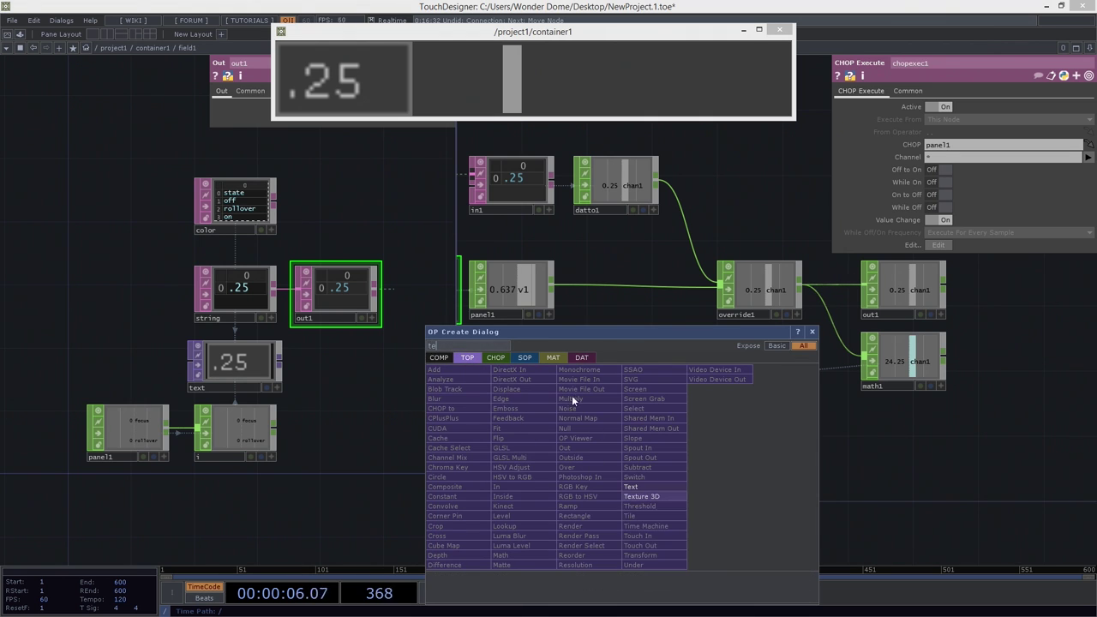
pyautogui.click(637, 486)
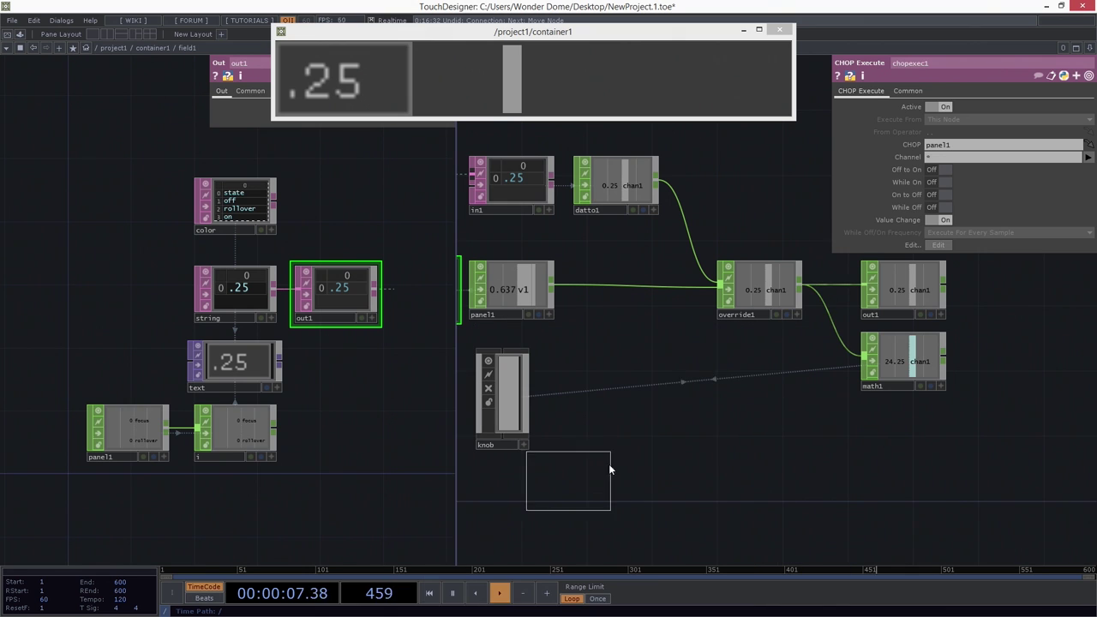
pyautogui.click(905, 434)
# Position the new Text TOP just beneath math1 and rename it bg
pyautogui.moveTo(560, 447); pyautogui.dragTo(405, 450)
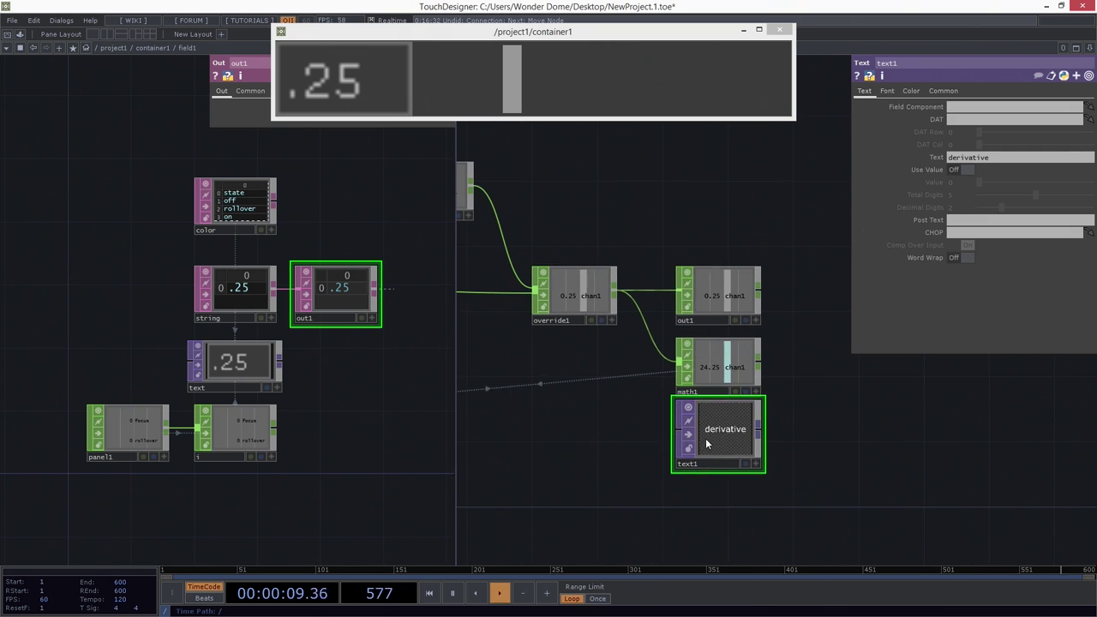
pyautogui.moveTo(705, 441); pyautogui.dragTo(705, 449)
pyautogui.click(702, 474)
pyautogui.write('bg')
pyautogui.press('Return')
pyautogui.scroll(4, 703, 487)
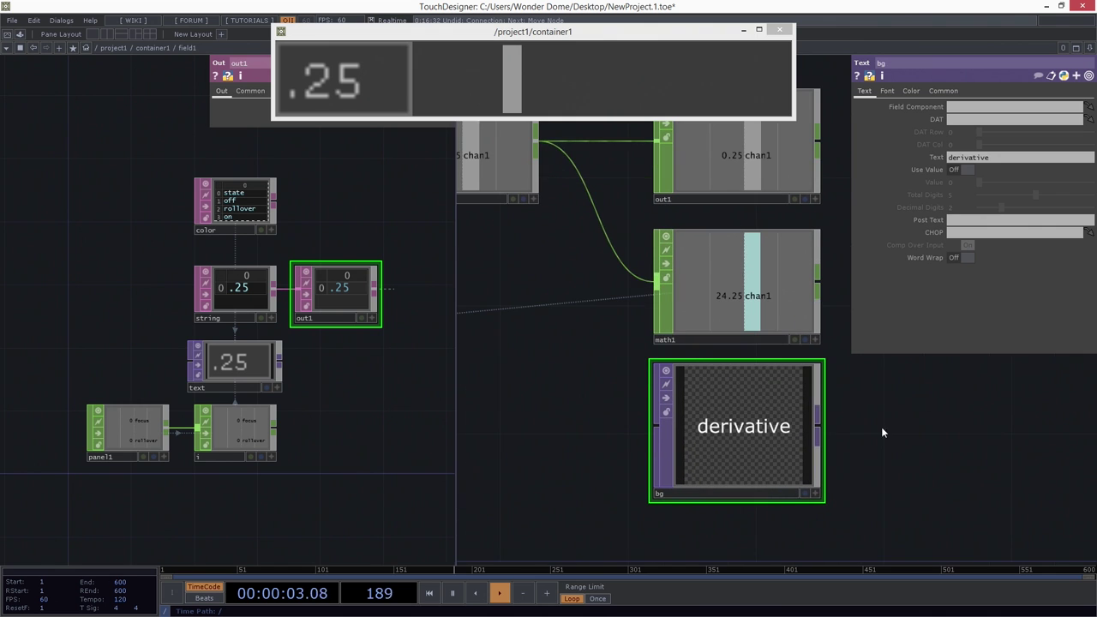
# Set bg's horizontal resolution to the expression me.parent().par.w
pyautogui.click(943, 90)
pyautogui.click(927, 119)
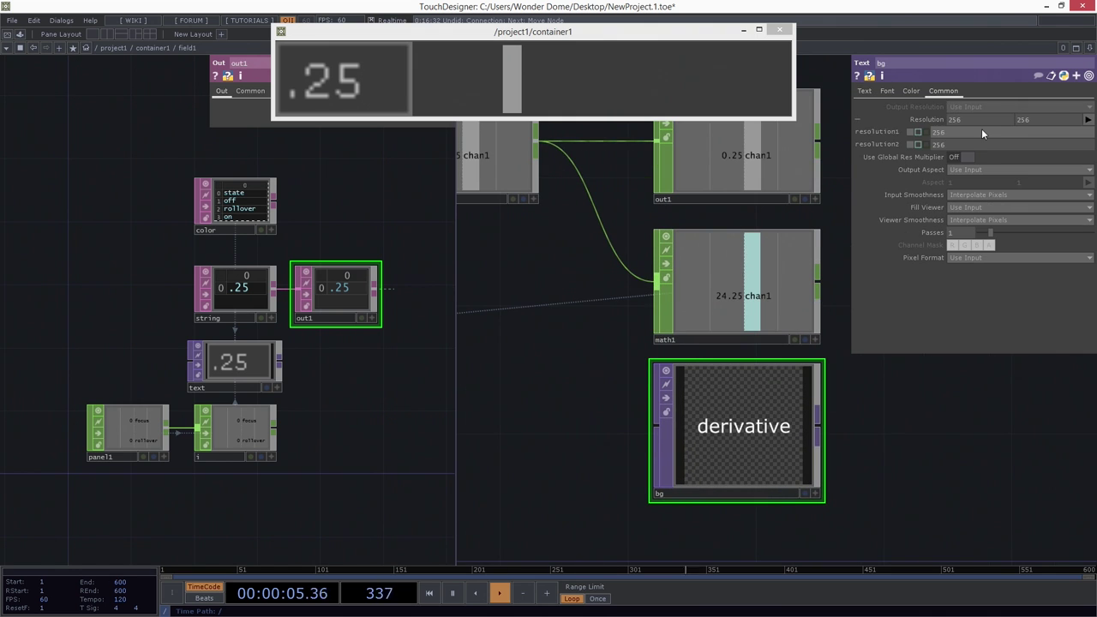
pyautogui.click(981, 133)
pyautogui.write('me.parent')
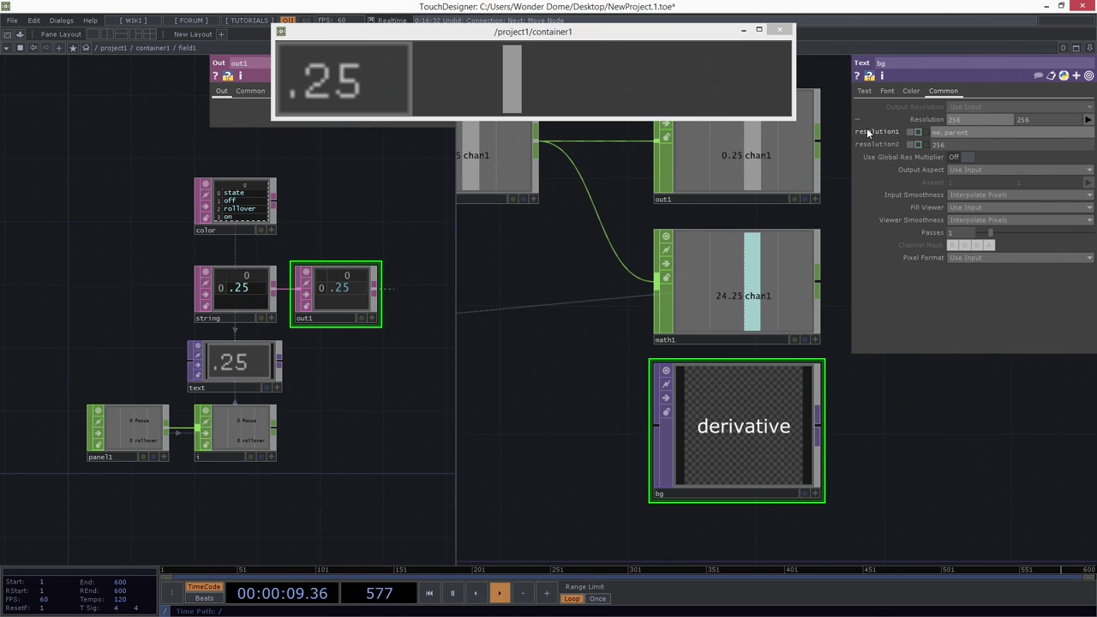
pyautogui.write('().par.w')
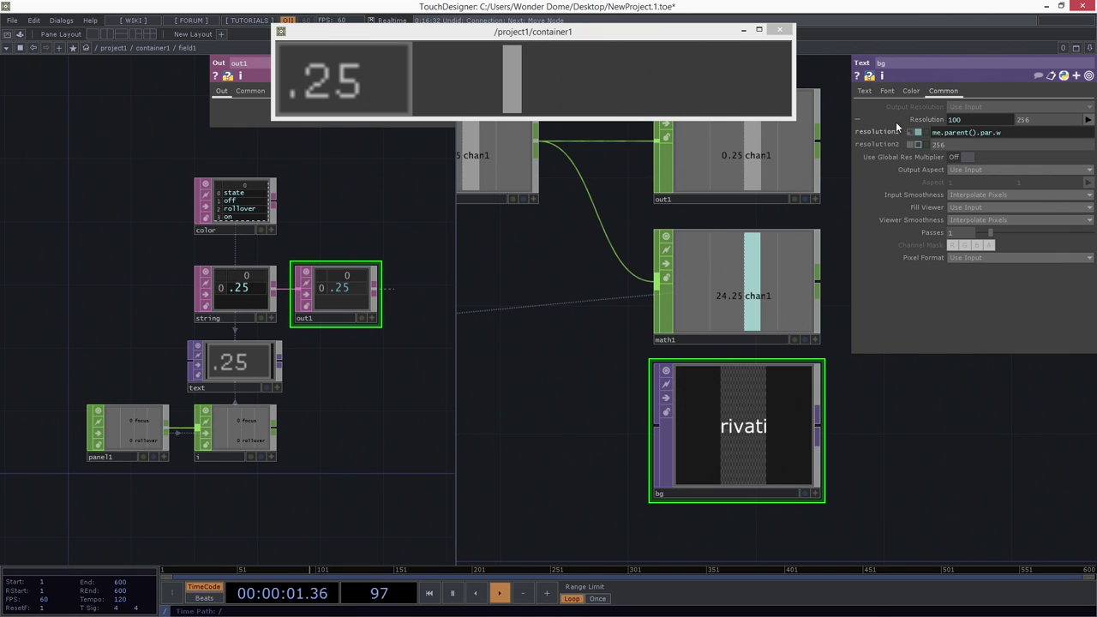
# Set bg's vertical resolution to the expression me.parent().par.h, adapted from a copy of the horizontal resolution expression
pyautogui.moveTo(1008, 133); pyautogui.dragTo(893, 134)
pyautogui.hotkey('ctrl', 'c')
pyautogui.click(1003, 144)
pyautogui.hotkey('ctrl', 'v')
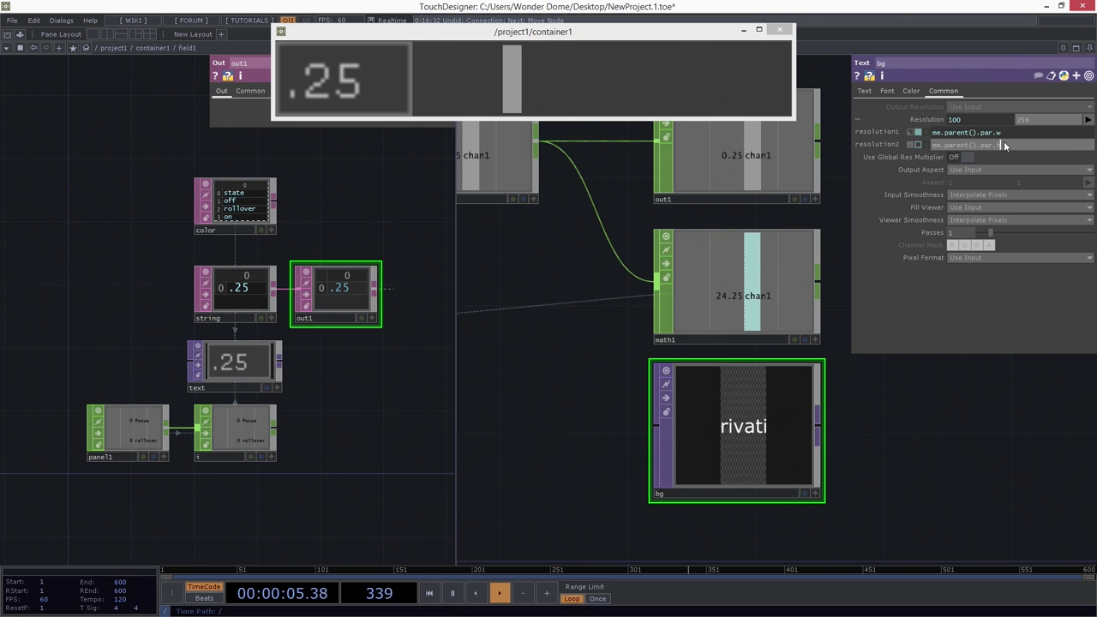
pyautogui.press('BackSpace')
pyautogui.write('h')
pyautogui.press('Return')
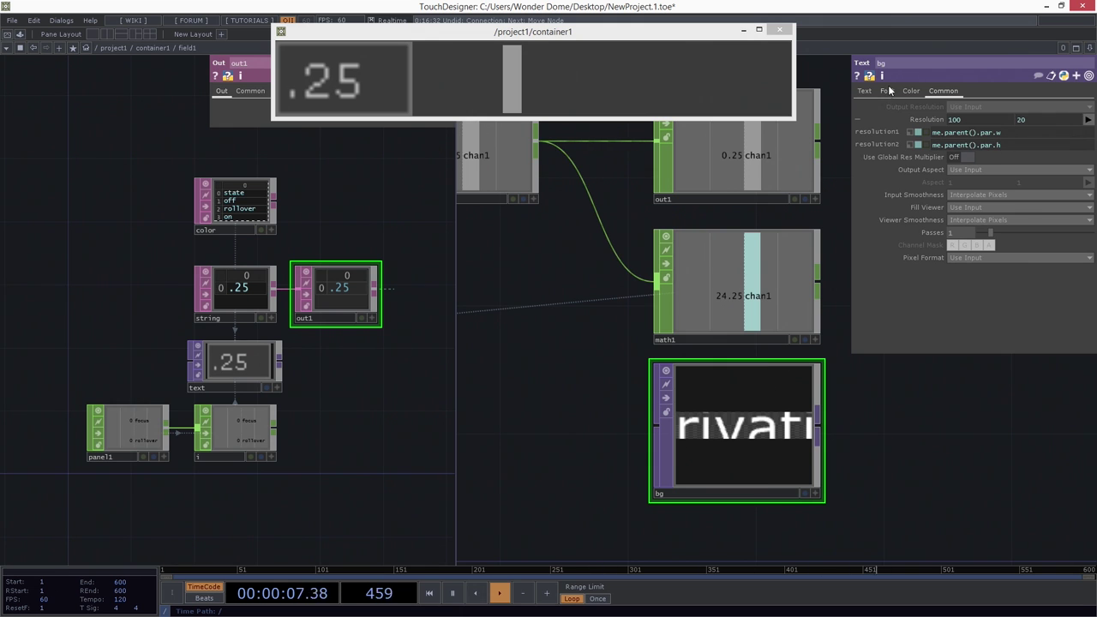
# Set bg's horizontal font size to 11
pyautogui.click(888, 91)
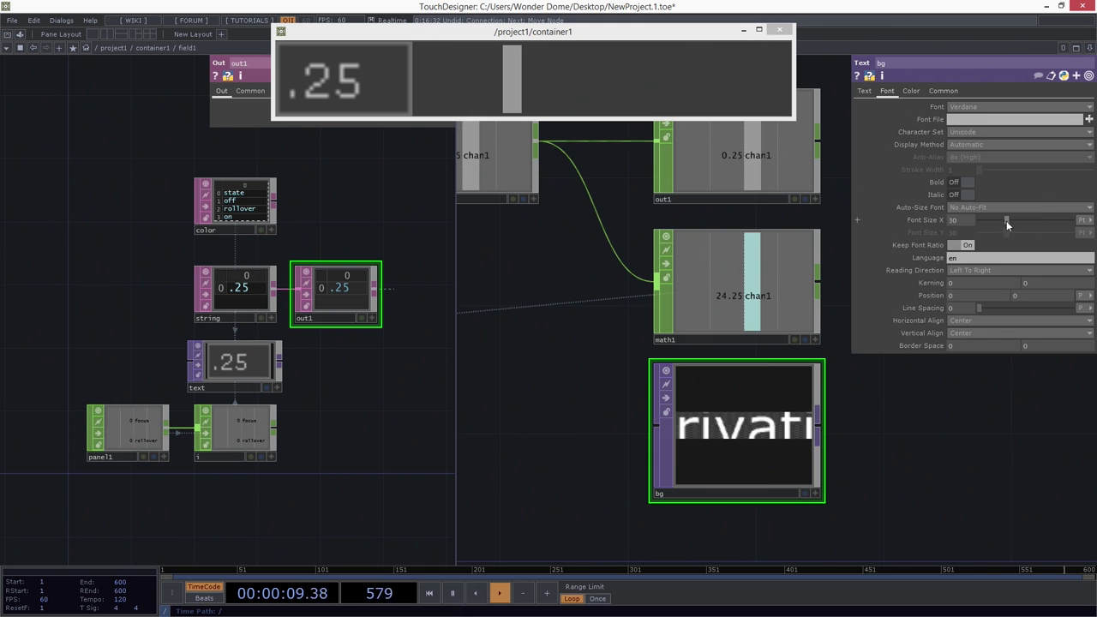
pyautogui.moveTo(1005, 220); pyautogui.dragTo(990, 225)
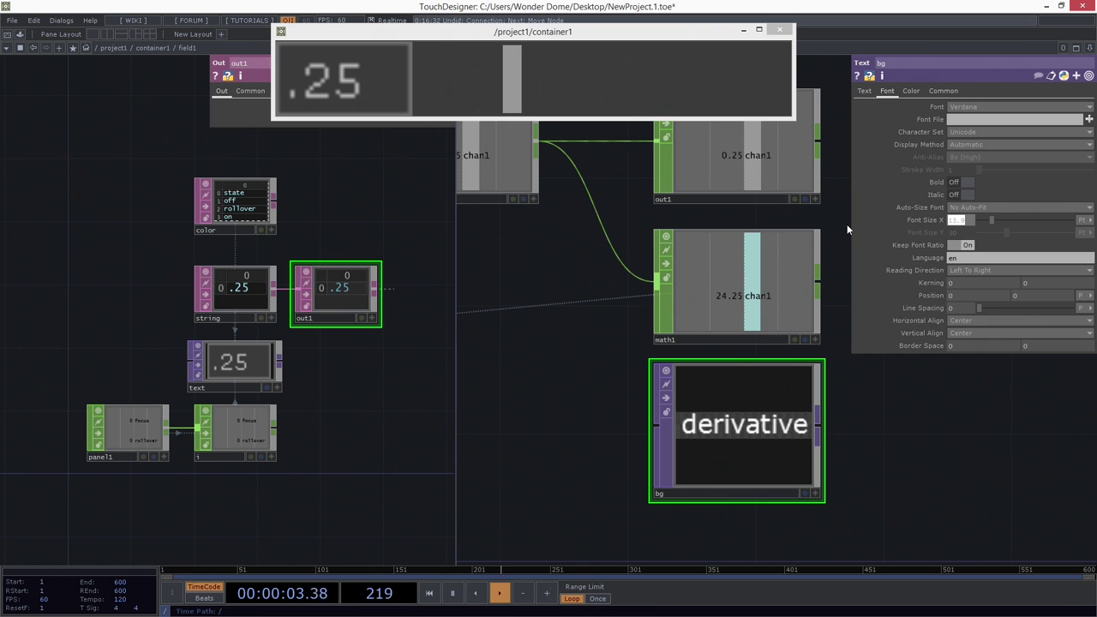
pyautogui.write('12')
pyautogui.press('Return')
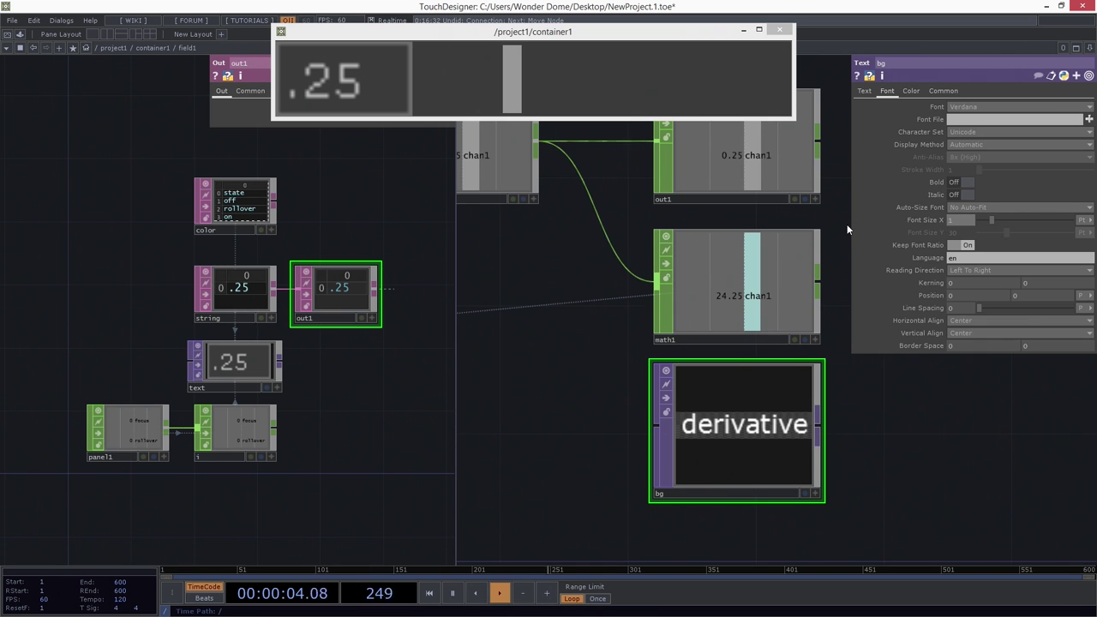
pyautogui.click(966, 222)
pyautogui.write('11')
pyautogui.press('Return')
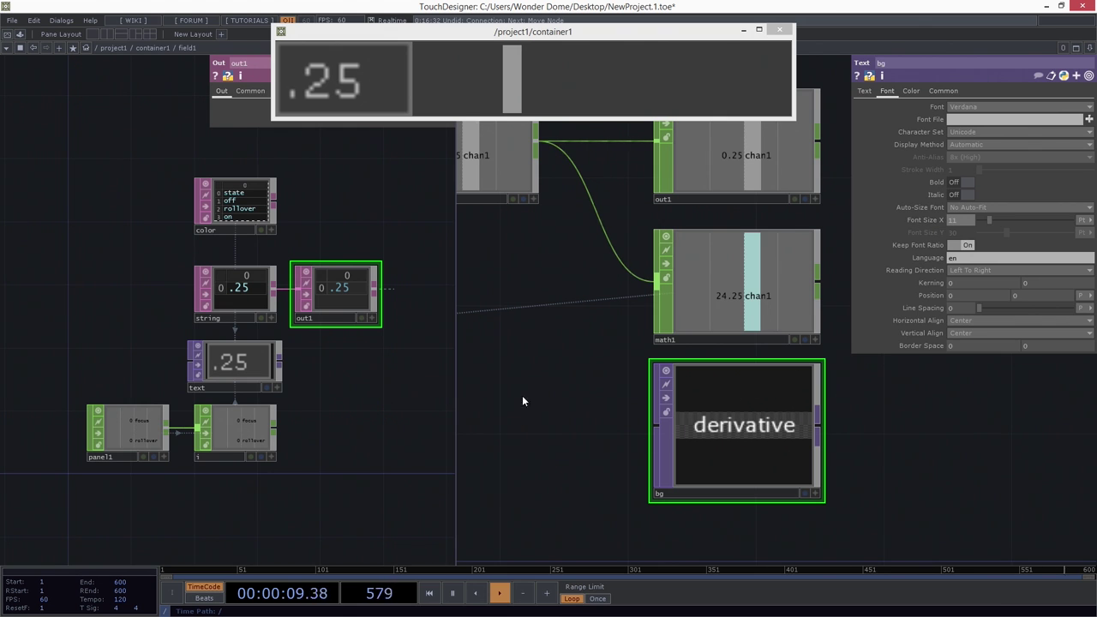
# Add a Table DAT to the network just below bg
pyautogui.click(867, 93)
pyautogui.moveTo(855, 471); pyautogui.dragTo(787, 340)
pyautogui.press('Tab')
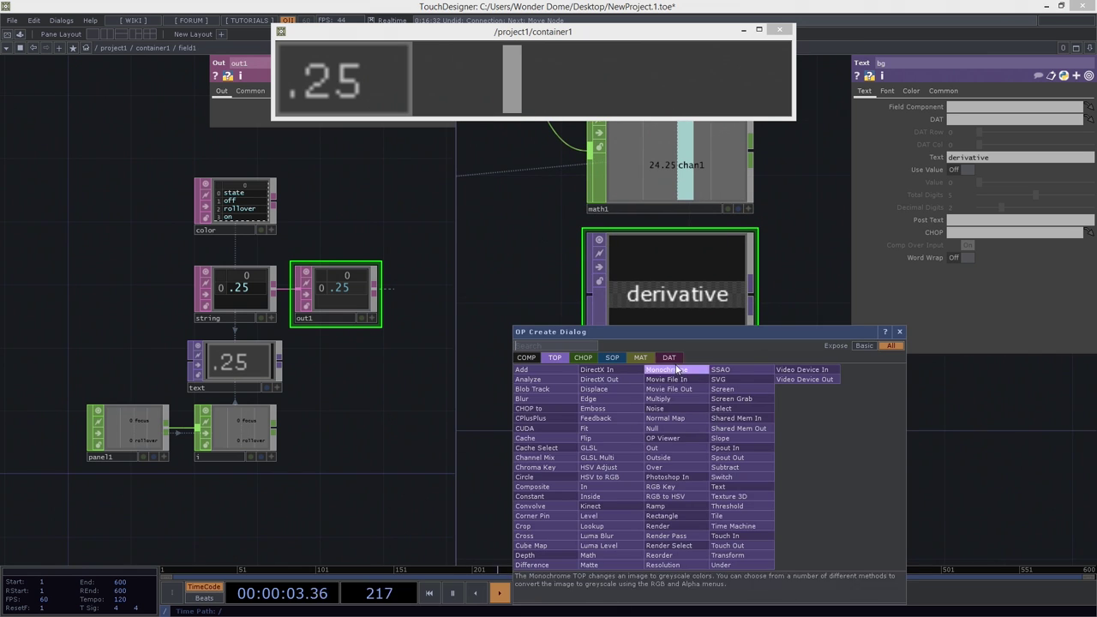
pyautogui.click(674, 358)
pyautogui.write('te')
pyautogui.click(675, 379)
pyautogui.click(658, 454)
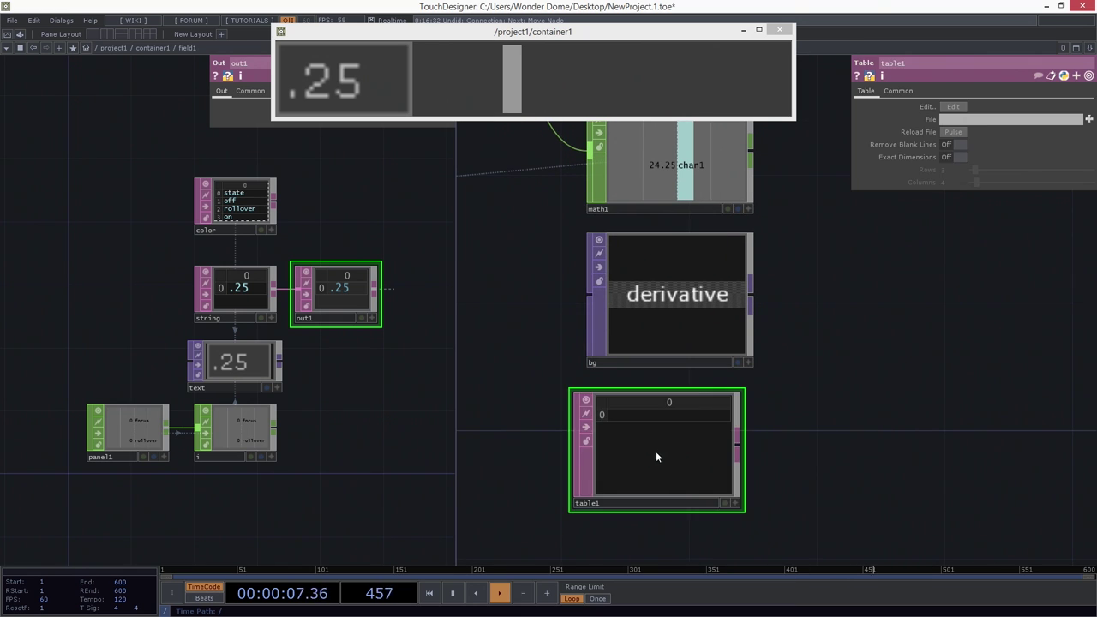
# Assign table1 as the DAT source of bg and clear the default text from bg's Text parameter
pyautogui.moveTo(655, 455); pyautogui.dragTo(981, 121)
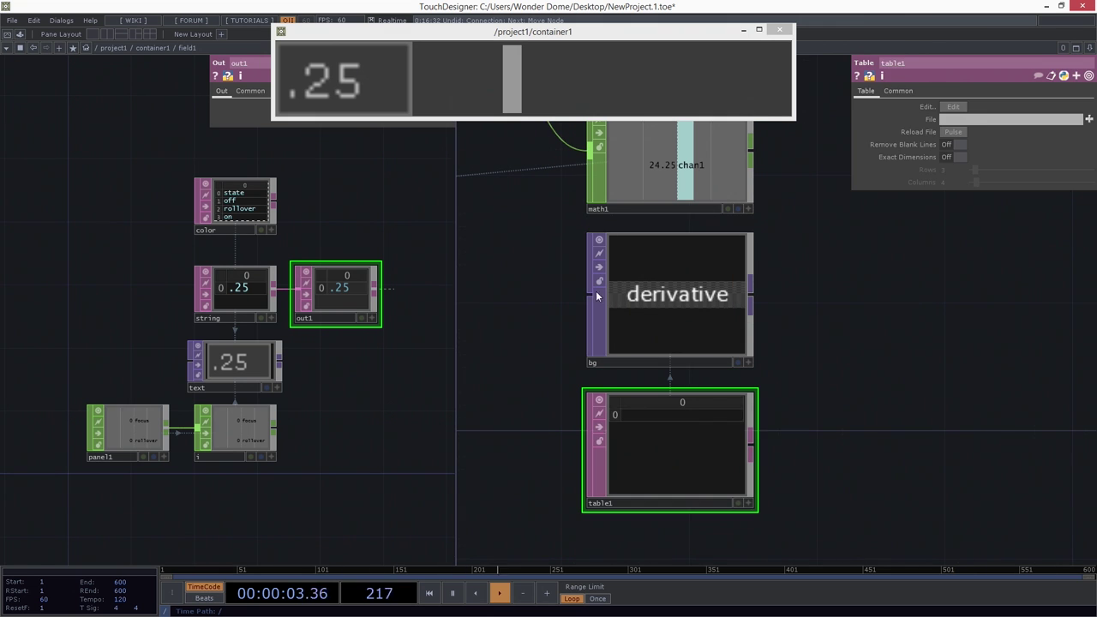
pyautogui.click(724, 287)
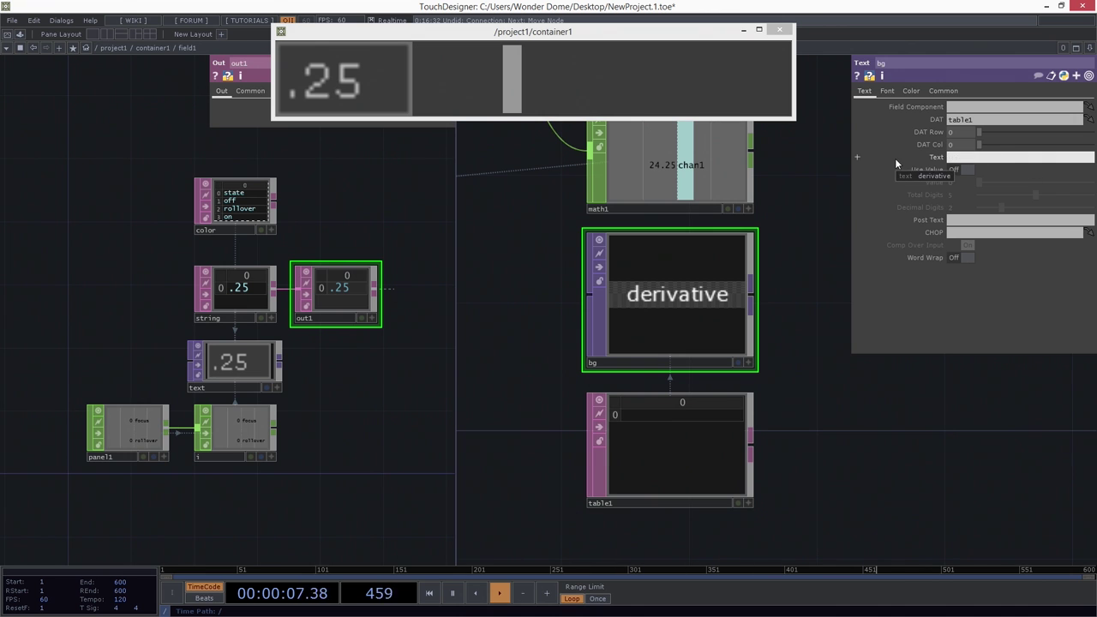
pyautogui.click(643, 501)
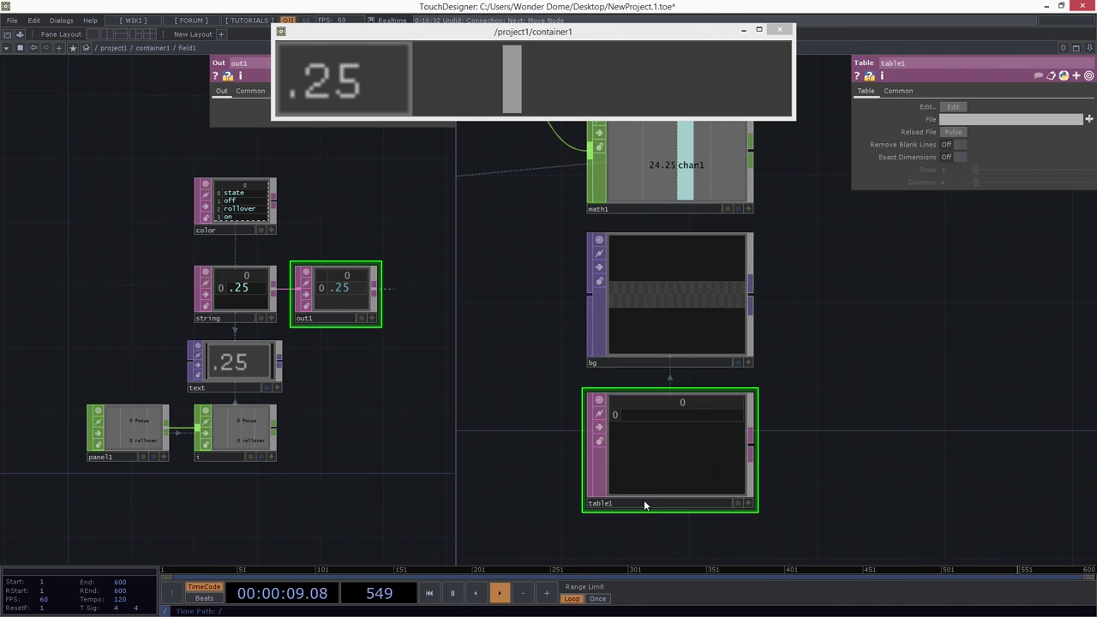
# Enter Slider + Val in the first cell of table1
pyautogui.click(653, 415)
pyautogui.write('Slider')
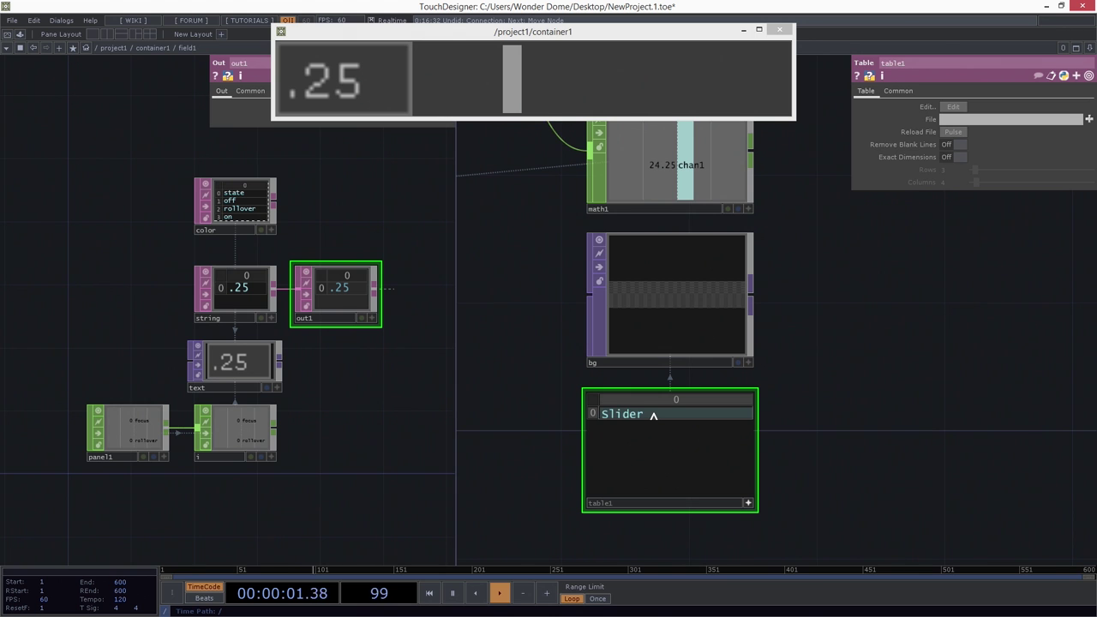
pyautogui.write(' + Val')
pyautogui.press('Return')
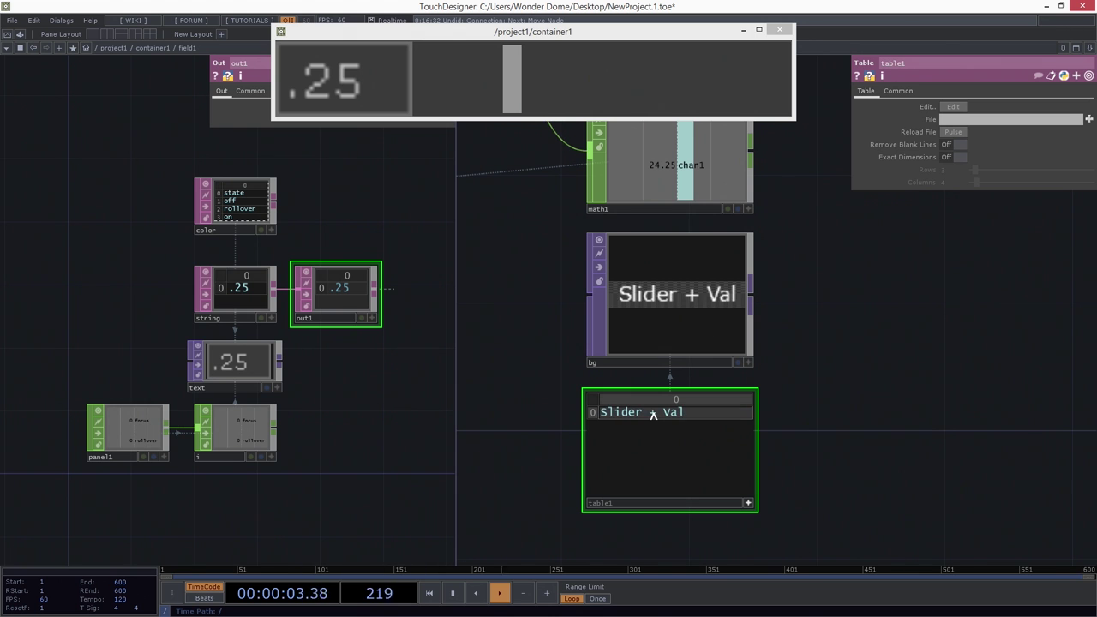
# Leave slider1's network and set slider1's Background TOP to ./bg
pyautogui.scroll(-10, 849, 362)
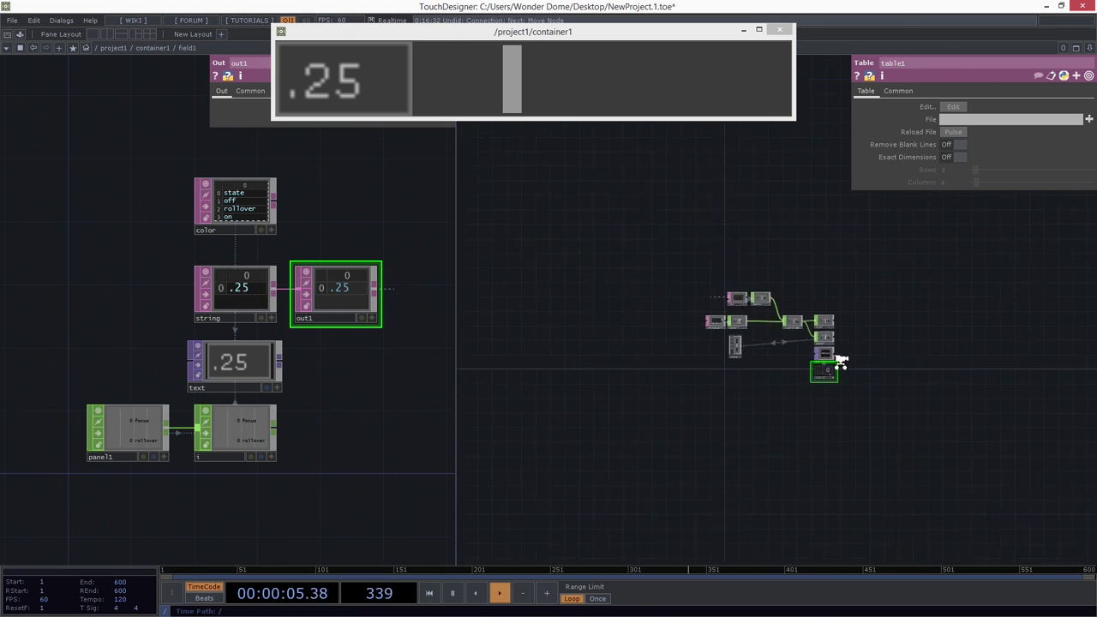
pyautogui.click(668, 343)
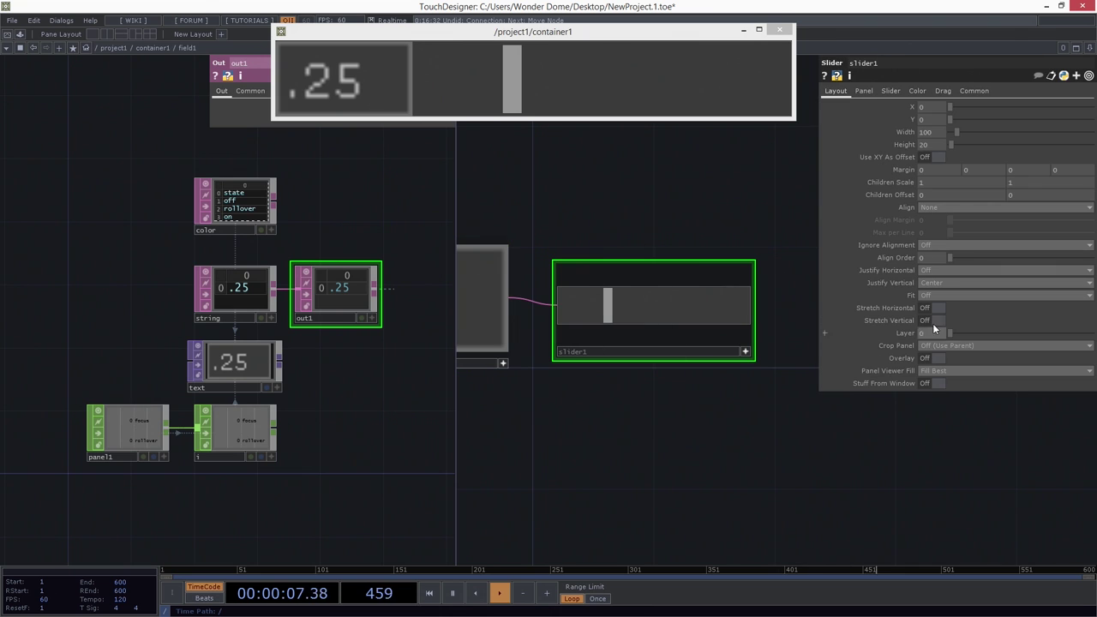
pyautogui.click(896, 92)
pyautogui.click(864, 92)
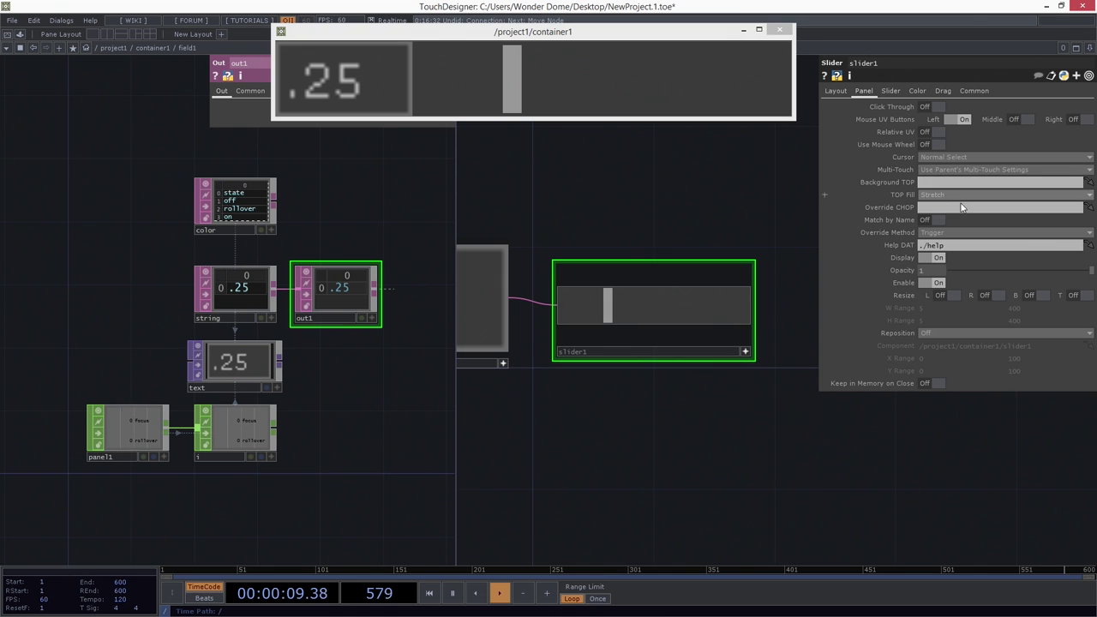
pyautogui.write('./')
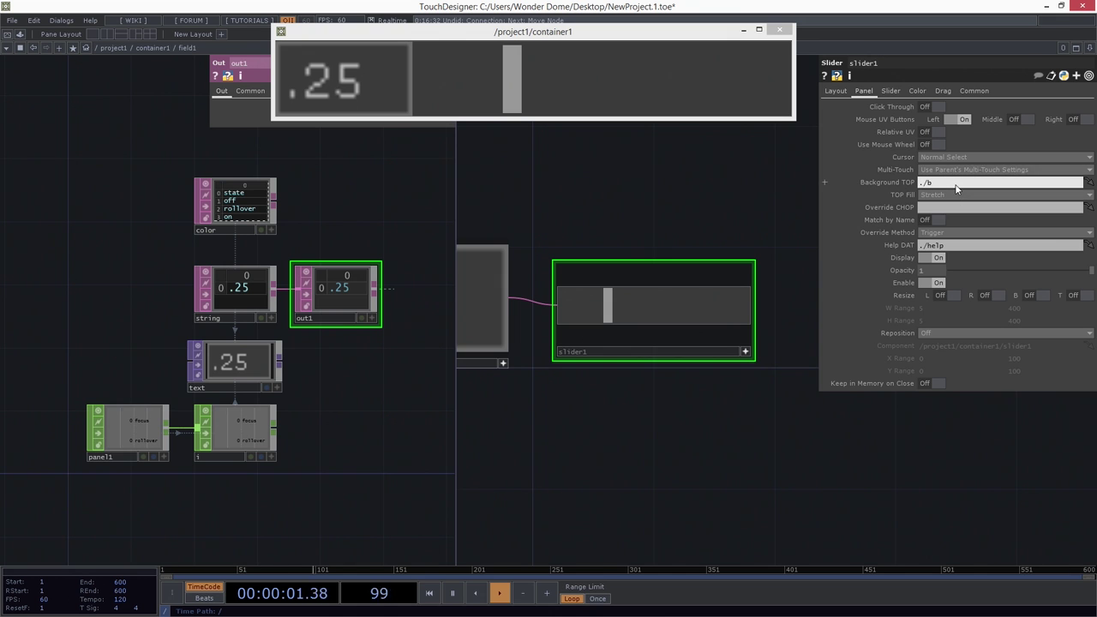
pyautogui.write('bg')
pyautogui.press('Return')
# Test the knob over the text background by sliding it to 0.36, and close the floating container1 window
pyautogui.moveTo(514, 79); pyautogui.dragTo(549, 86)
pyautogui.moveTo(540, 150); pyautogui.dragTo(663, 182)
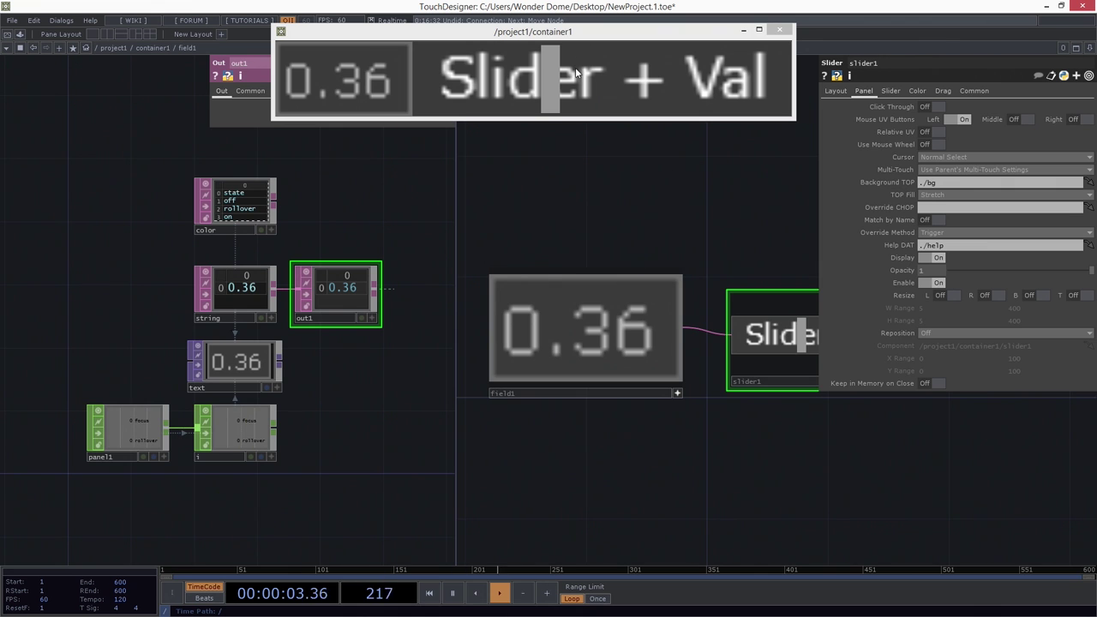
pyautogui.moveTo(528, 33); pyautogui.dragTo(401, 211)
pyautogui.click(651, 206)
pyautogui.click(477, 48)
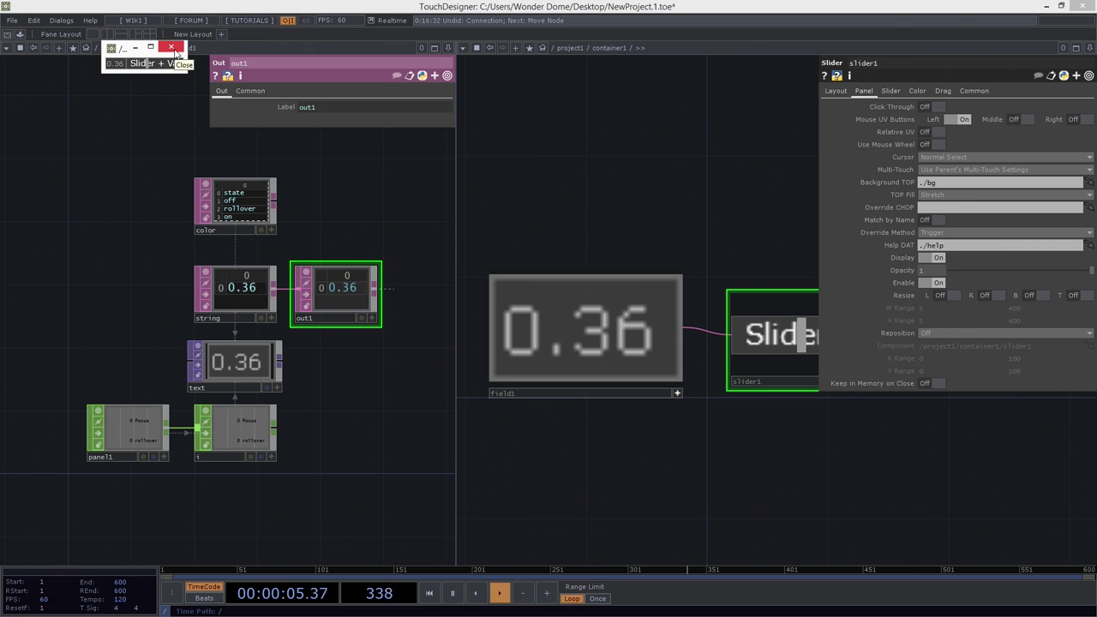
pyautogui.click(174, 48)
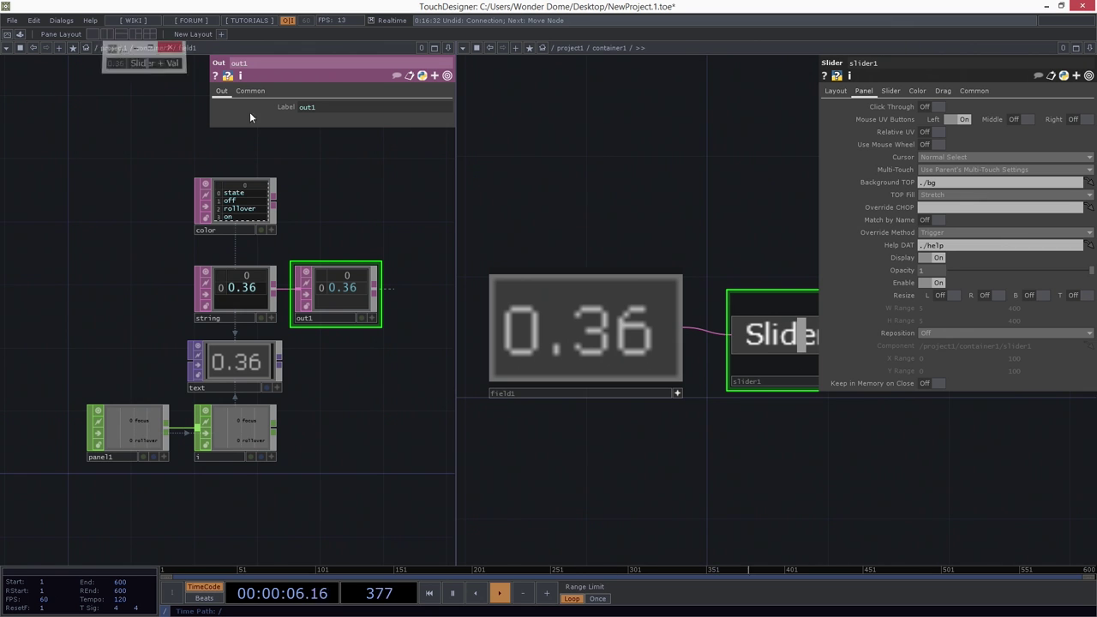
# Switch to a single-pane layout at the project1 level and deactivate container1's viewer
pyautogui.scroll(-5, 610, 224)
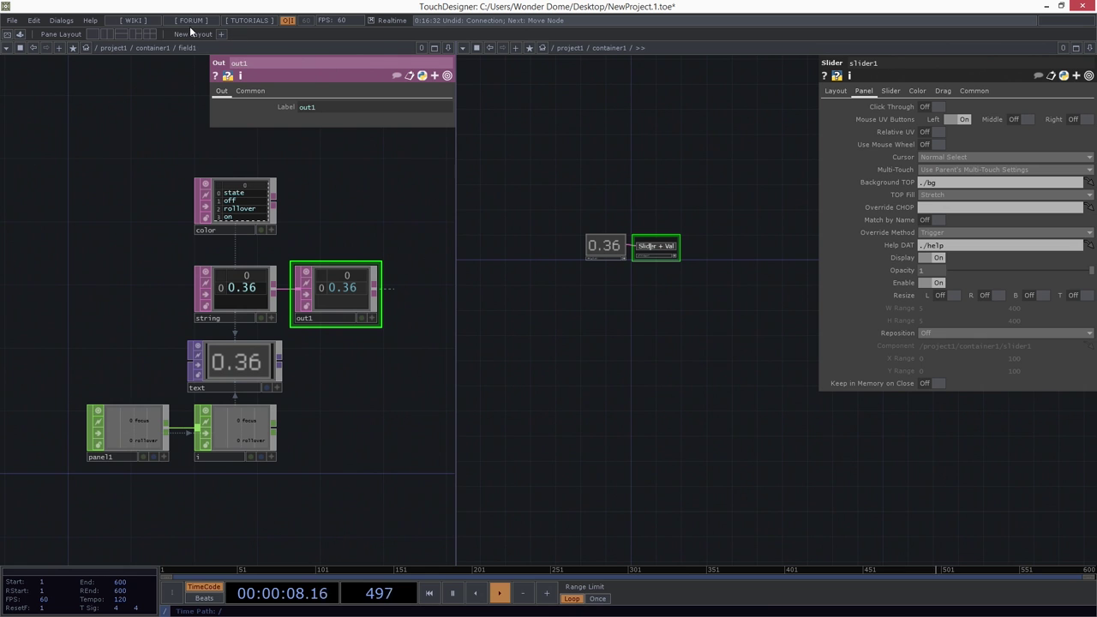
pyautogui.click(94, 35)
pyautogui.press('u')
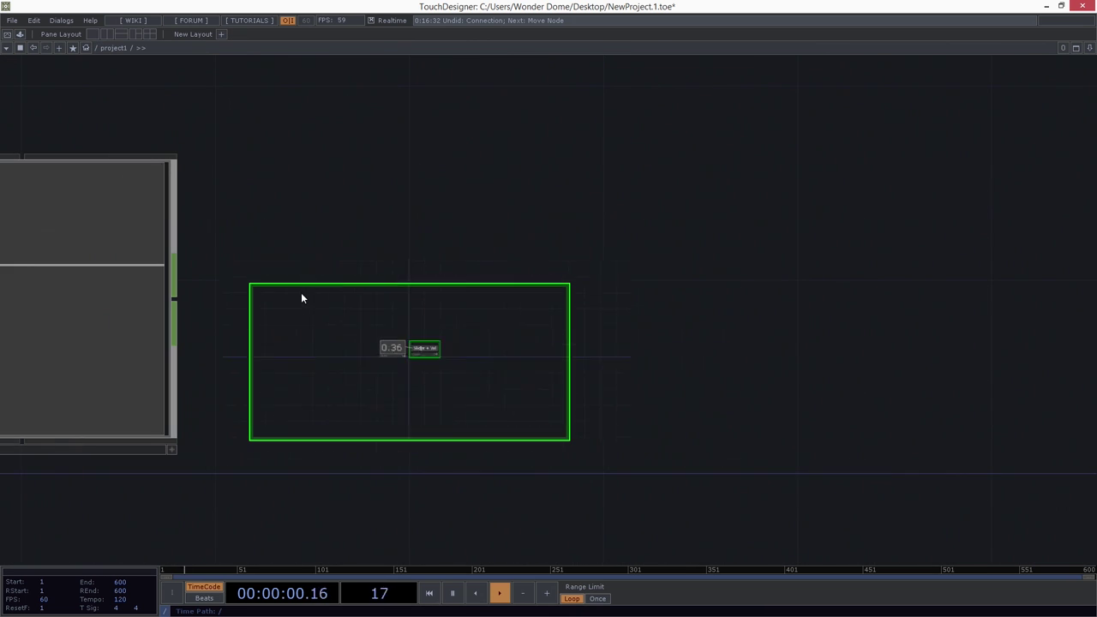
pyautogui.click(560, 432)
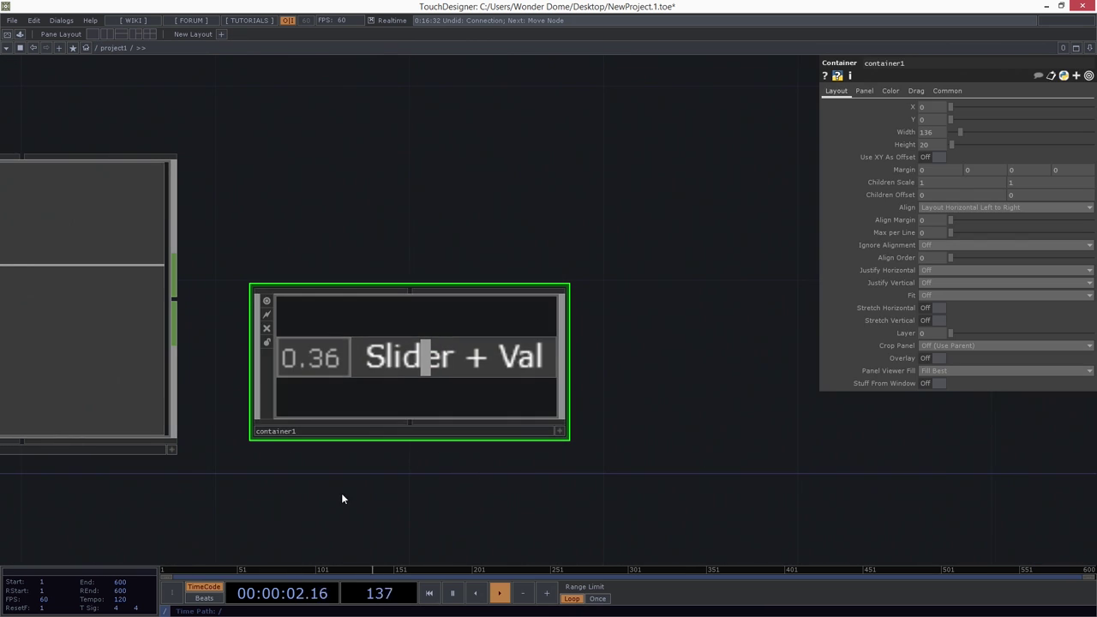
pyautogui.moveTo(384, 492); pyautogui.dragTo(593, 447)
pyautogui.scroll(-7, 548, 456)
pyautogui.scroll(1, 368, 462)
pyautogui.moveTo(368, 463); pyautogui.dragTo(520, 388)
pyautogui.scroll(2, 533, 391)
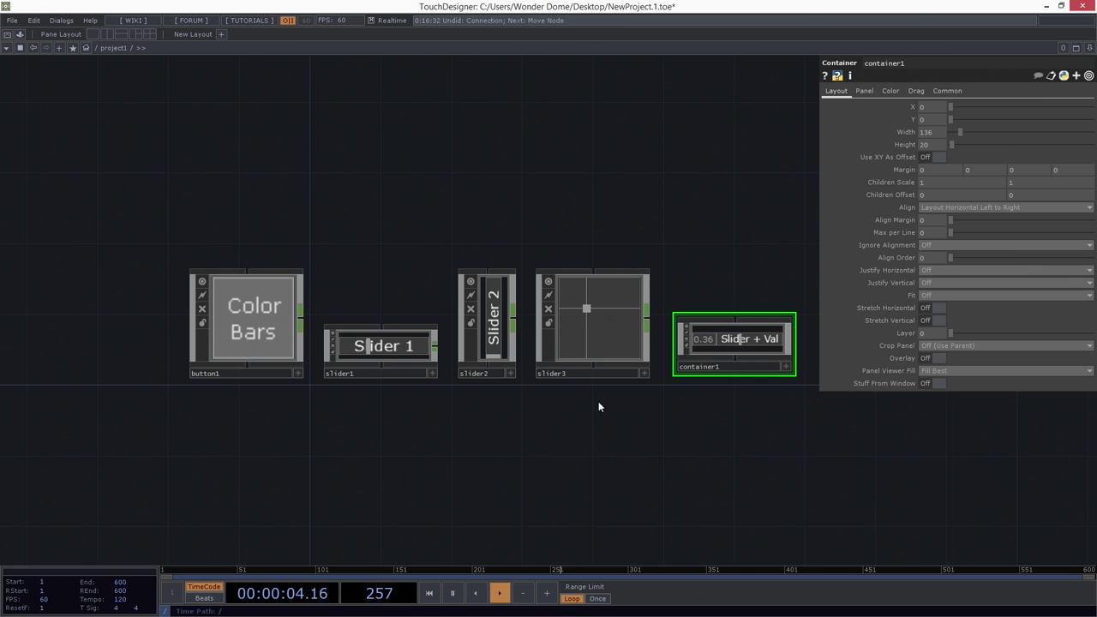
# Test button1 in its active viewer by toggling between its labels, leave it on Banana, and deactivate the viewer
pyautogui.click(298, 374)
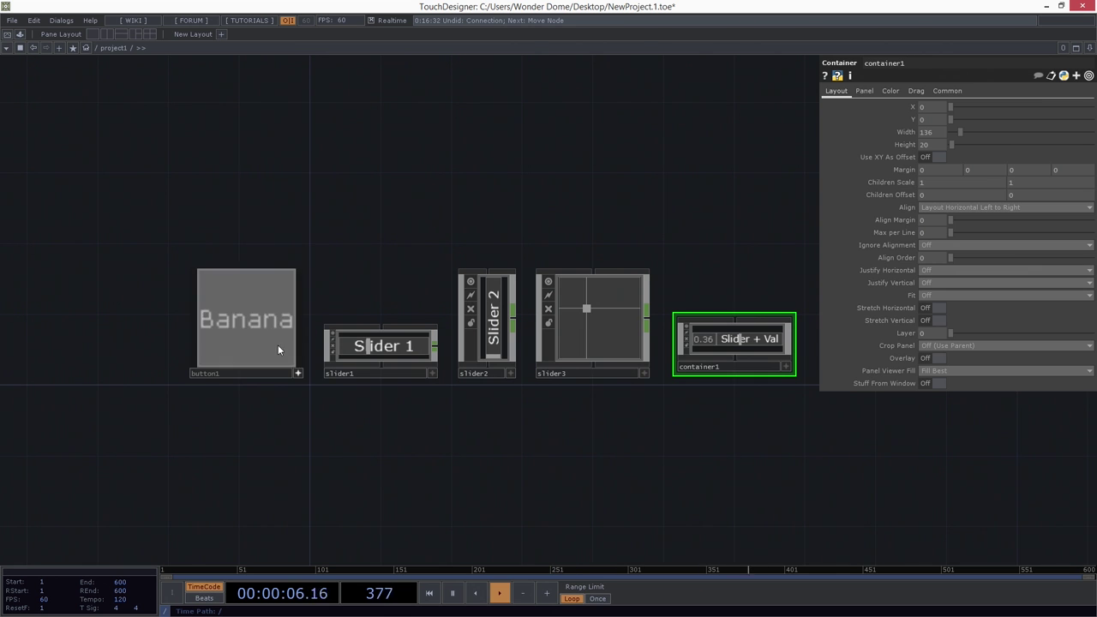
pyautogui.click(278, 345)
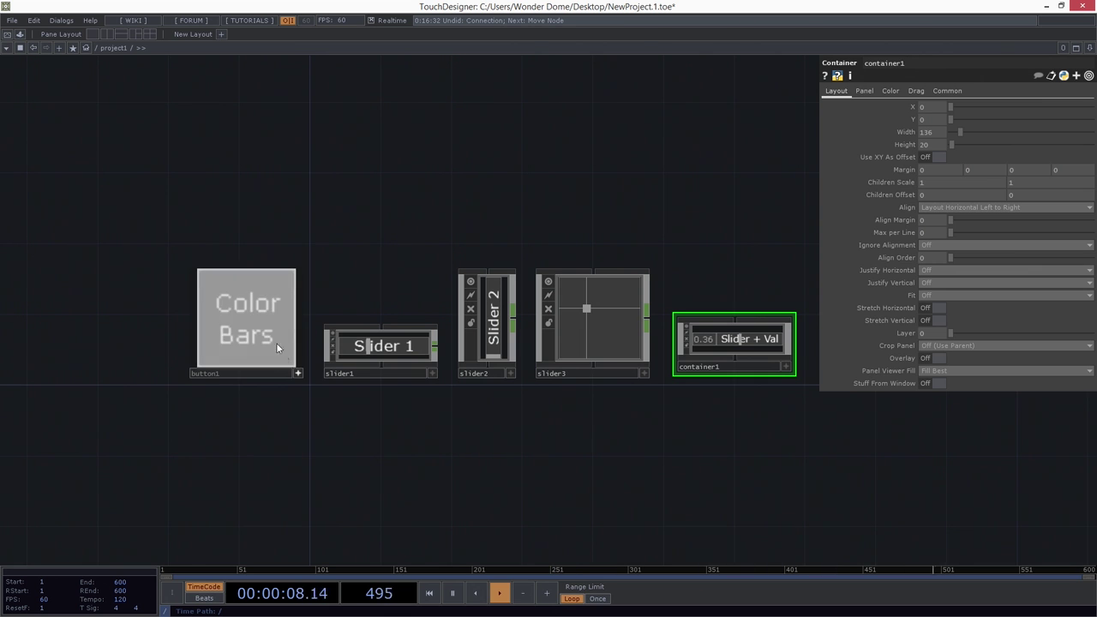
pyautogui.click(277, 343)
pyautogui.click(274, 341)
pyautogui.click(300, 374)
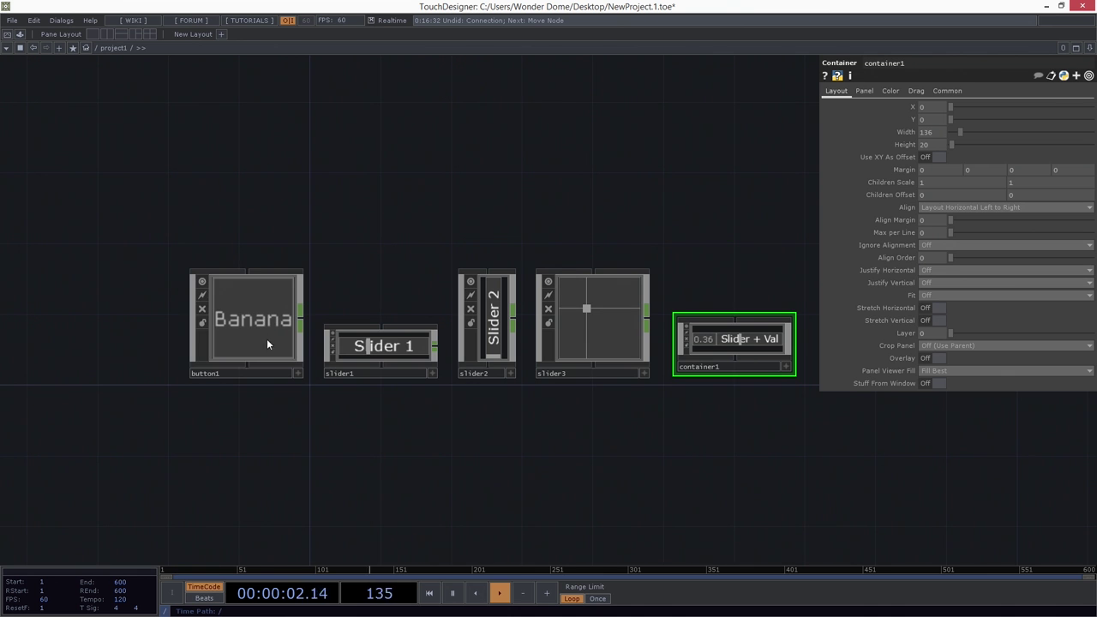
# Test the horizontal slider1 by sliding its knob just before the label Slider 1, and deactivate its viewer
pyautogui.click(416, 378)
pyautogui.scroll(3, 313, 347)
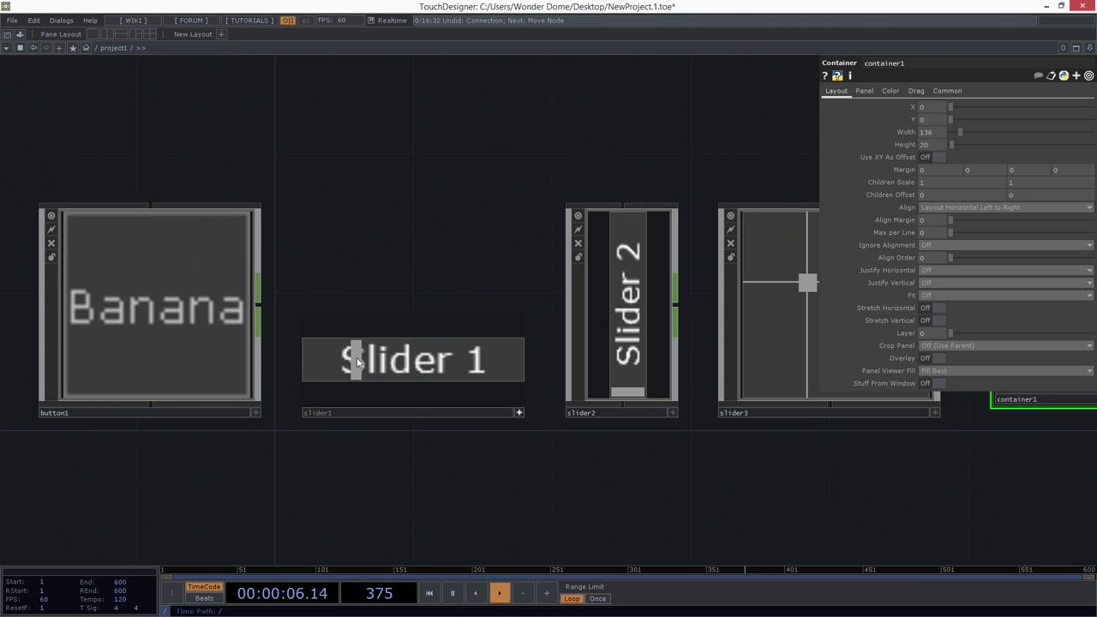
pyautogui.moveTo(357, 363); pyautogui.dragTo(325, 377)
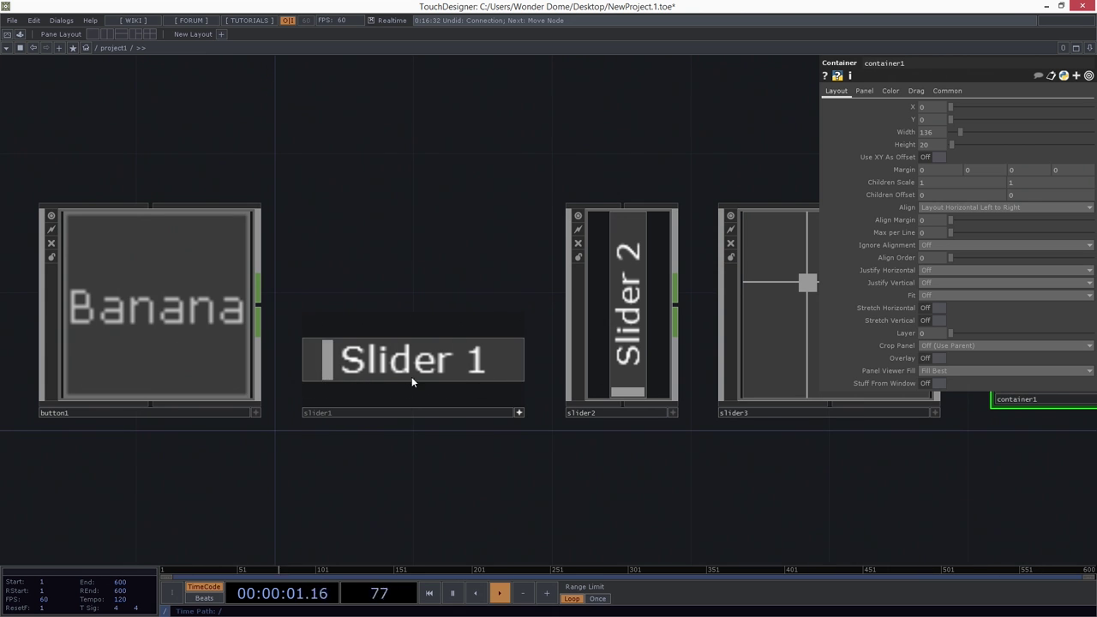
pyautogui.click(518, 413)
# Test the vertical slider2 by raising its knob about a quarter of the way up, and deactivate its viewer
pyautogui.moveTo(628, 454); pyautogui.dragTo(533, 456)
pyautogui.click(576, 425)
pyautogui.moveTo(532, 407); pyautogui.dragTo(577, 420)
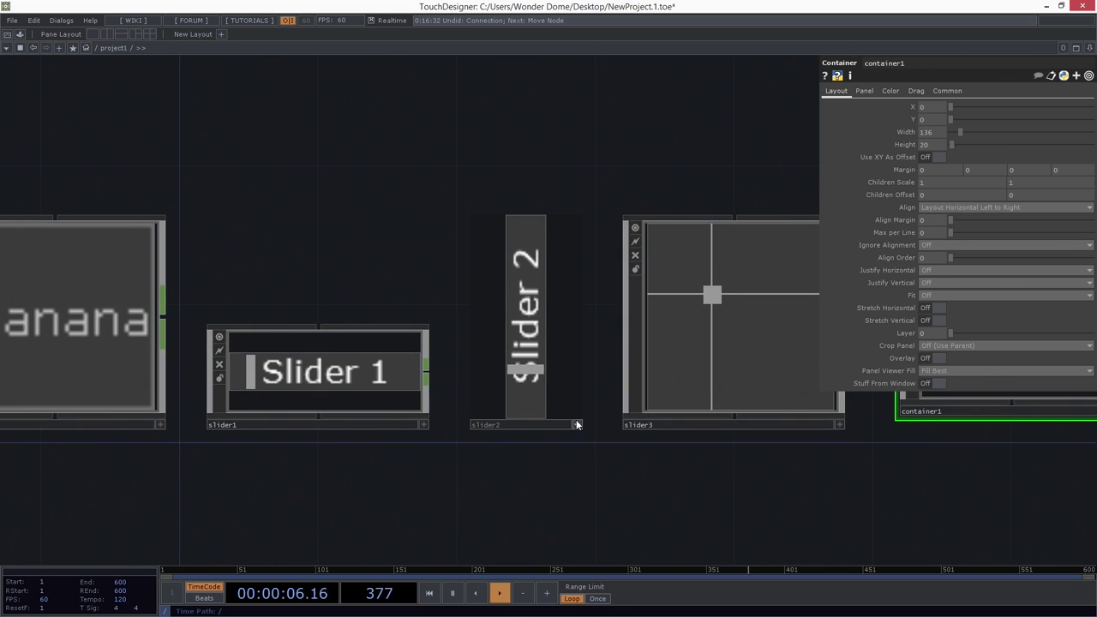
pyautogui.click(574, 424)
# Test the two-axis slider3 by moving its handle around to just above the pad's center, and deactivate its viewer
pyautogui.moveTo(730, 509); pyautogui.dragTo(535, 508)
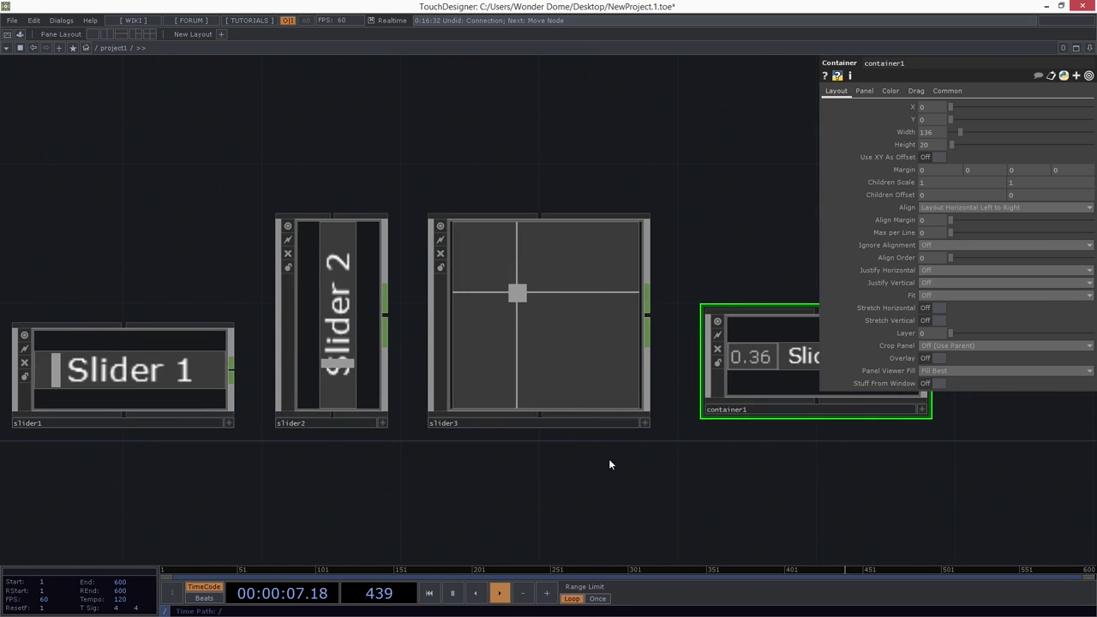
pyautogui.click(645, 422)
pyautogui.moveTo(580, 303); pyautogui.dragTo(549, 284)
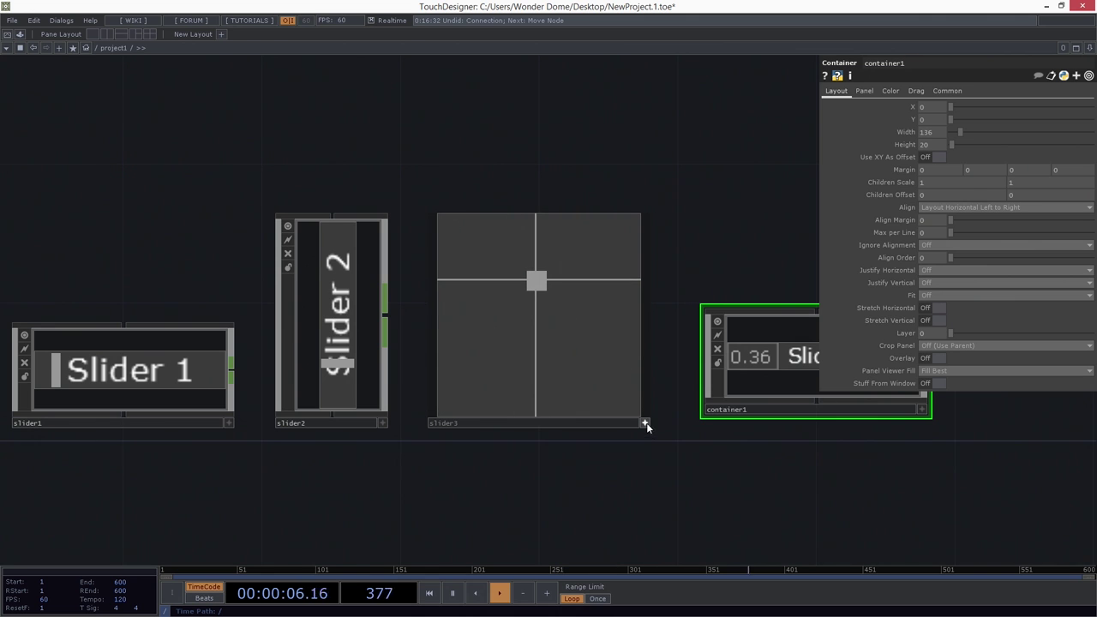
pyautogui.click(646, 421)
# Test container1 in its active viewer by sliding the knob to 0.56 and entering .25 in the float field
pyautogui.moveTo(752, 465); pyautogui.dragTo(449, 467)
pyautogui.click(620, 412)
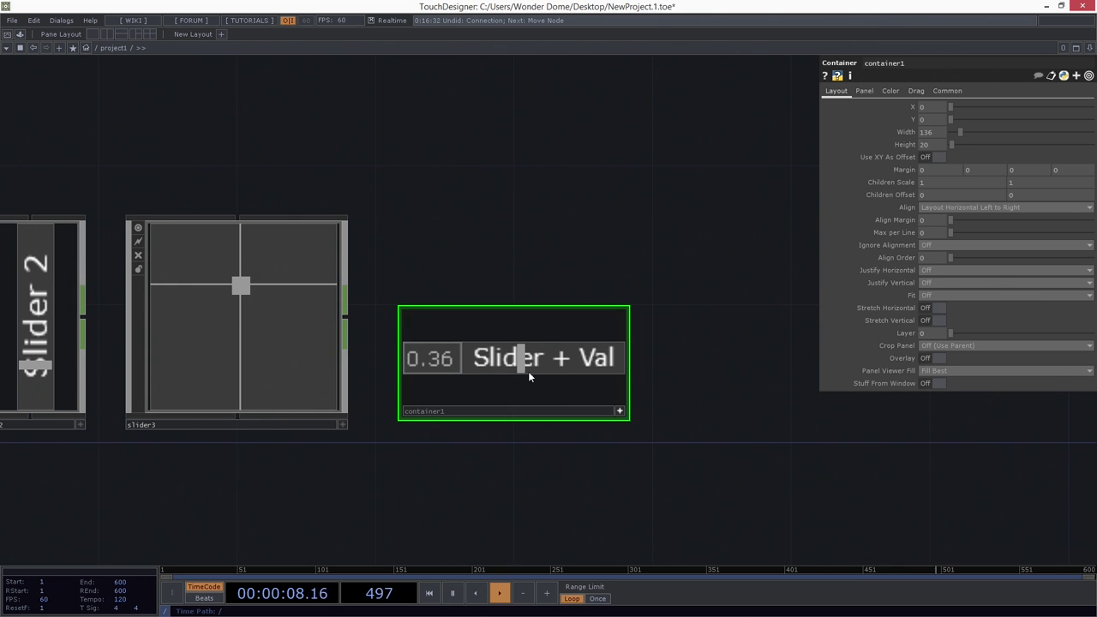
pyautogui.scroll(2, 528, 373)
pyautogui.moveTo(524, 360); pyautogui.dragTo(562, 366)
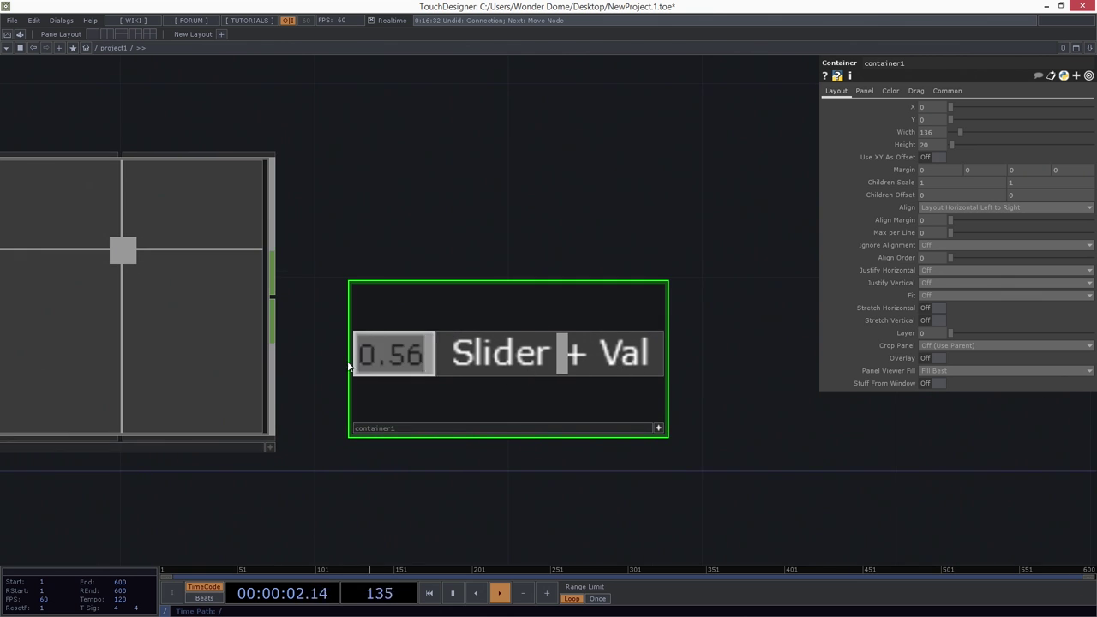
pyautogui.write('.25')
pyautogui.press('Return')
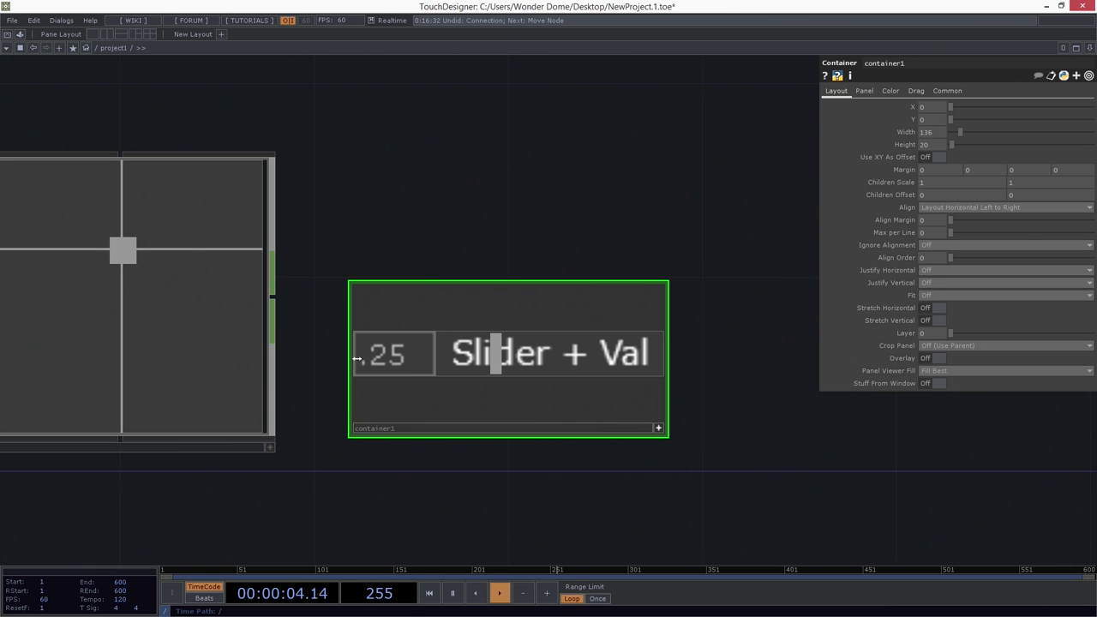
# Deactivate container1's viewer with all five button and slider components in view
pyautogui.moveTo(683, 458); pyautogui.dragTo(763, 431)
pyautogui.scroll(-3, 764, 432)
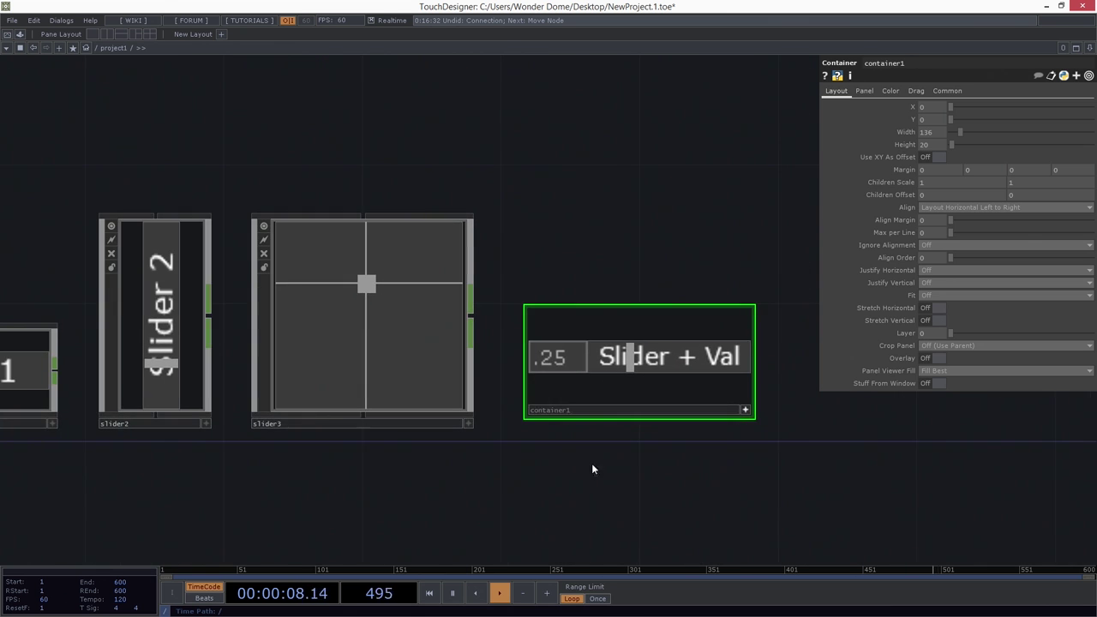
pyautogui.moveTo(524, 475); pyautogui.dragTo(617, 462)
pyautogui.scroll(-3, 616, 462)
pyautogui.moveTo(472, 492); pyautogui.dragTo(542, 487)
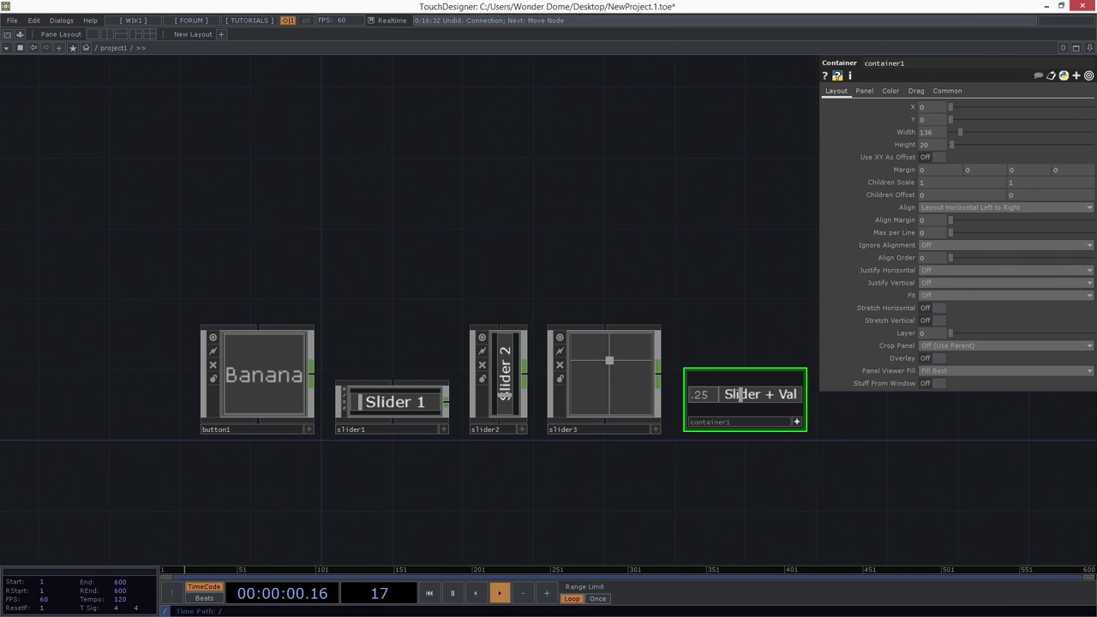
pyautogui.click(795, 421)
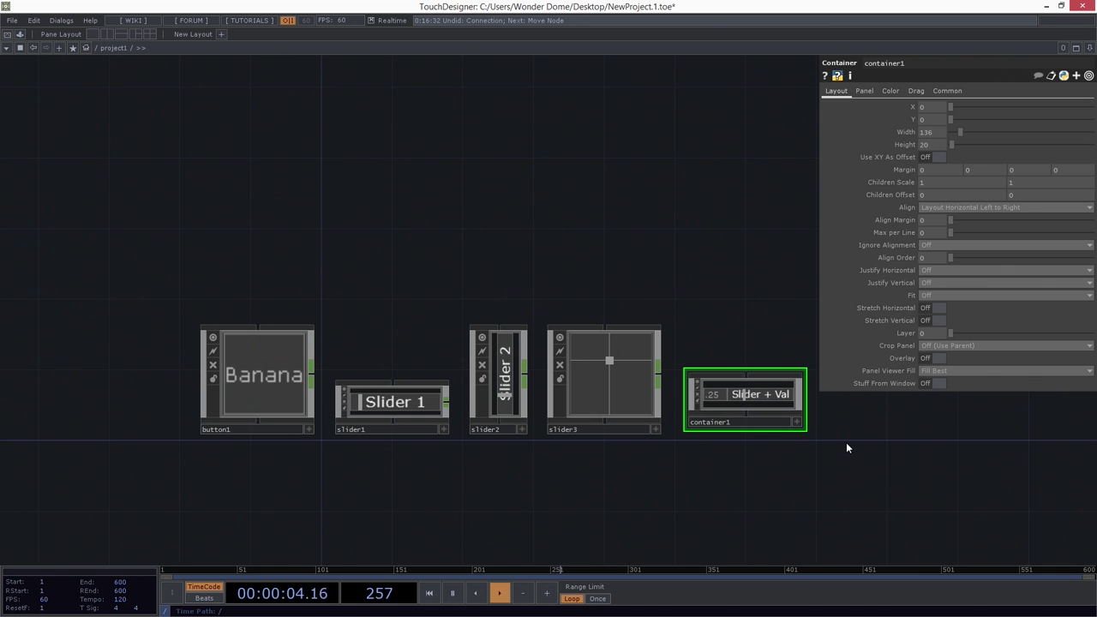